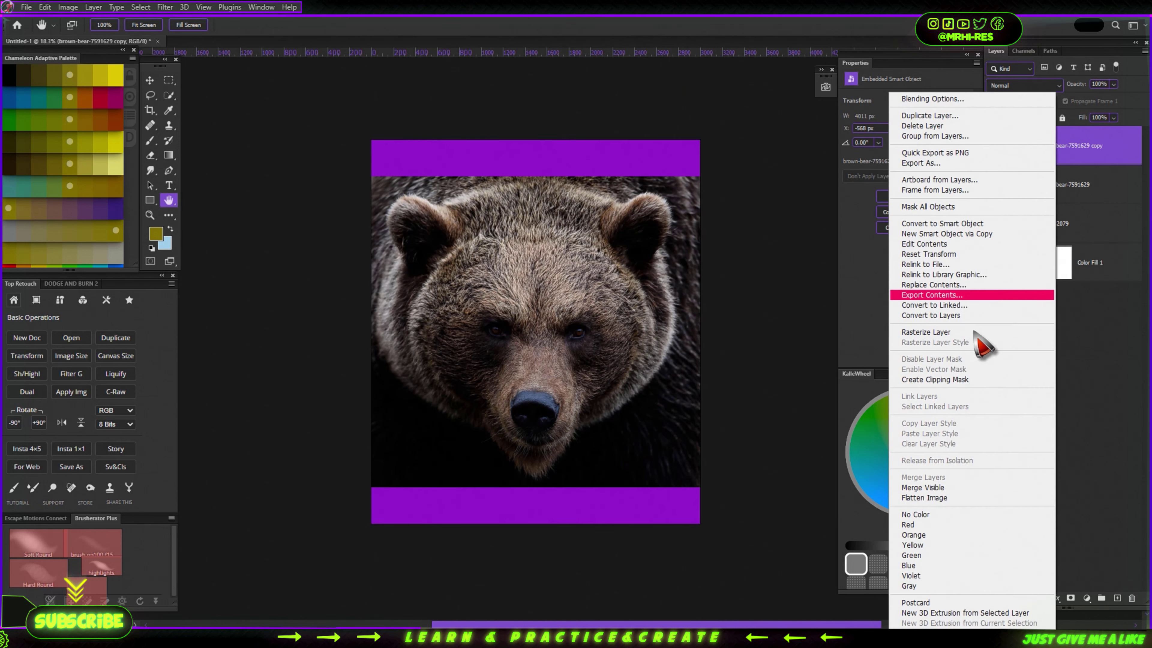
Rasterize the bear copy and stretch its top strip up to the canvas top edge
click(925, 331)
key(m)
drag(371, 140, 700, 186)
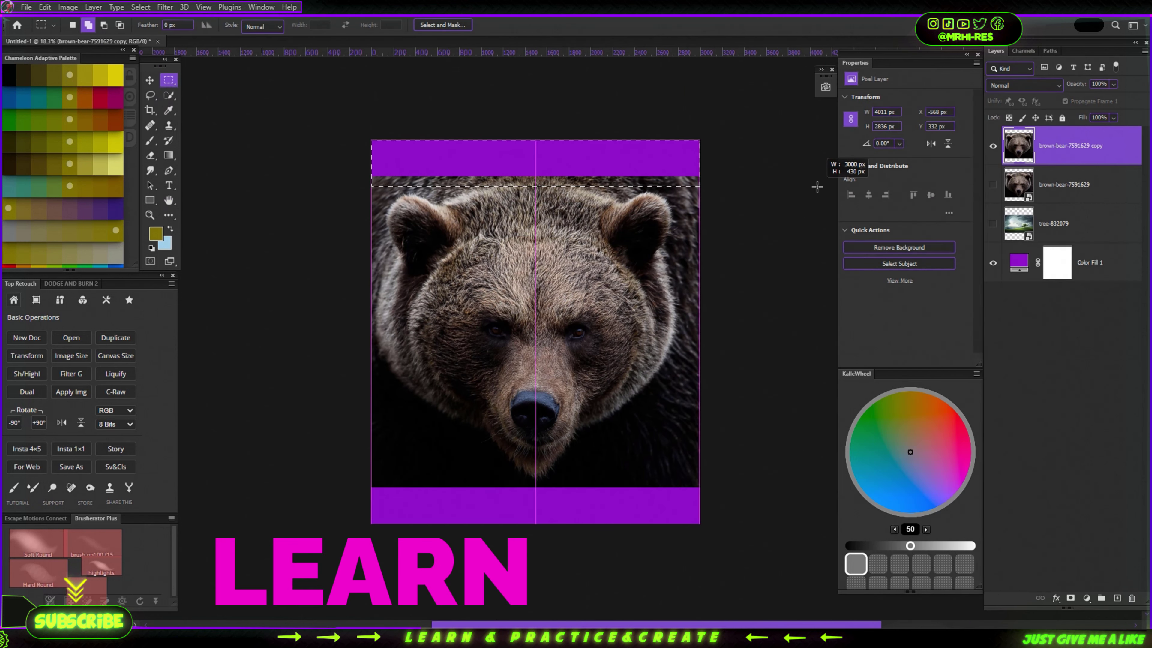
key(ctrl+t)
drag(536, 140, 535, 64)
scroll(541, 136, down, 2)
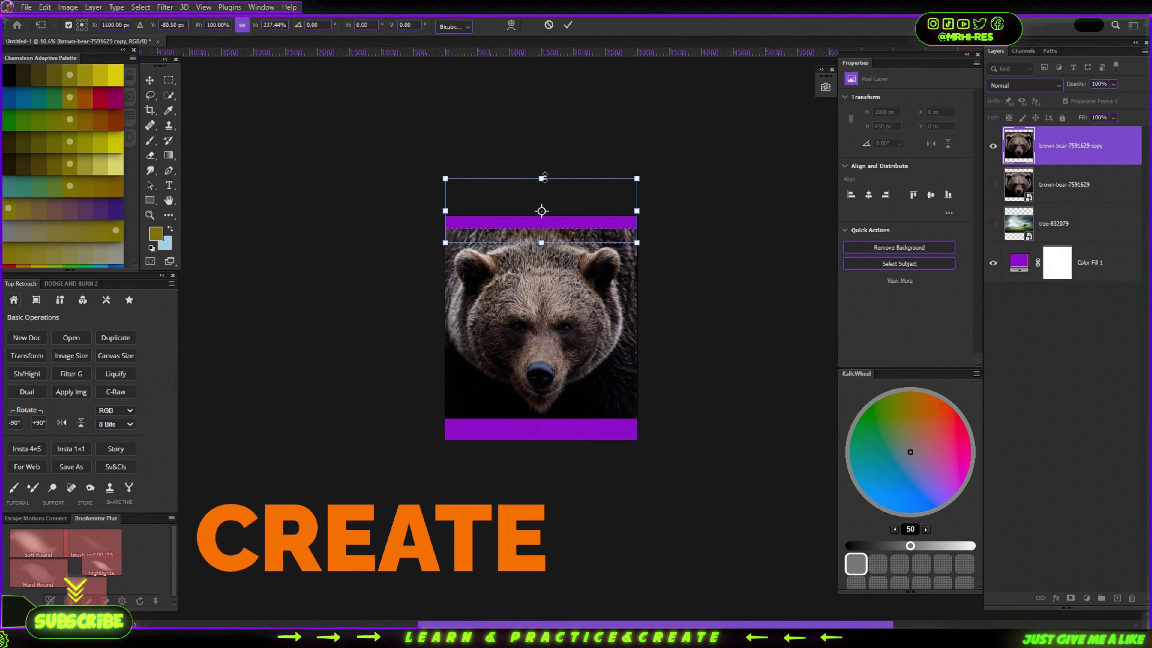
drag(541, 180, 551, 157)
key(Return)
scroll(544, 199, up, 3)
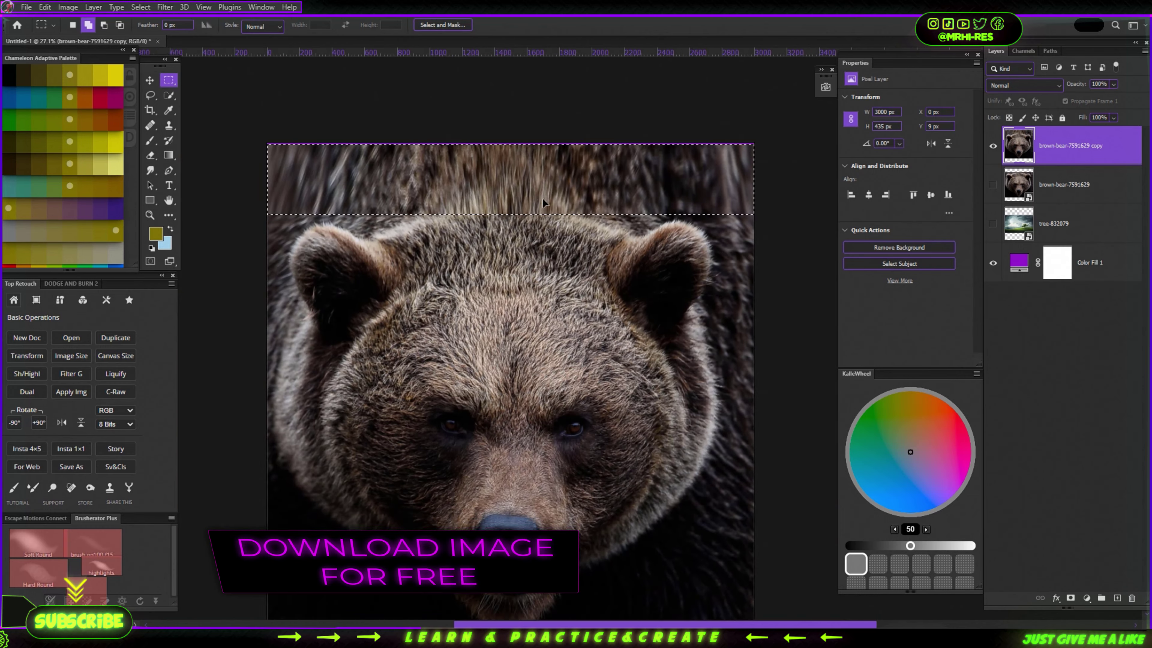
Stretch the bear copy's bottom strip over the lower purple band, then deselect and fit the view
scroll(544, 201, down, 3)
drag(522, 181, 522, 553)
key(ctrl+t)
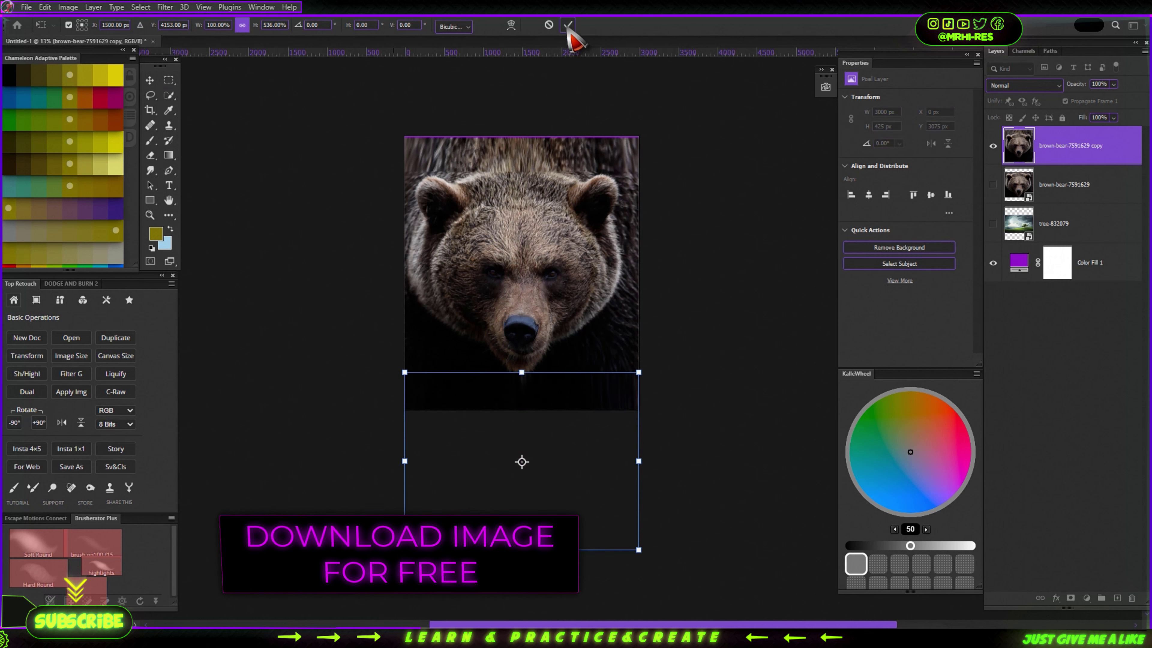
click(568, 25)
scroll(538, 316, up, 2)
key(ctrl+d)
key(ctrl+0)
Add Brightness/Contrast (brightness -150, contrast 100) and a Levels adjustment with a lowered white input
click(1090, 599)
click(1020, 426)
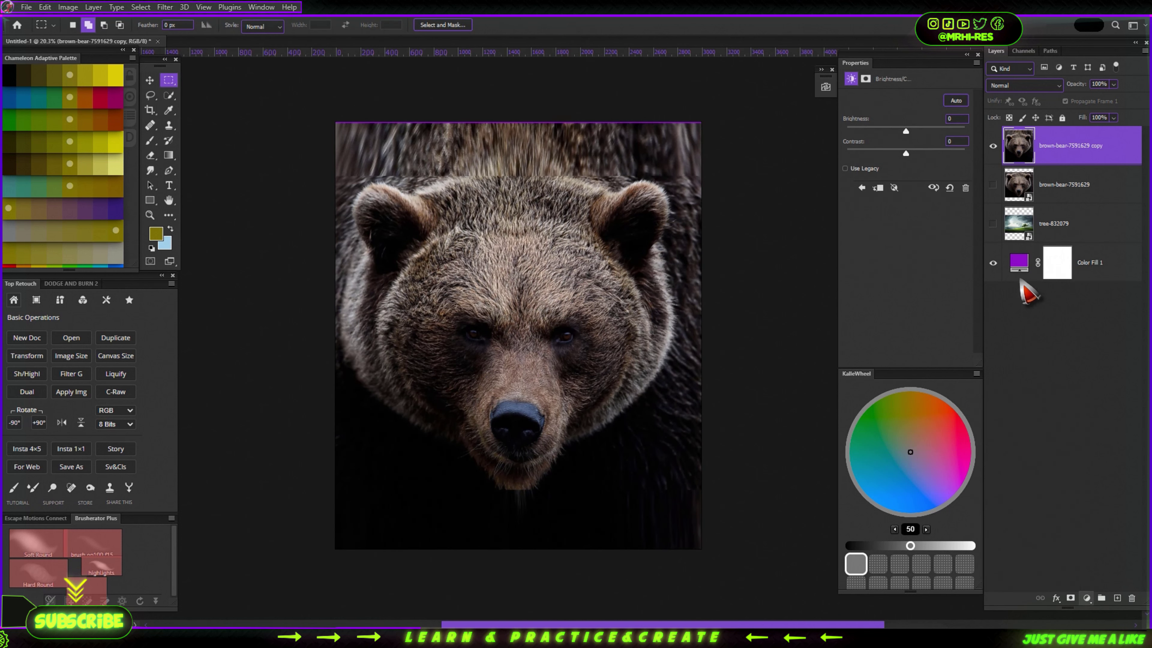
drag(905, 131, 846, 131)
drag(905, 153, 964, 153)
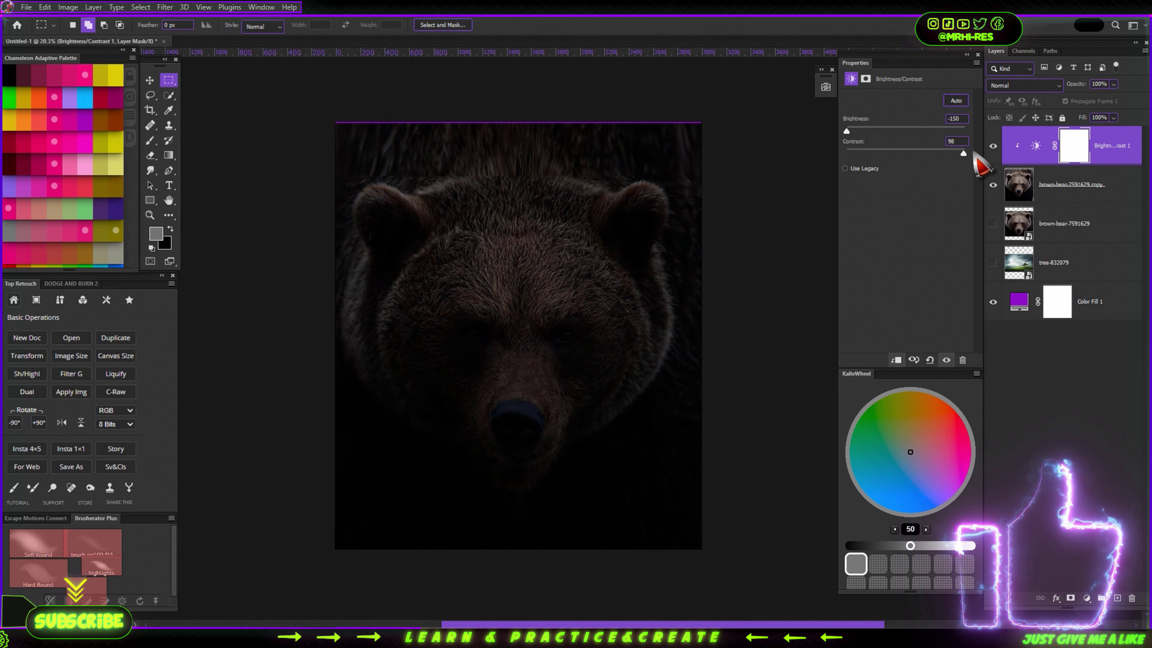
click(1086, 598)
click(1020, 443)
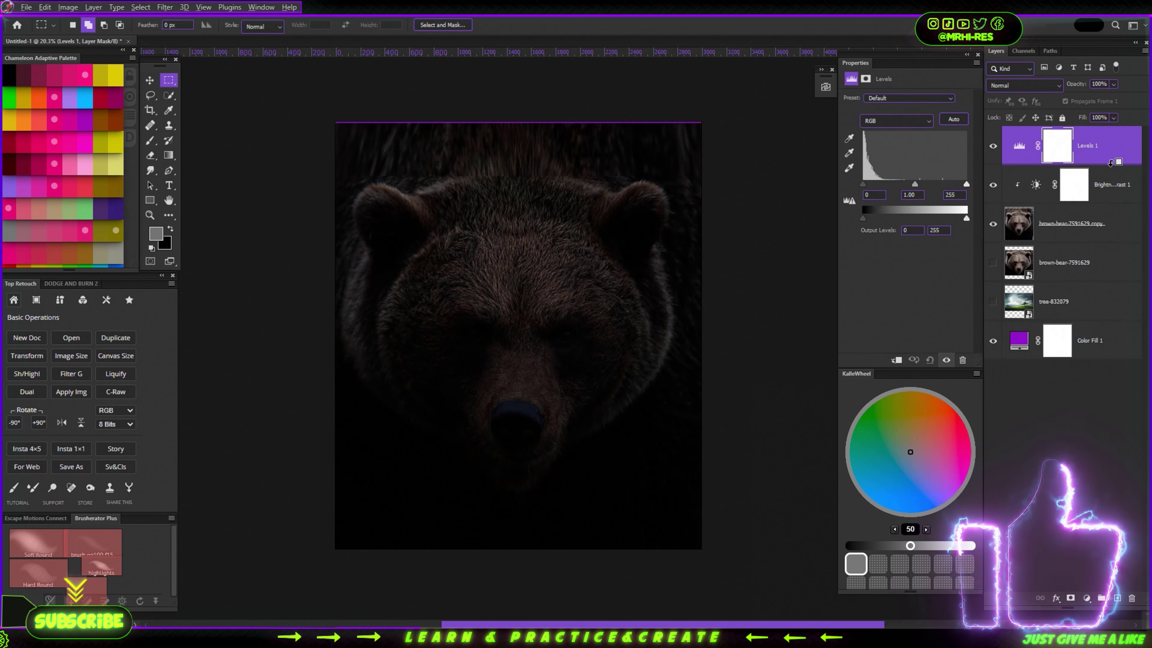
mouse_move(966, 184)
mouse_down()
mouse_move(937, 184)
mouse_move(878, 219)
mouse_up()
Transform the bear copy to stretch it slightly taller
click(1079, 224)
key(ctrl+t)
drag(543, 192, 547, 189)
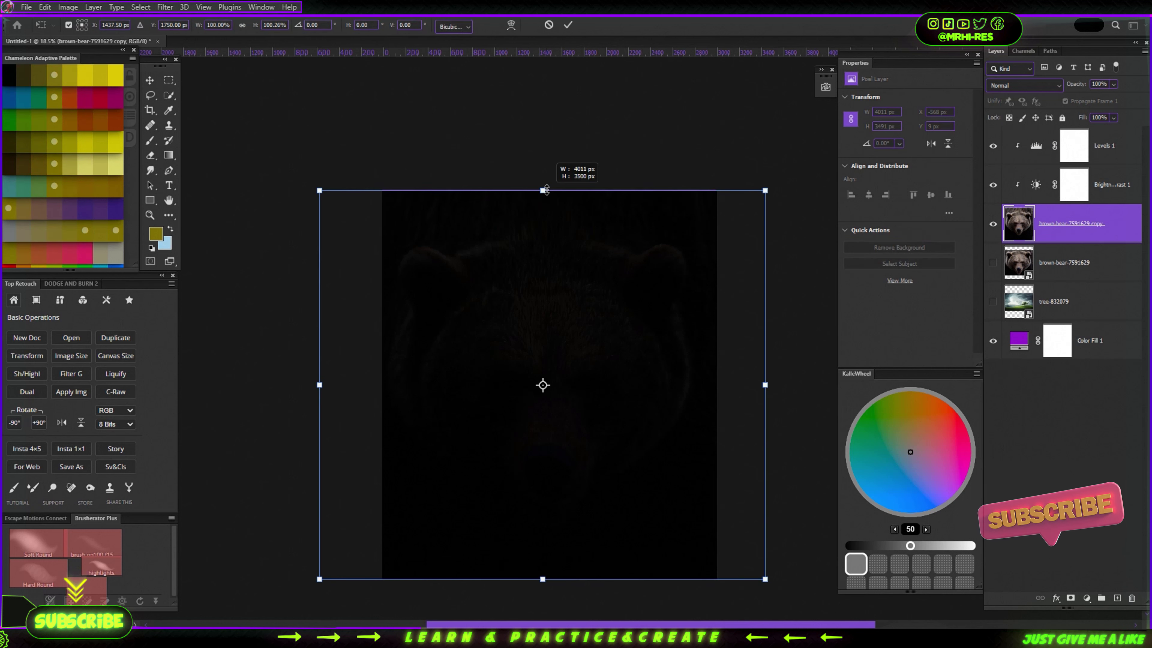
key(Return)
click(1111, 184)
Invert the Levels 1 and Brightness/Contrast masks to hide both adjustments
shift+click(1104, 145)
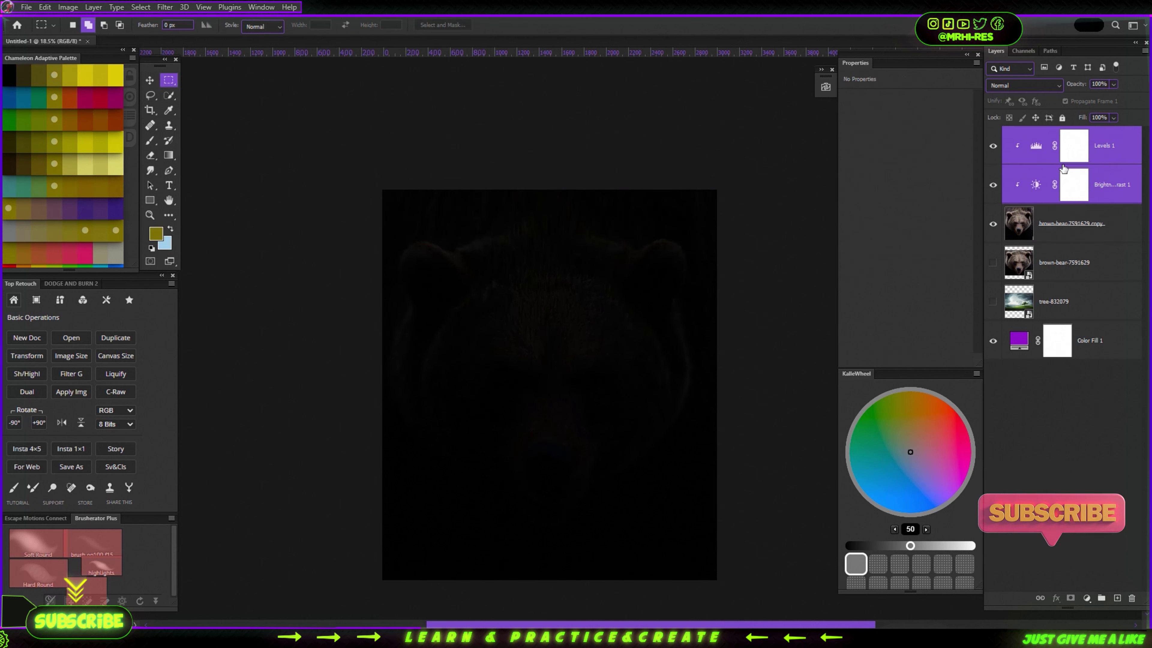
click(1071, 150)
key(ctrl+i)
click(1074, 189)
key(ctrl+i)
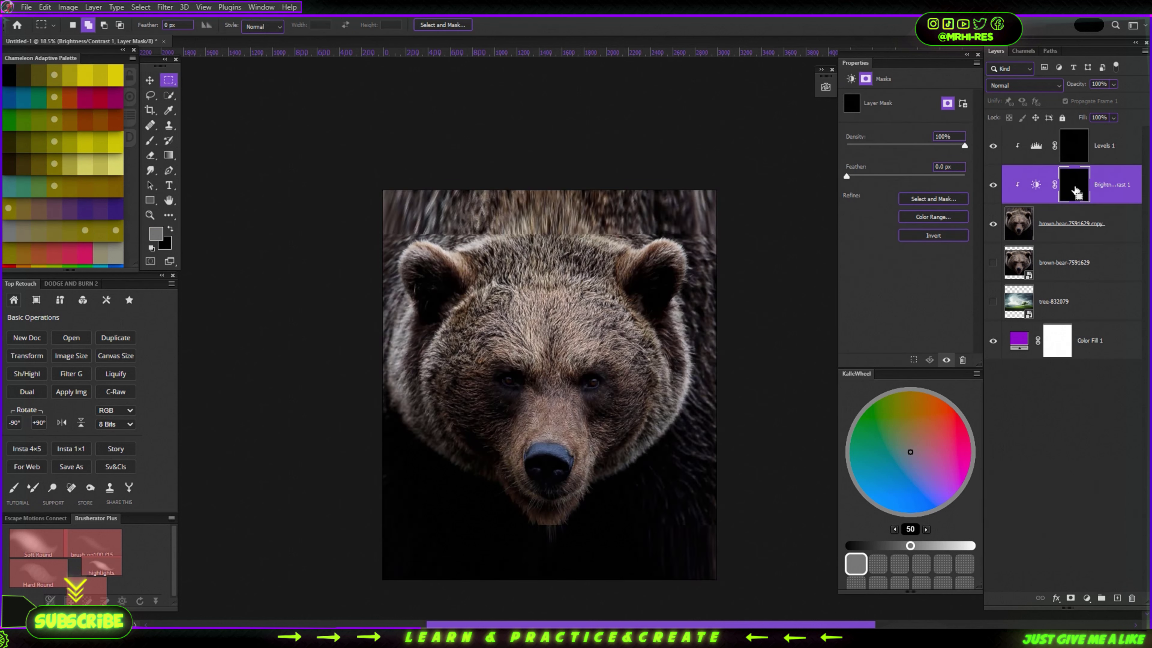
Paint white with a 250 px soft round brush onto both masks along the bear's outer fur
key(b)
right_click(435, 374)
double_click(192, 411)
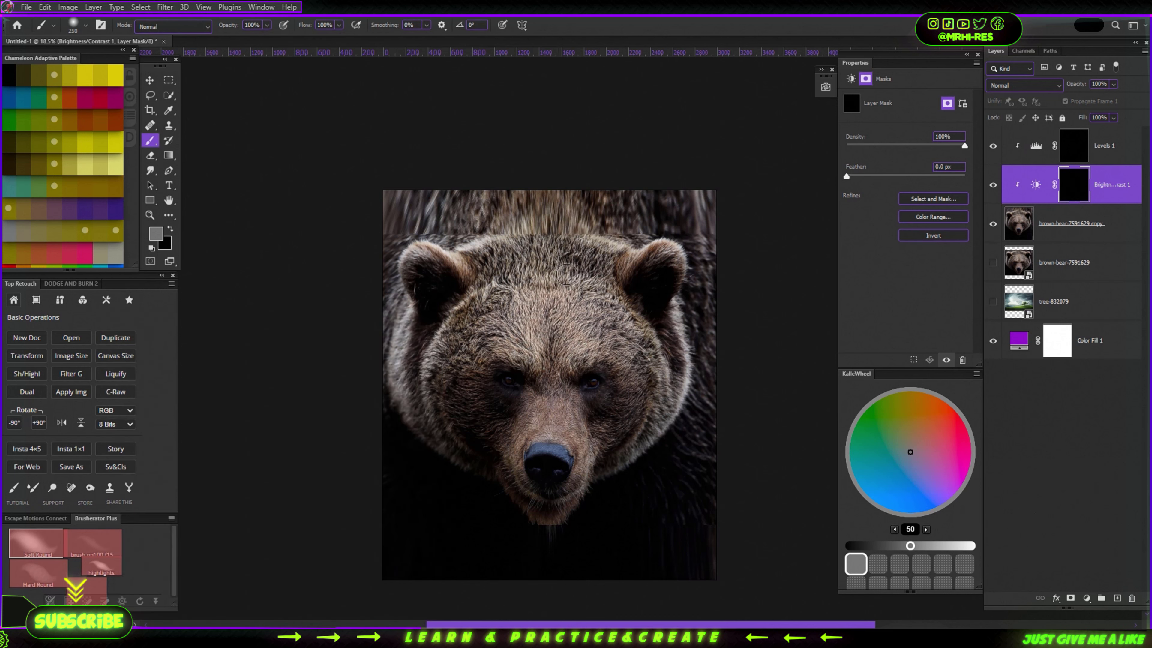
key(x)
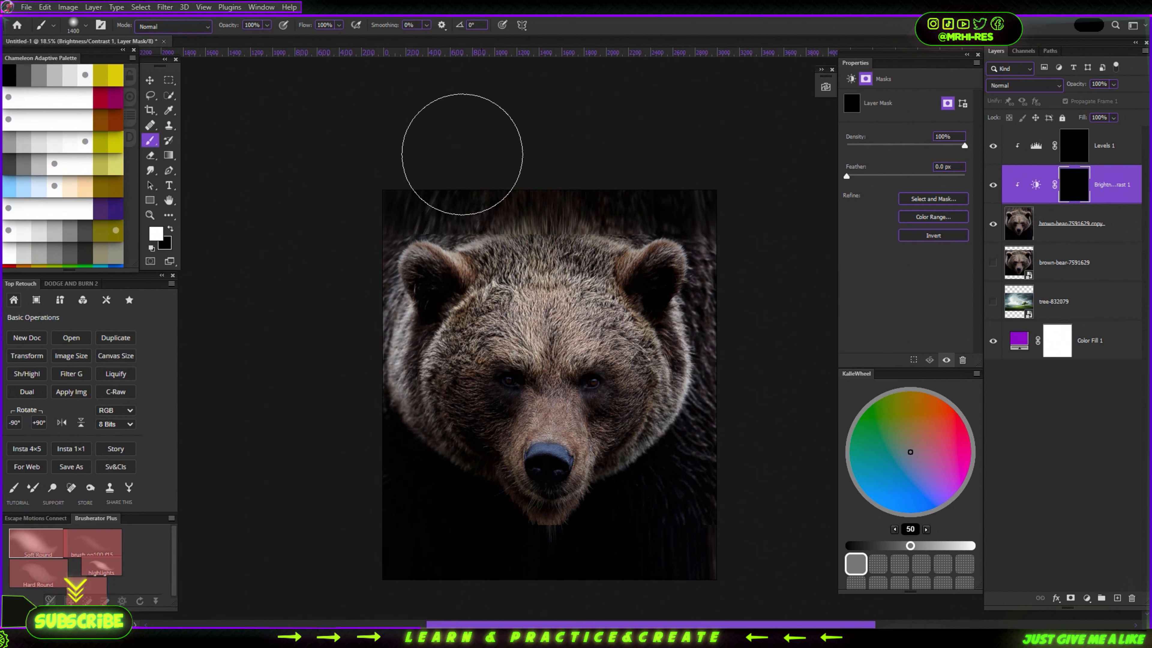
drag(333, 301, 340, 476)
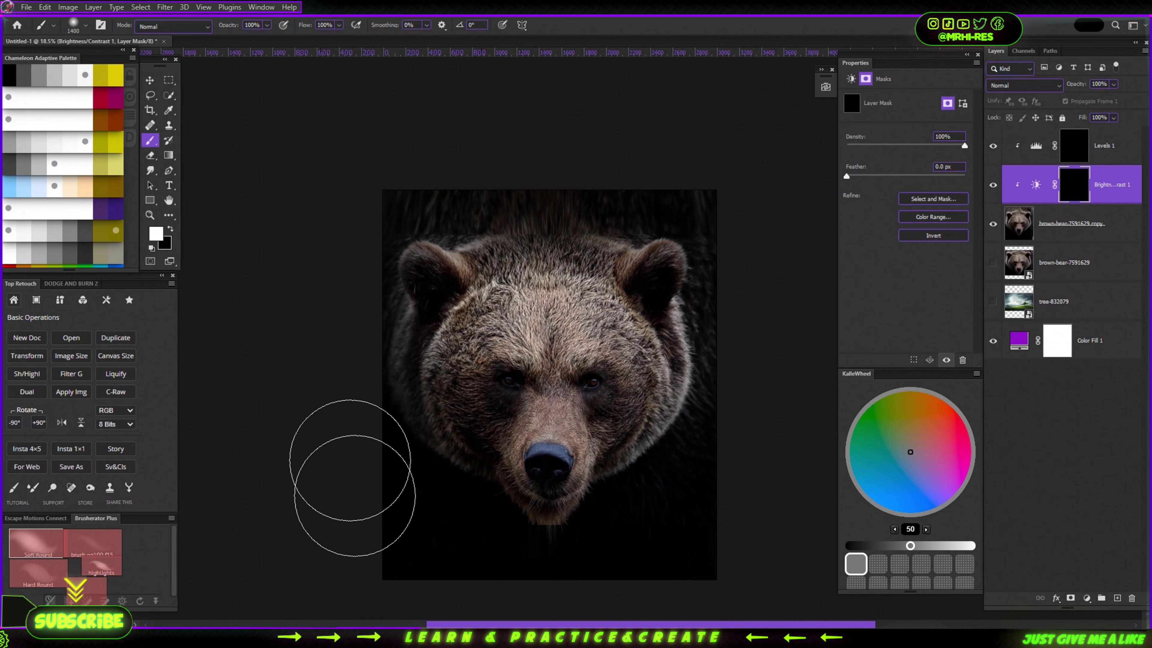
scroll(340, 476, up, 2)
scroll(745, 450, down, 2)
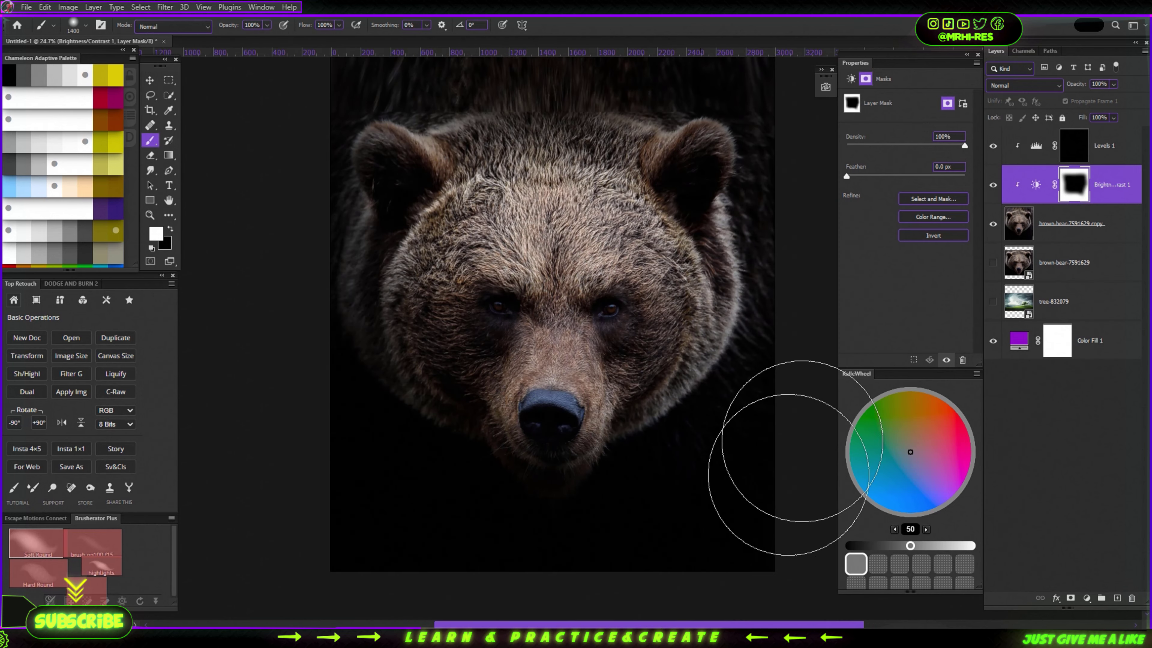
scroll(745, 450, down, 2)
key(alt+bracketright)
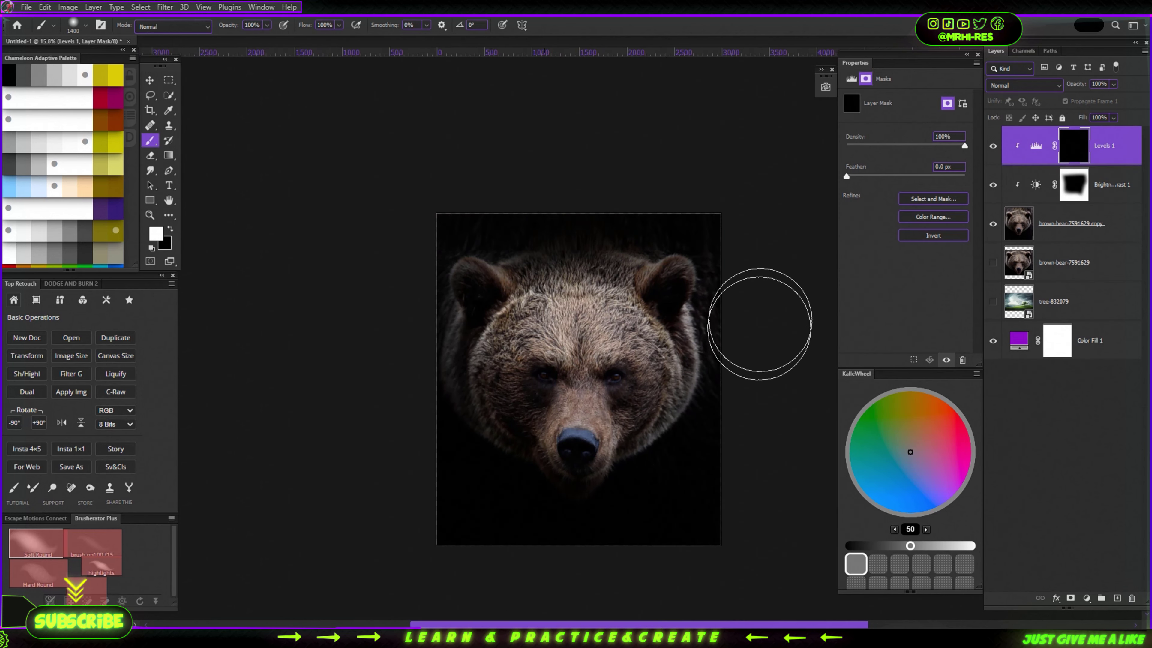
drag(417, 549, 724, 521)
scroll(724, 521, up, 2)
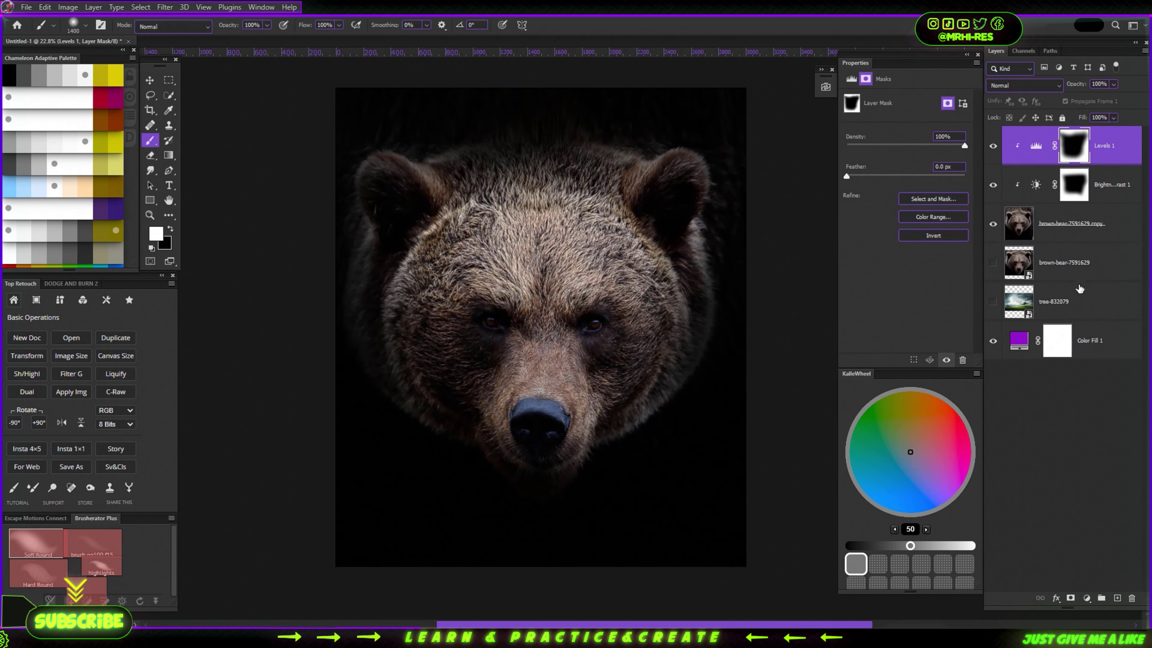
Show the tree photo layer and move it to the top of the stack
click(1078, 275)
click(1087, 302)
key(ctrl+shift+bracketright)
Rotate the tree photo 180° and position the upside-down clouds below the bear's face
scroll(681, 193, down, 3)
key(ctrl+t)
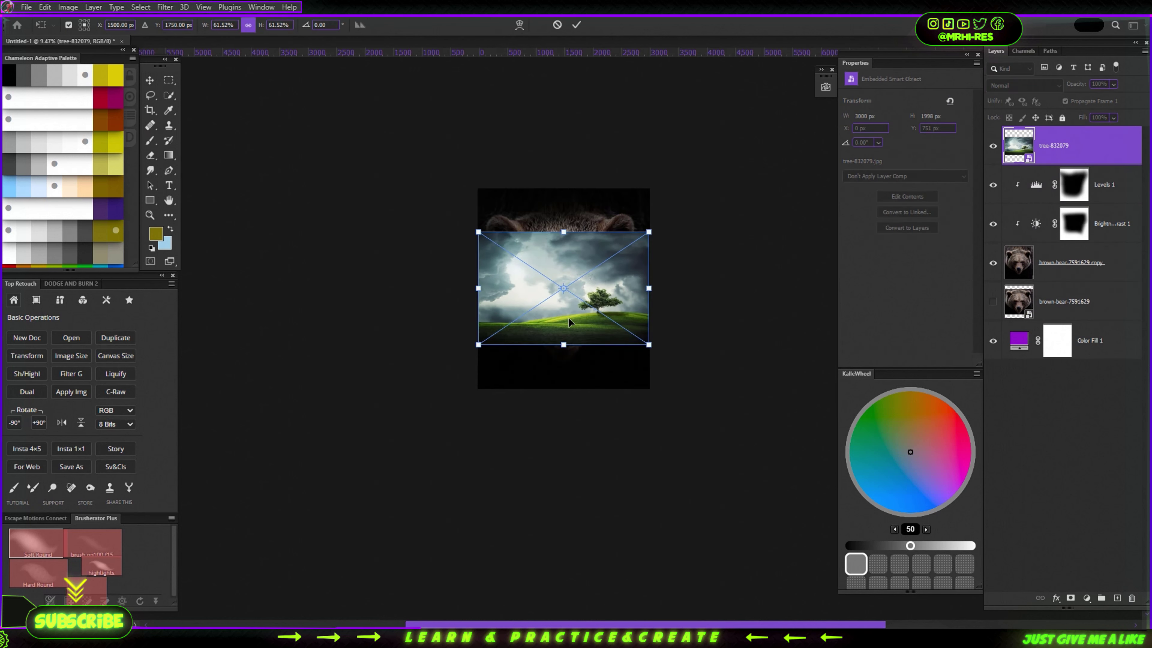
drag(658, 359, 695, 399)
mouse_move(591, 337)
mouse_down()
mouse_move(588, 370)
mouse_move(625, 368)
mouse_up()
key(Return)
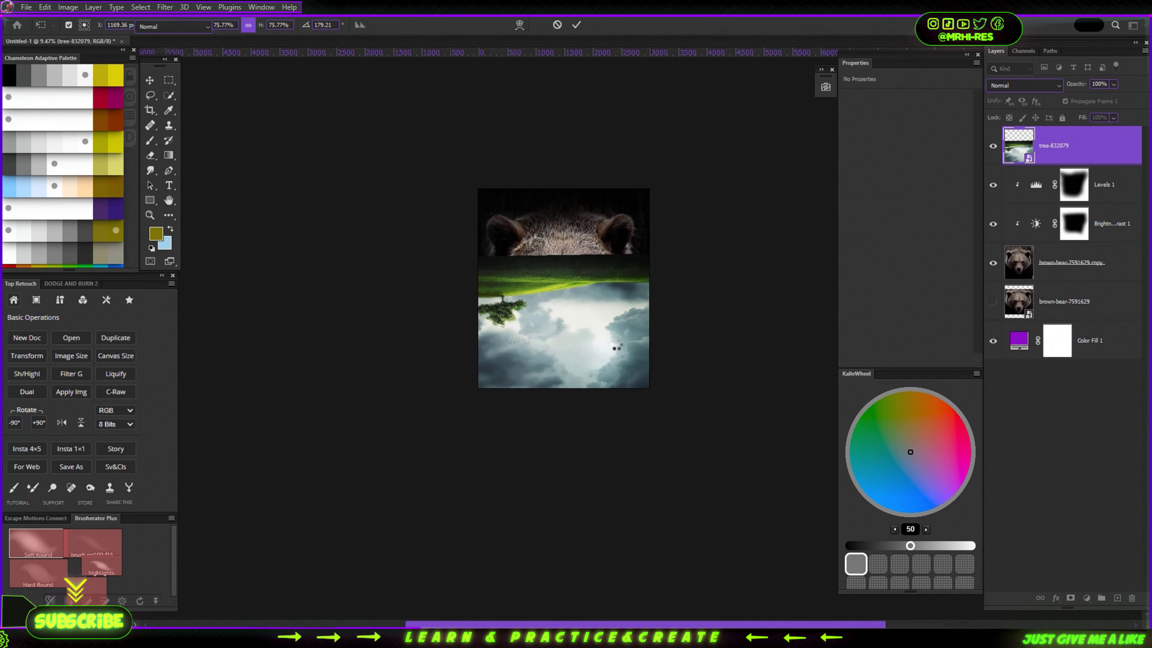
Mask the tree photo and paint black to hide it over the bear's face
click(1069, 599)
key(d)
scroll(517, 270, up, 2)
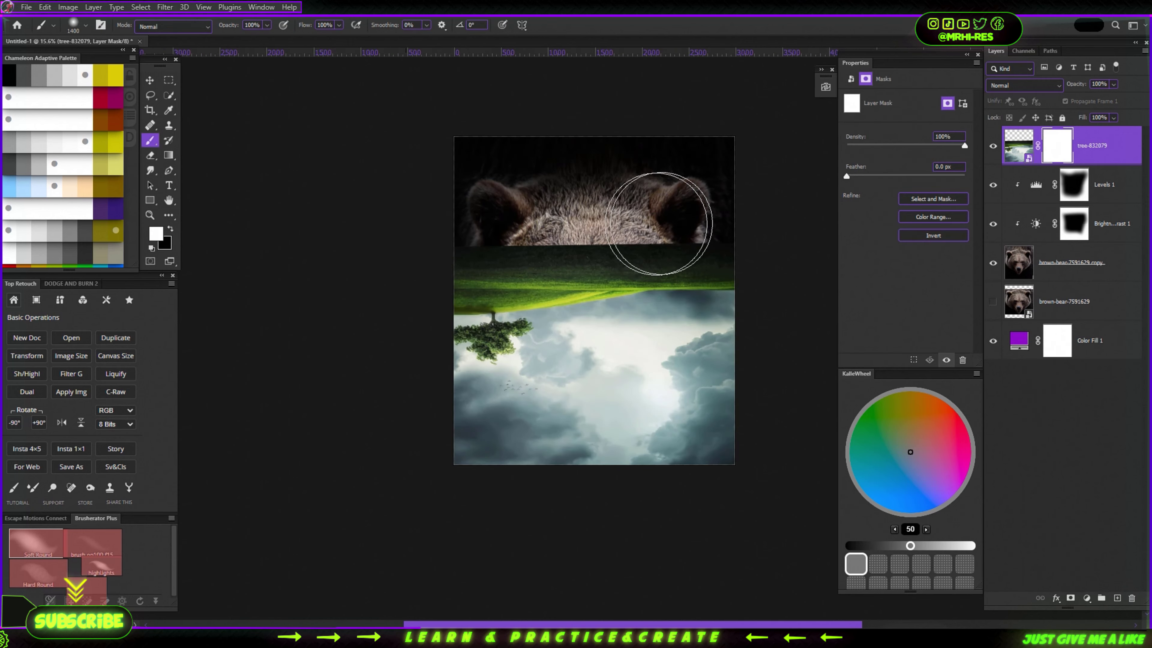
key(x)
mouse_move(544, 237)
mouse_down()
mouse_move(527, 354)
mouse_move(607, 390)
mouse_up()
scroll(569, 293, up, 2)
Darken the clouds with a Levels adjustment, output white lowered to 69
click(1087, 598)
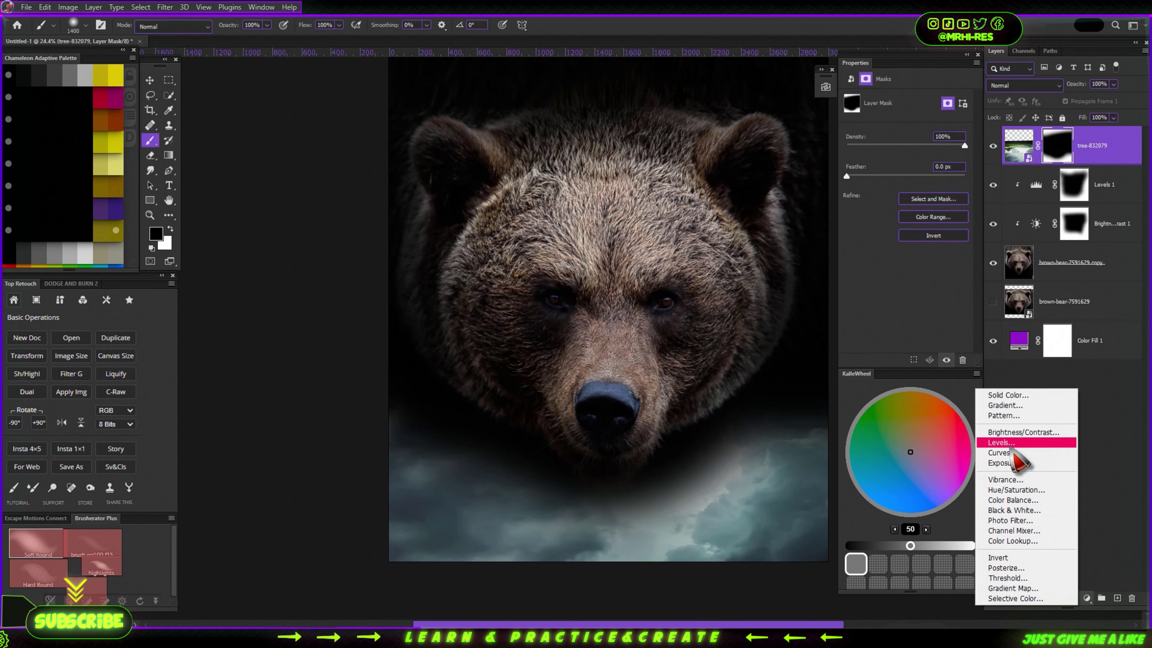
click(1002, 444)
drag(964, 219, 872, 219)
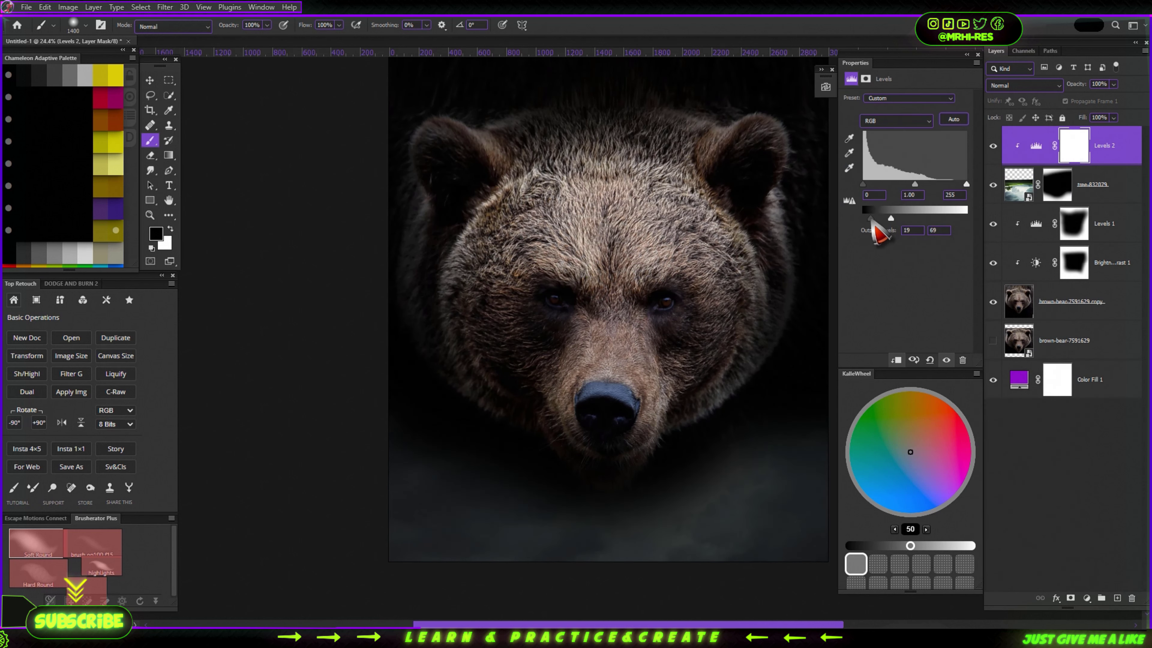
scroll(607, 299, down, 1)
Add a deep purple Solid Color fill layer in Overlay blend mode
click(1088, 184)
click(1087, 598)
click(975, 397)
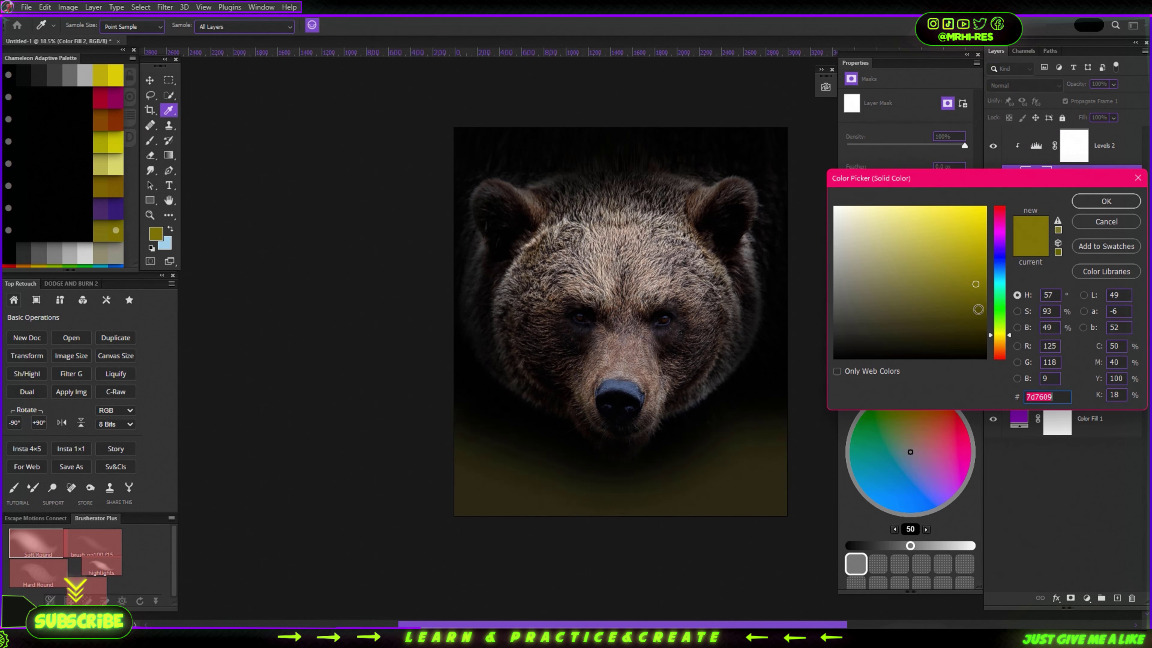
click(998, 241)
click(1106, 201)
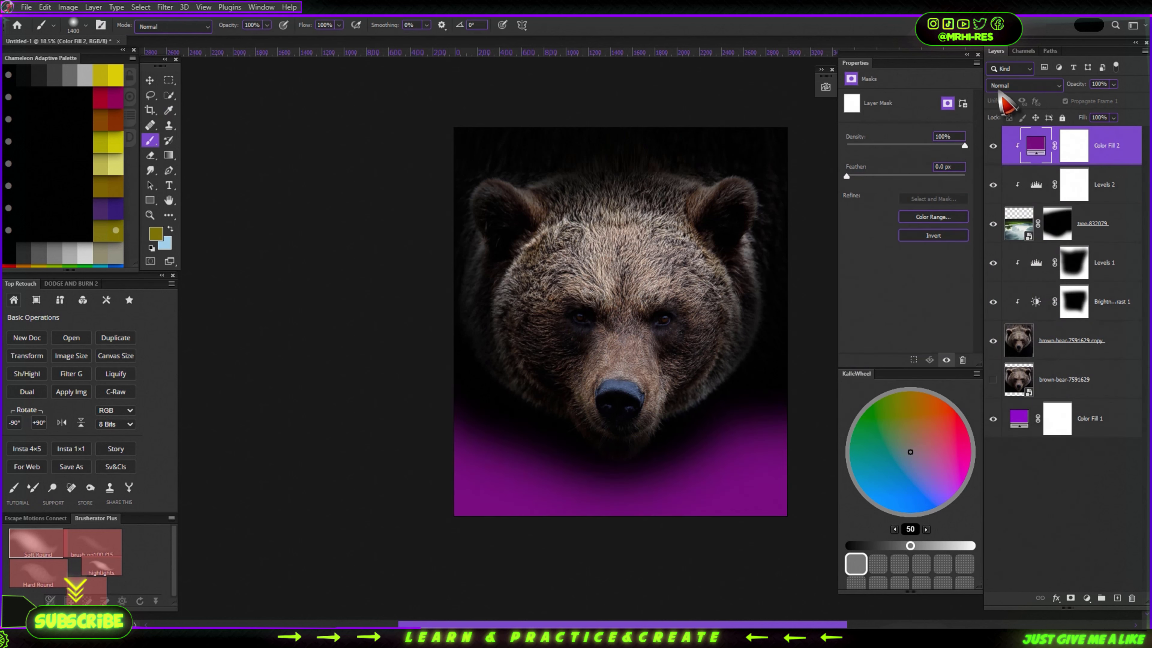
click(1022, 84)
click(993, 250)
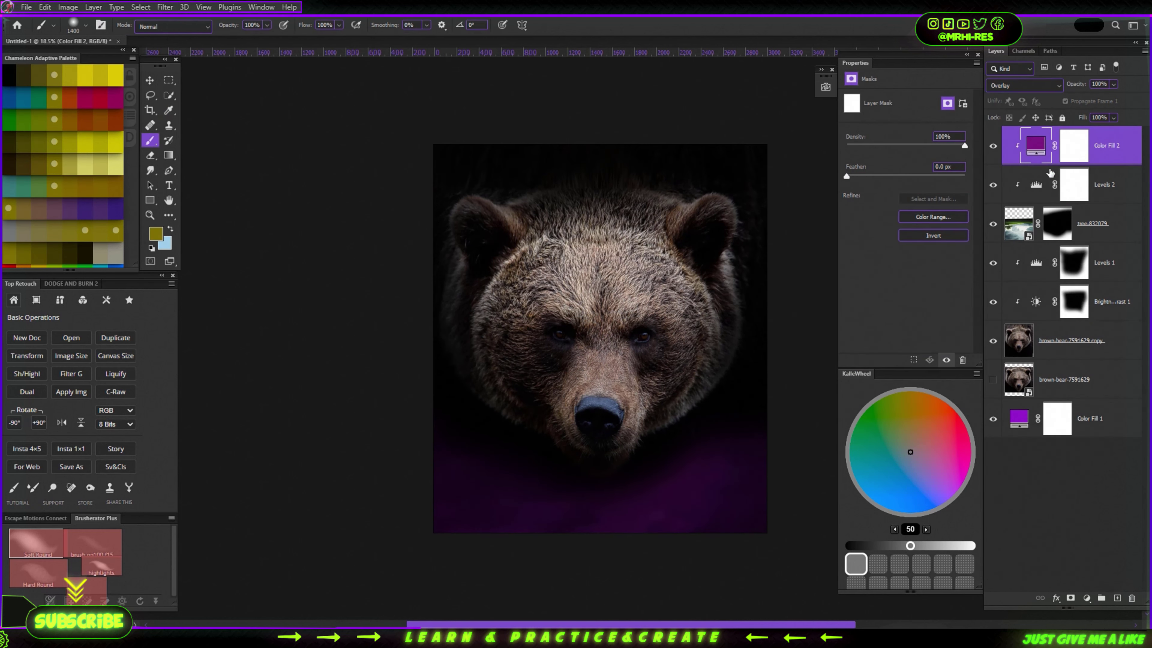
Duplicate the purple fill layer, invert its mask, and set white as the painting colour
drag(1106, 146, 1106, 245)
key(ctrl+i)
key(d)
key(x)
Paint a purple rim glow around the bear and convert the group copy to a smart object
drag(655, 566, 656, 287)
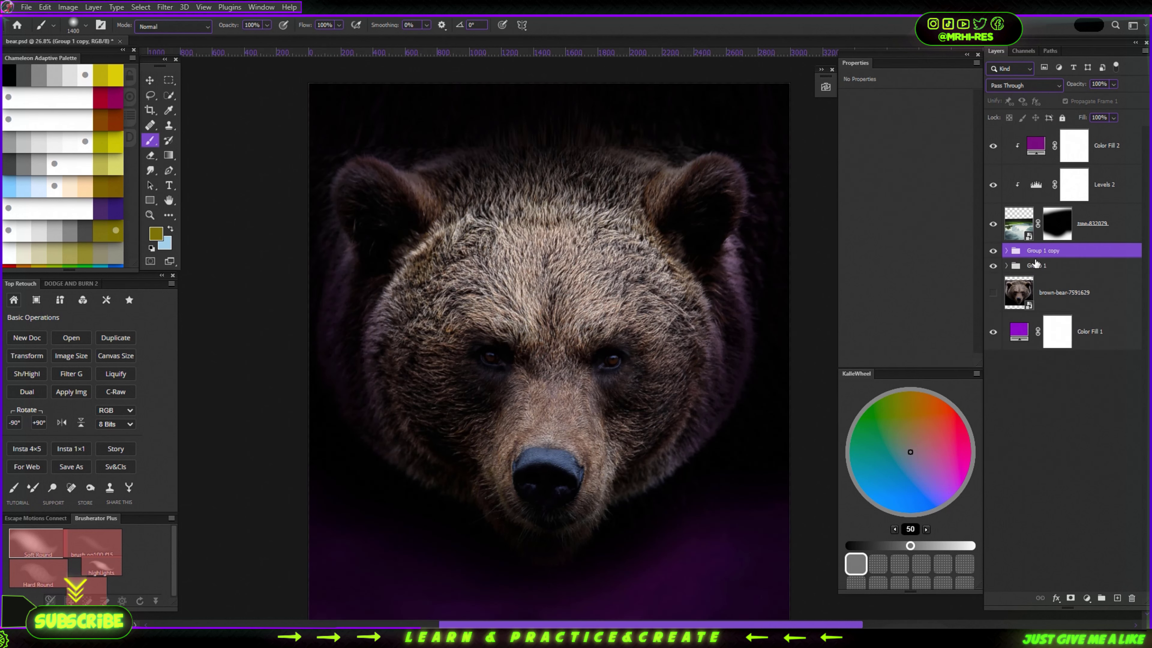
right_click(1049, 265)
click(969, 298)
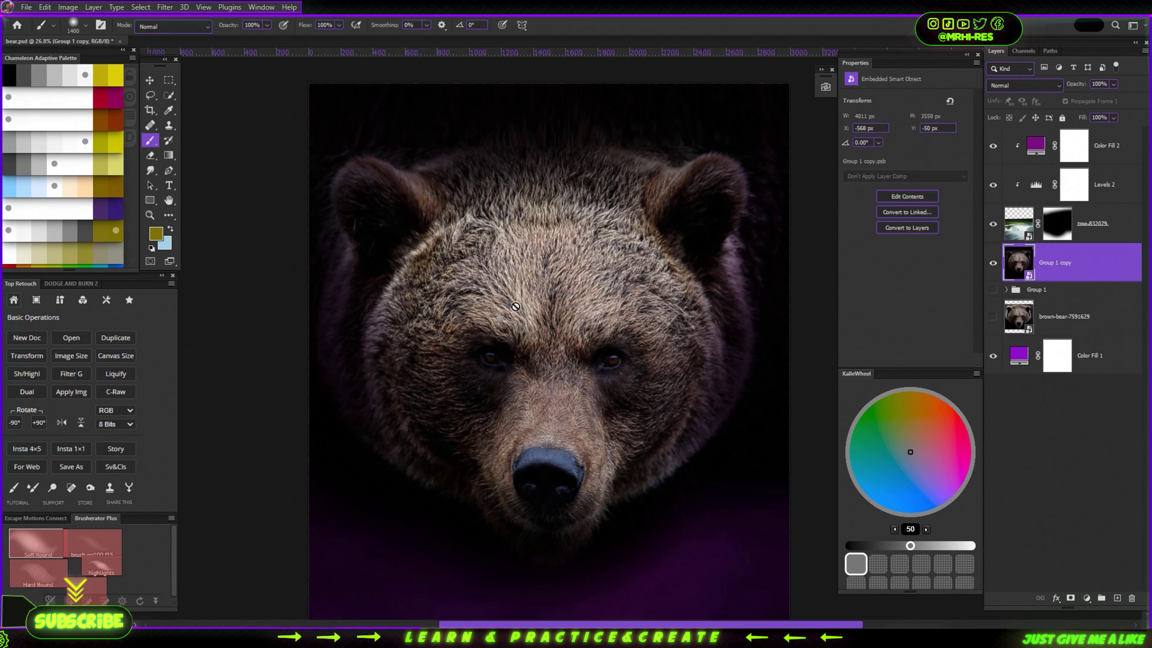
scroll(508, 341, down, 2)
Apply Topaz Adjust 5's HDR Collection Dynamic Pop II preset and compare with the original
click(165, 7)
click(391, 386)
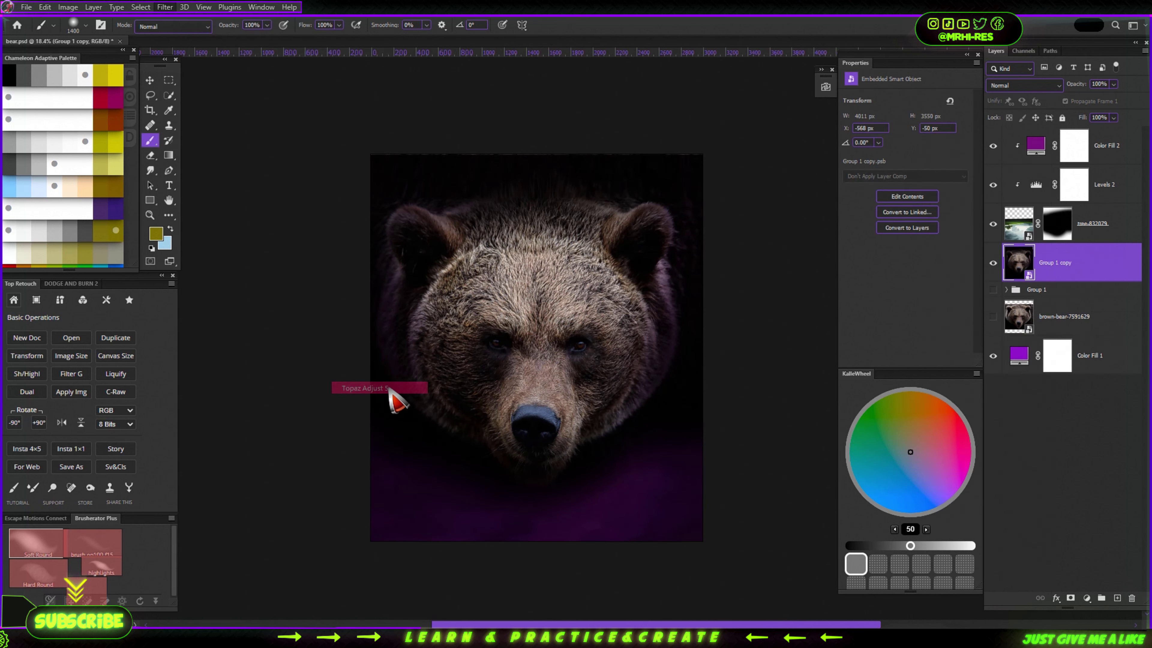
mouse_move(86, 312)
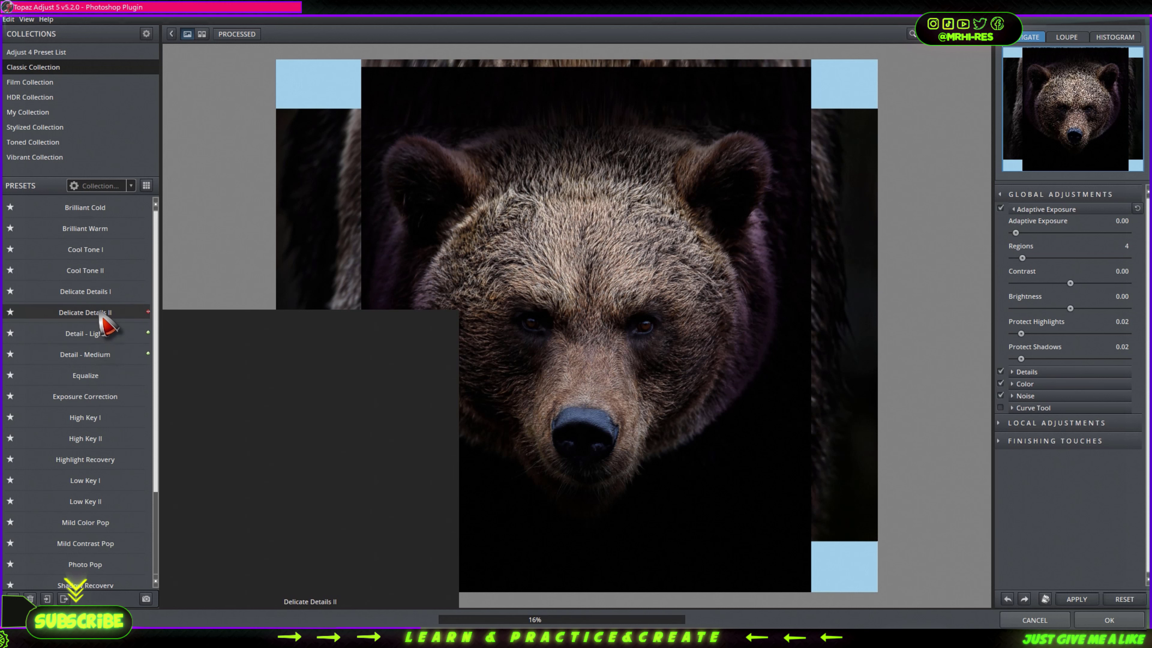
click(28, 97)
click(90, 249)
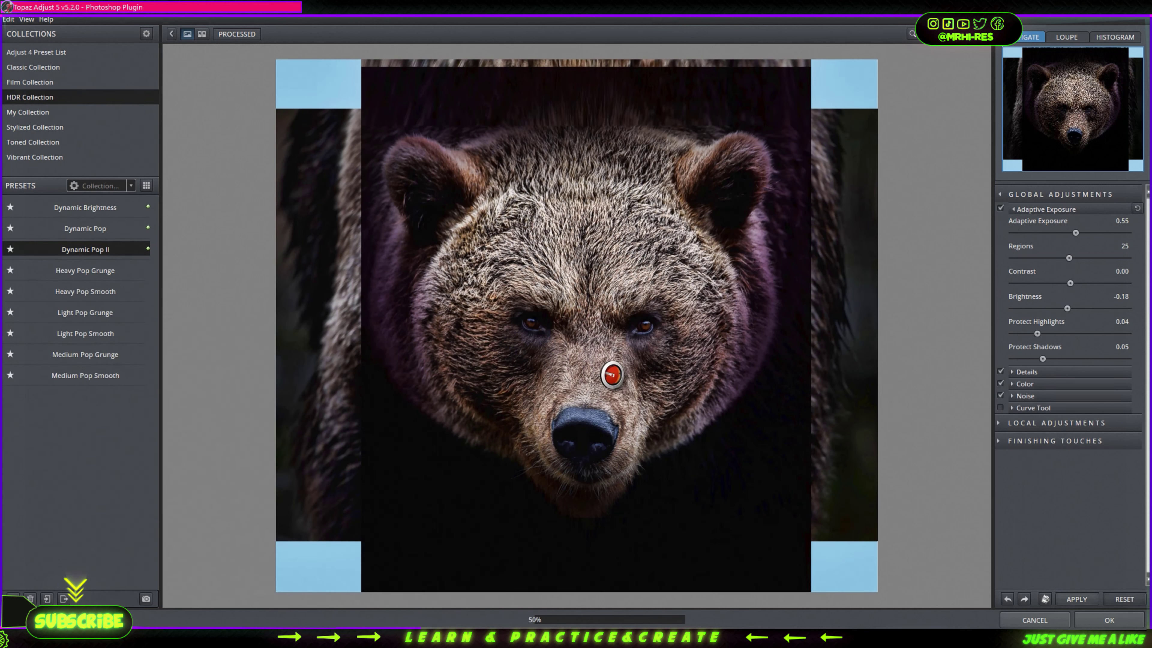
click(503, 270)
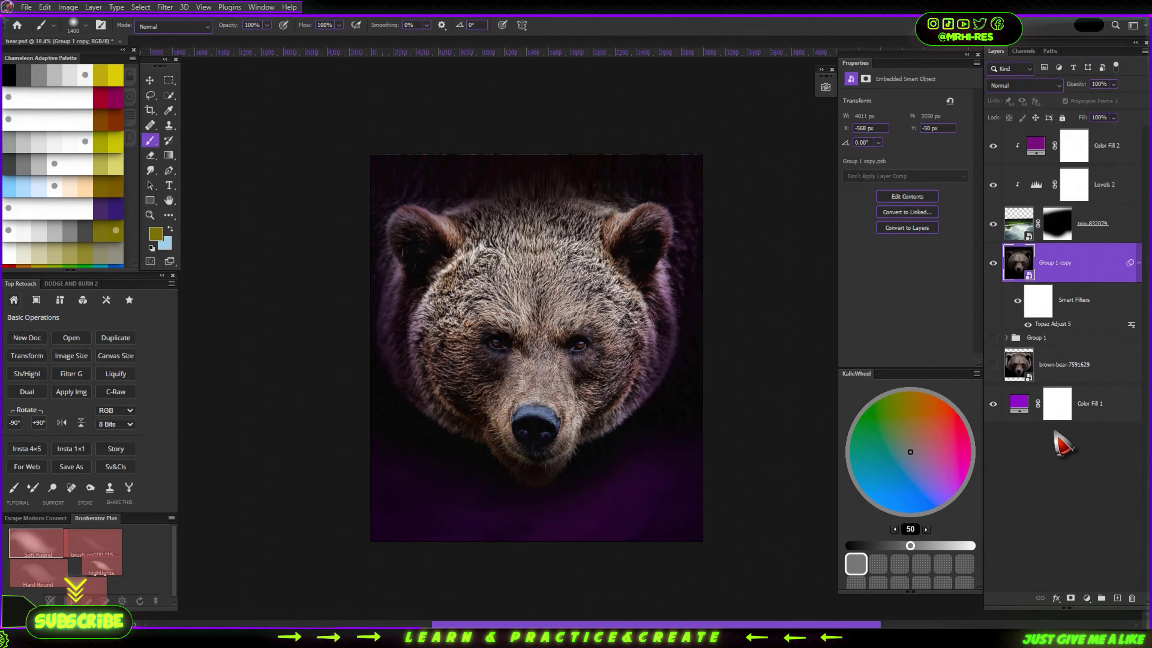
Paint the Group 1 copy filter mask along the bear's right fur edge
scroll(411, 347, up, 3)
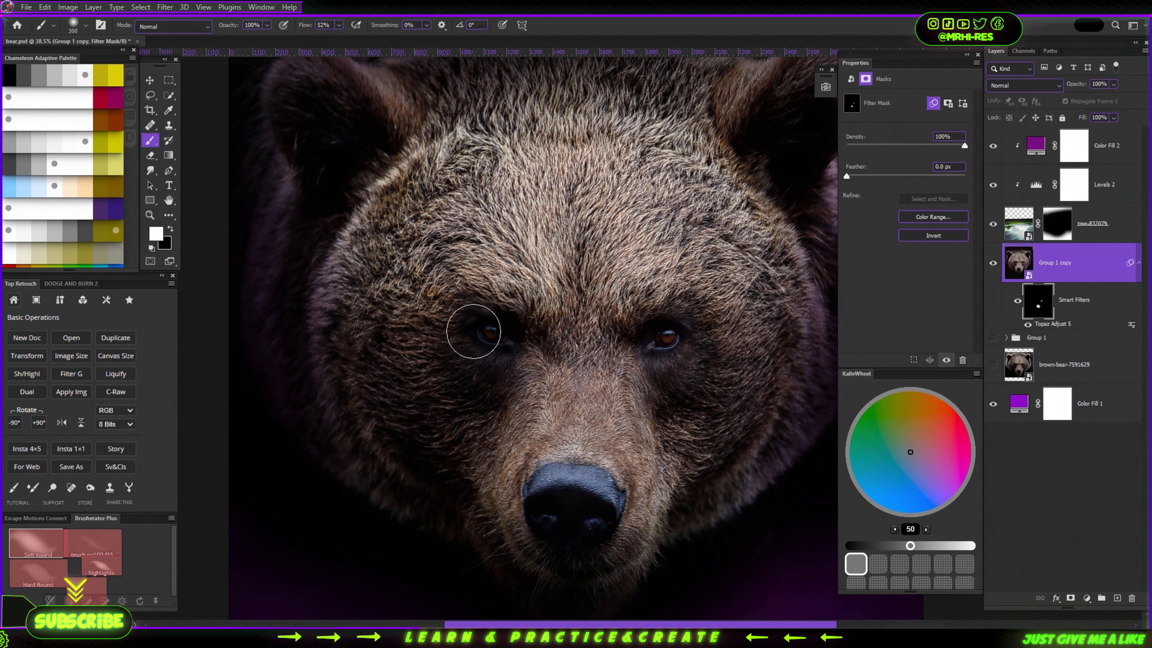
scroll(644, 508, up, 1)
scroll(603, 318, up, 1)
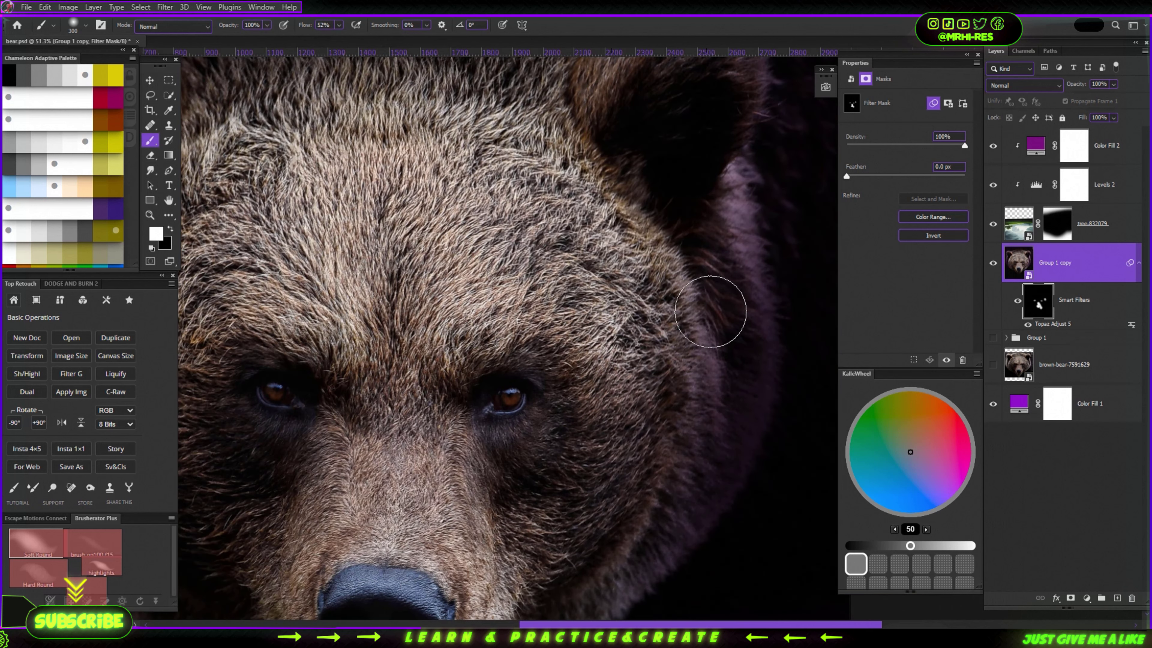
drag(752, 150, 743, 535)
scroll(741, 439, down, 2)
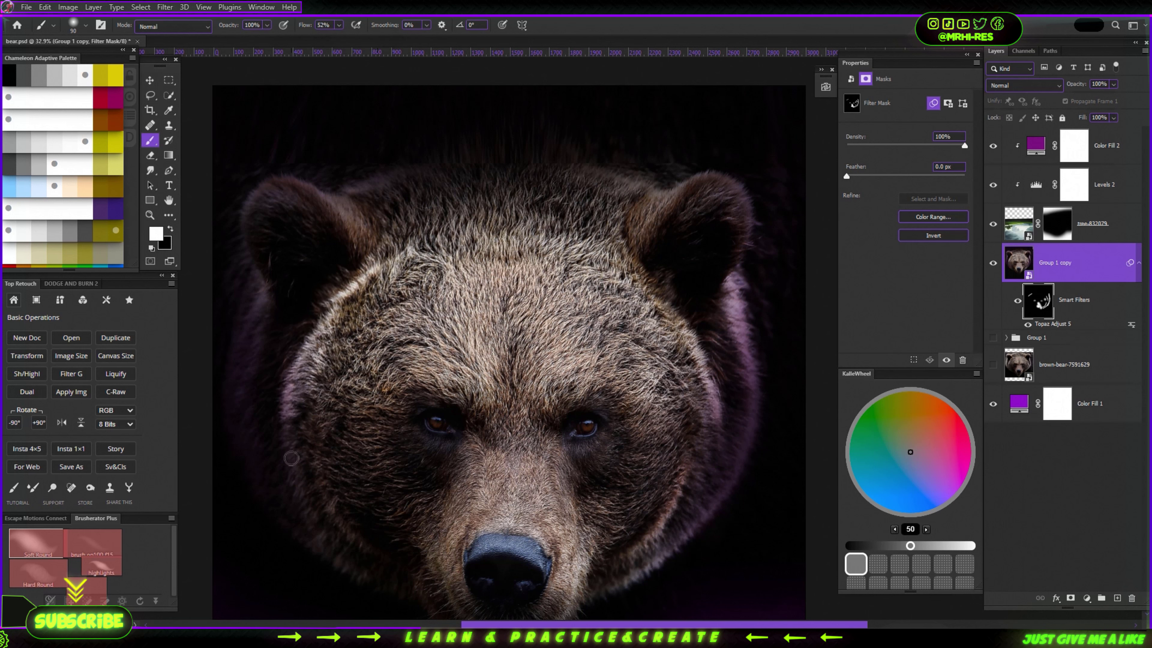
scroll(291, 458, down, 2)
scroll(373, 442, up, 3)
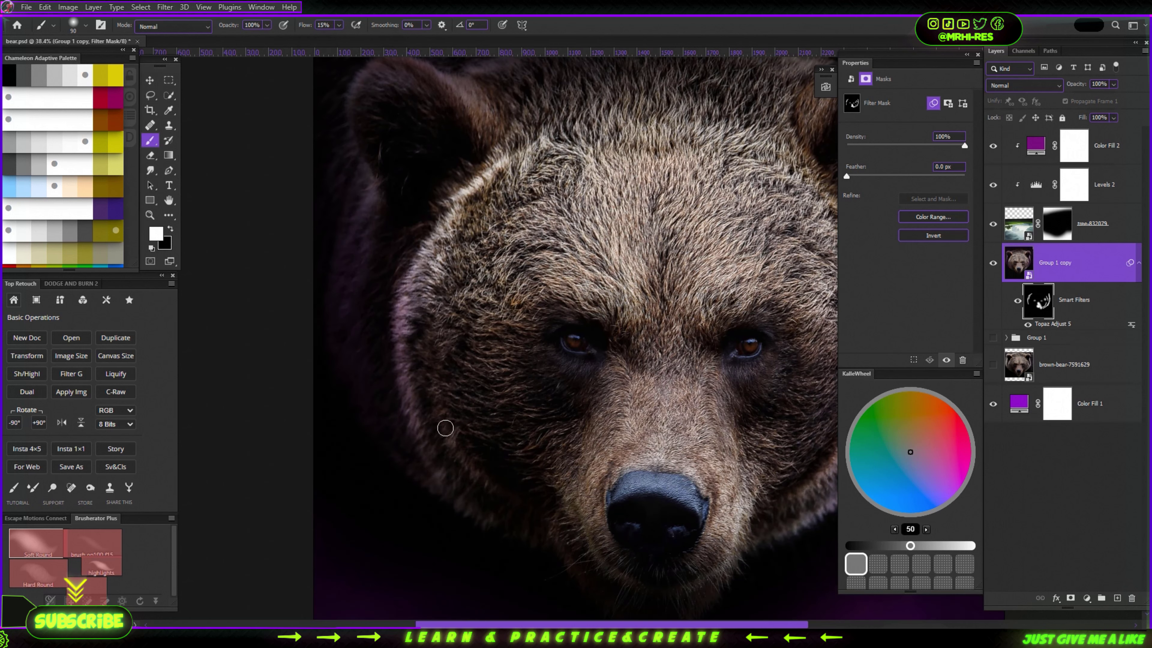
scroll(365, 251, down, 1)
scroll(448, 289, up, 3)
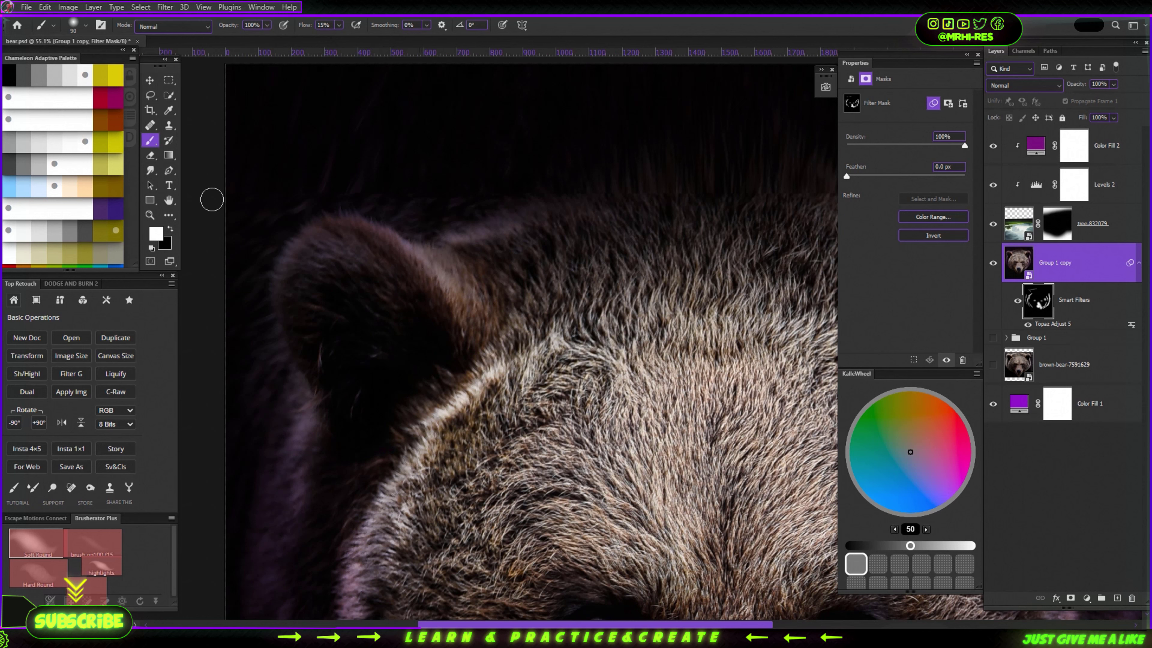
scroll(308, 384, down, 2)
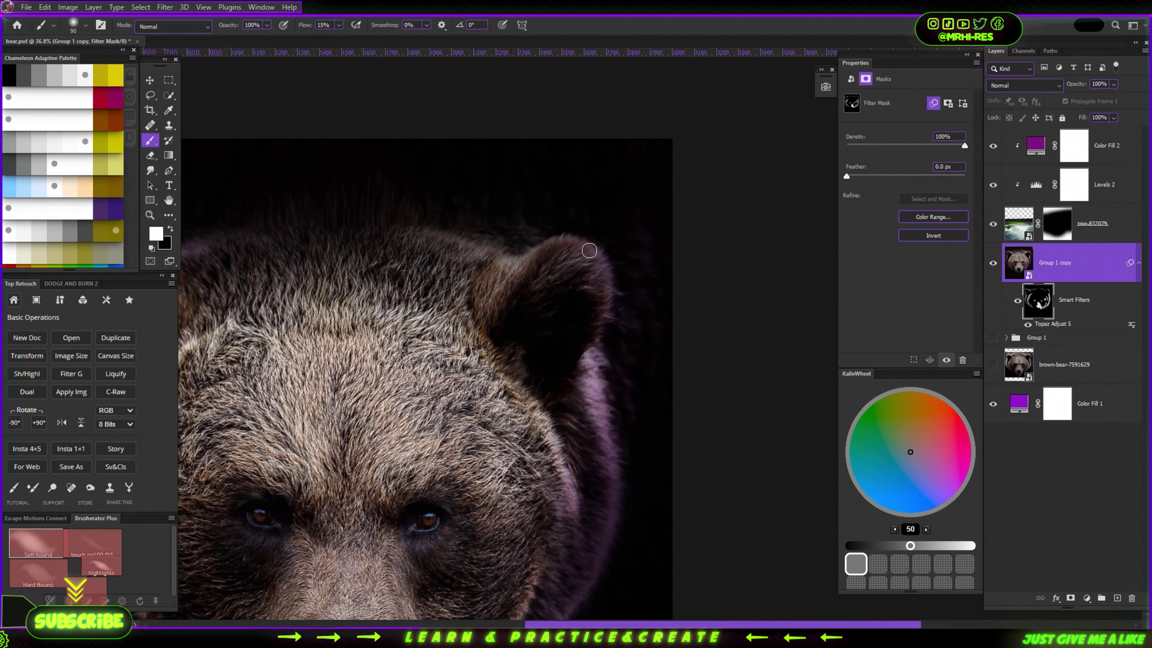
scroll(589, 250, down, 2)
scroll(589, 250, down, 1)
scroll(614, 412, up, 3)
scroll(614, 411, down, 2)
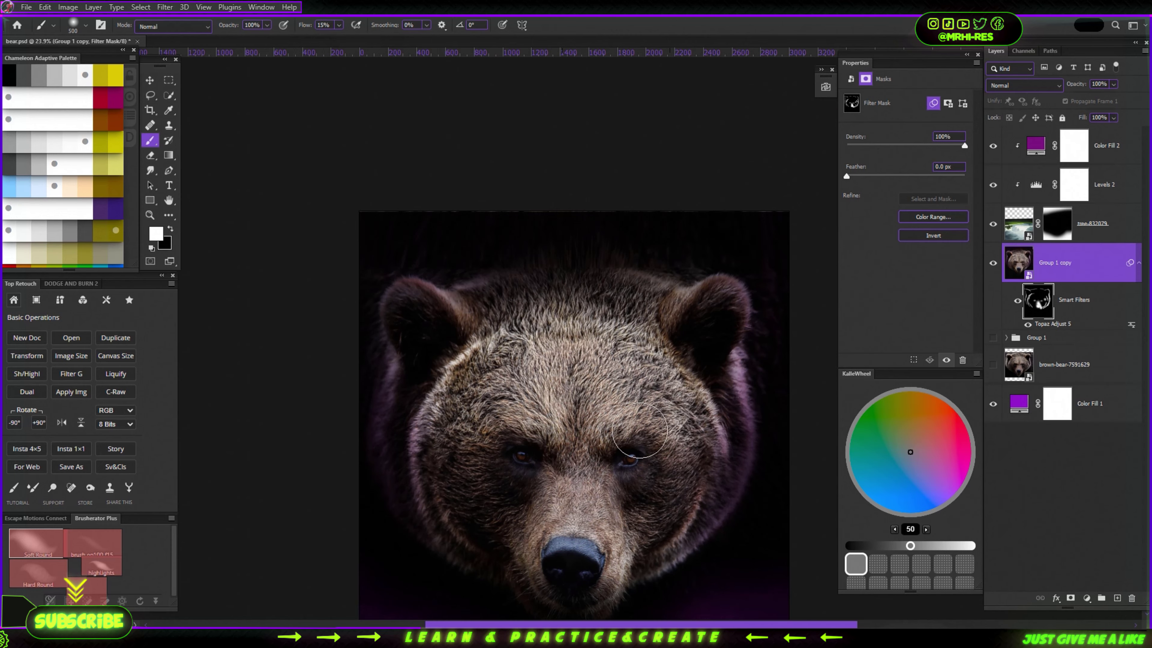
scroll(639, 430, down, 2)
scroll(640, 430, down, 3)
Add a new layer clipped to the bear and pick a blue painting colour
scroll(702, 548, up, 5)
scroll(454, 487, down, 2)
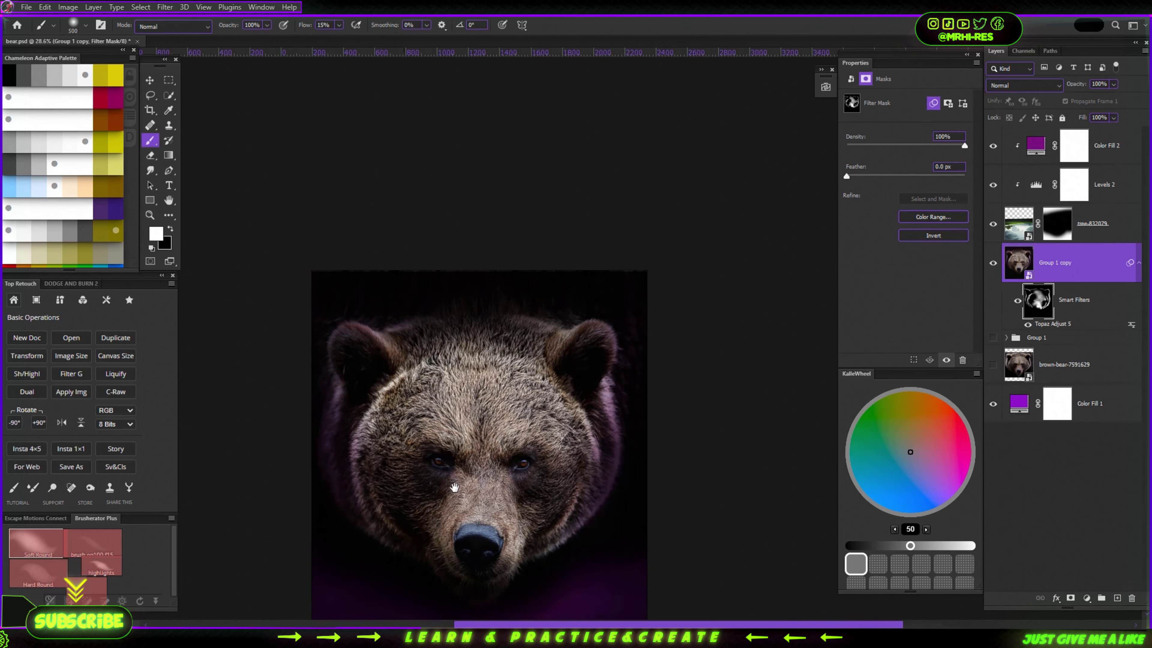
scroll(455, 486, up, 3)
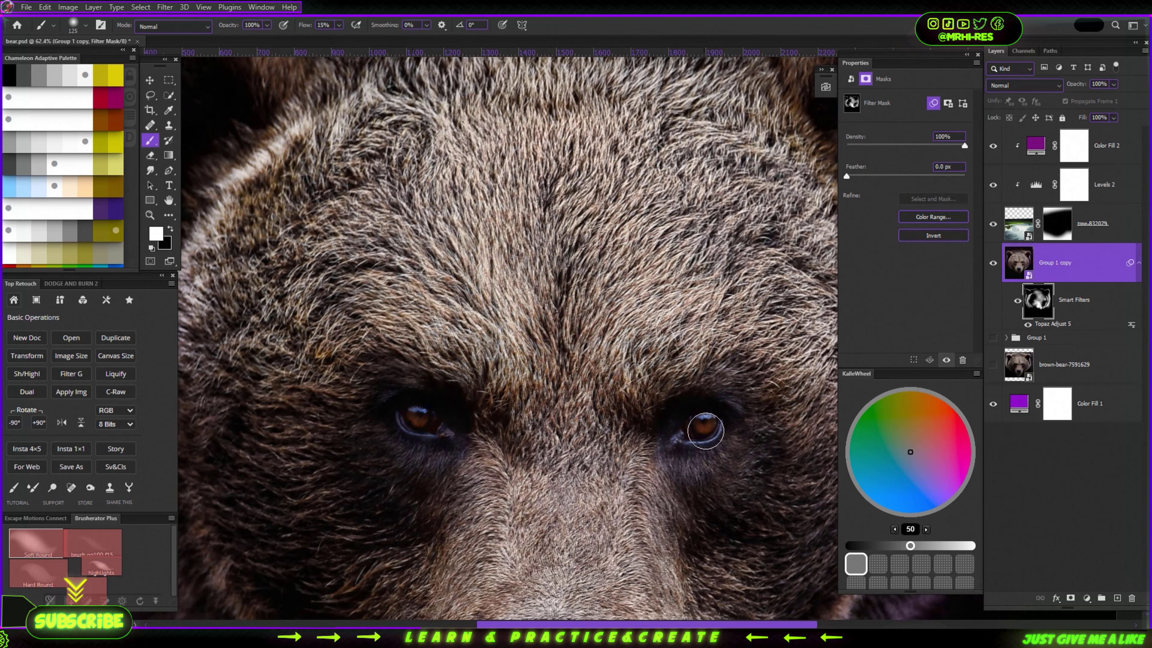
scroll(688, 410, down, 3)
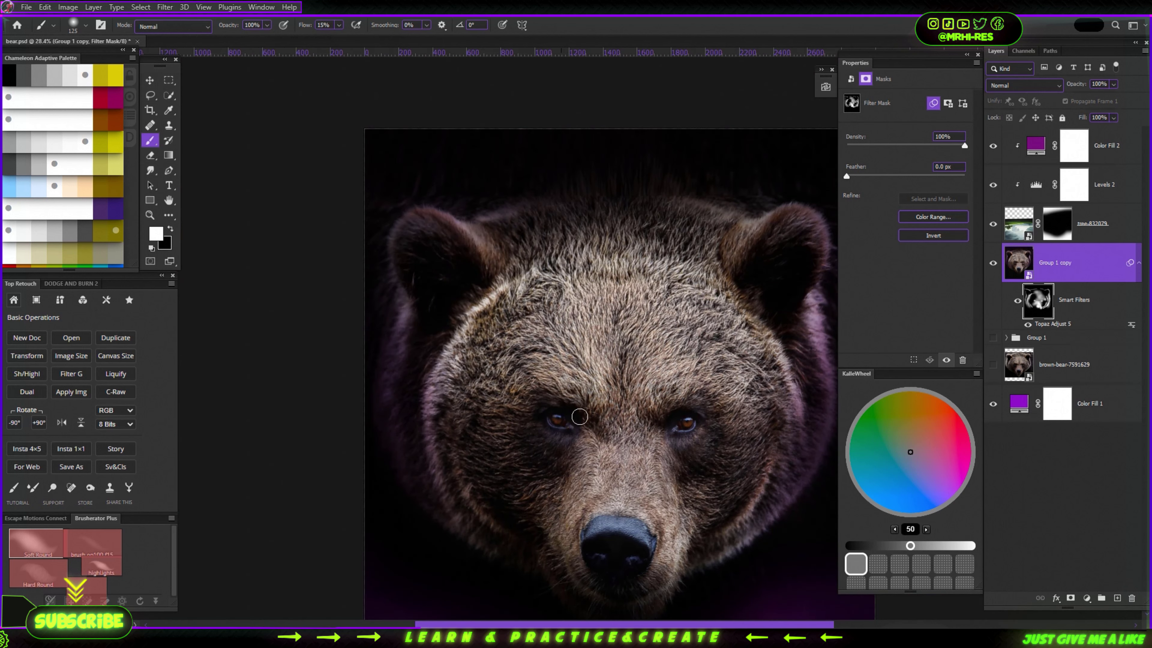
click(1117, 597)
click(910, 483)
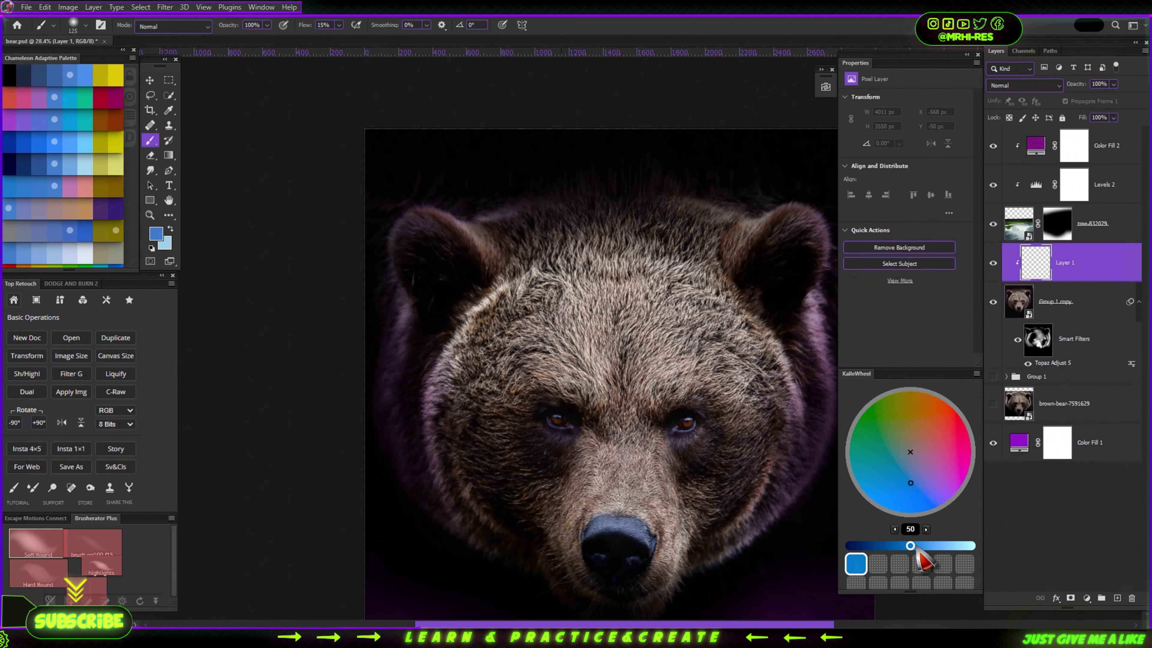
Paint navy shading on the bear's face in Layer 1 and set it to Multiply
scroll(507, 404, up, 3)
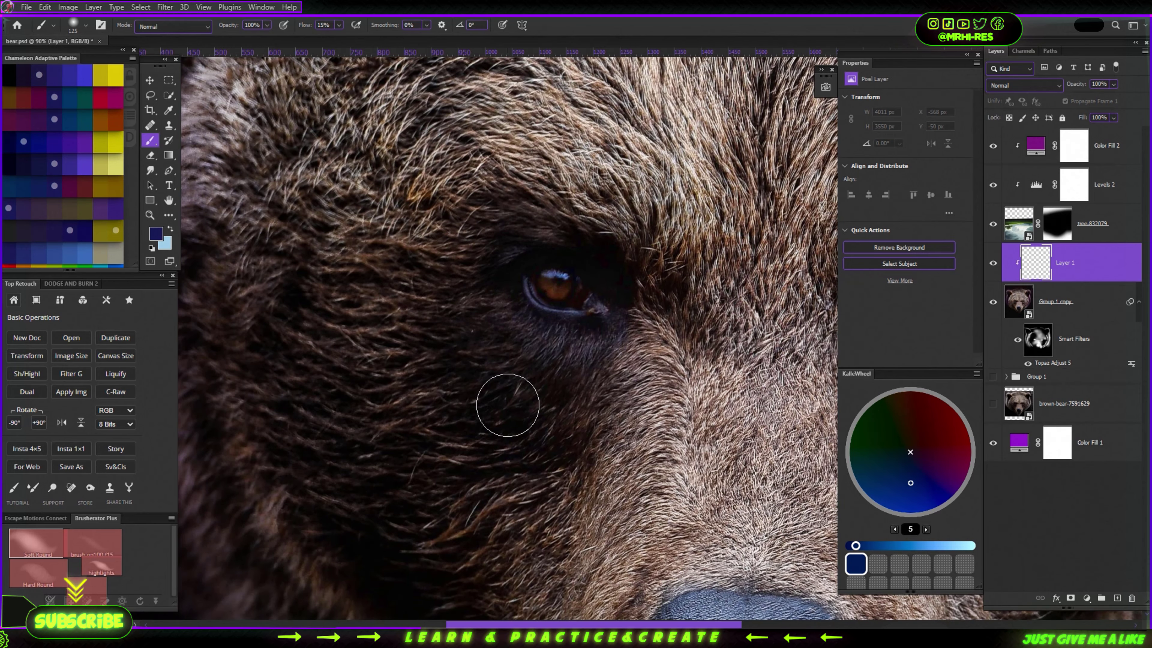
key(bracketright)
key(bracketright)
key(bracketright)
scroll(534, 482, down, 3)
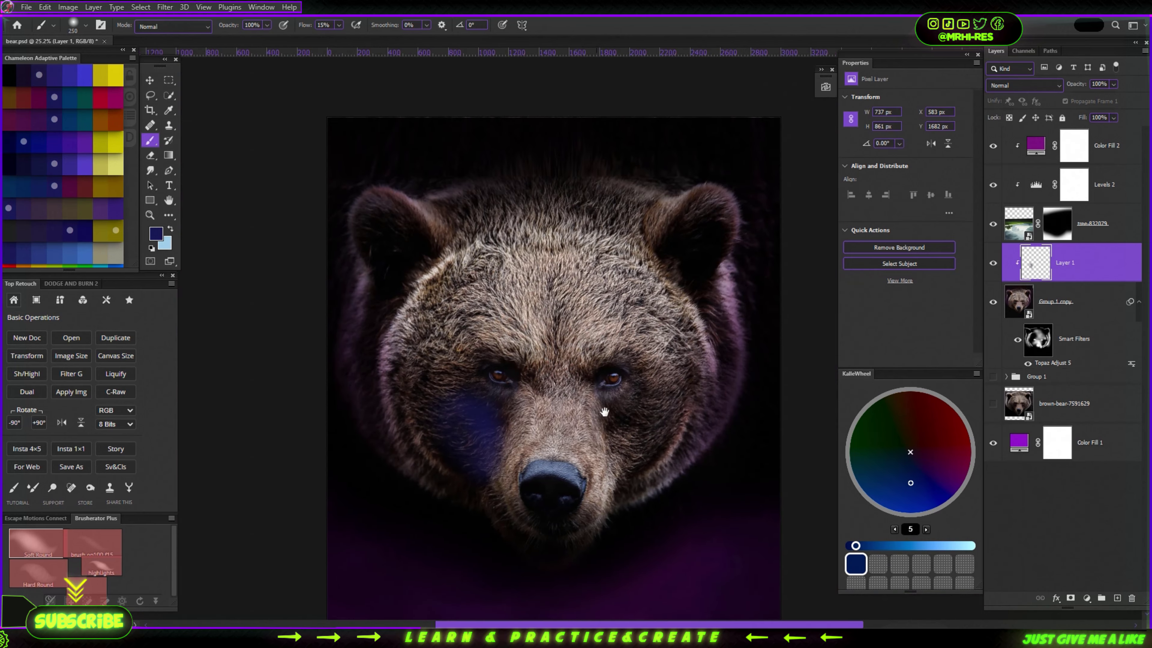
click(1023, 85)
click(1010, 124)
scroll(635, 410, up, 3)
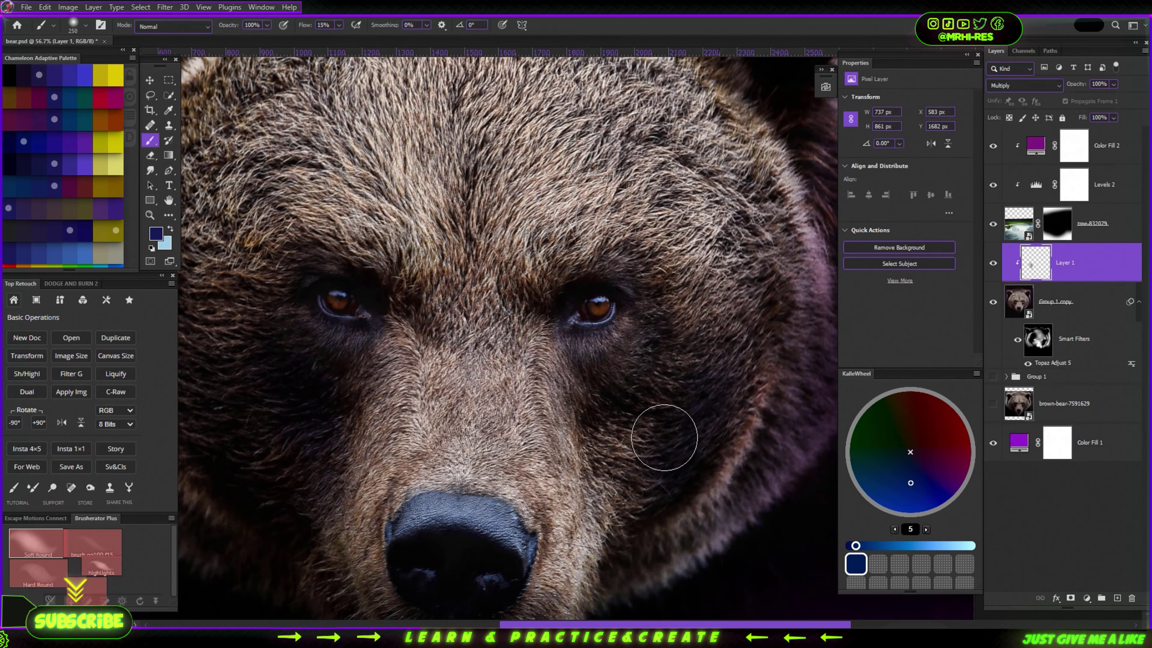
scroll(664, 437, down, 3)
scroll(560, 453, up, 2)
scroll(445, 504, down, 2)
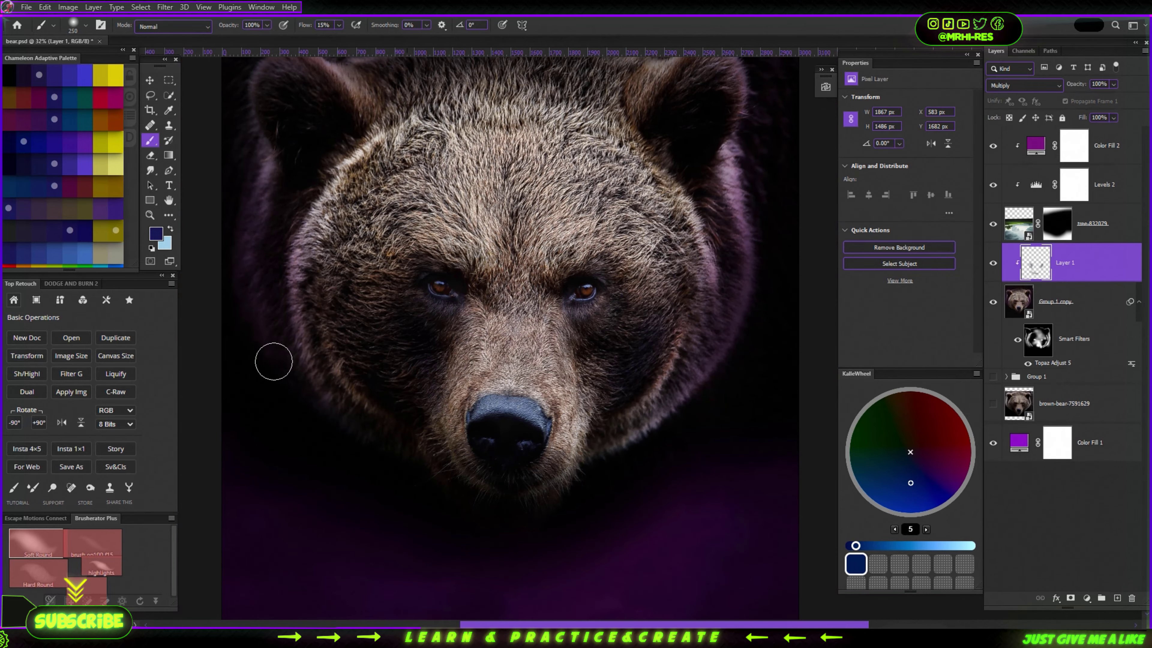
Touch up the Topaz filter mask on the bear's lower face with a resized brush
drag(334, 307, 334, 488)
scroll(786, 296, down, 2)
scroll(671, 449, up, 1)
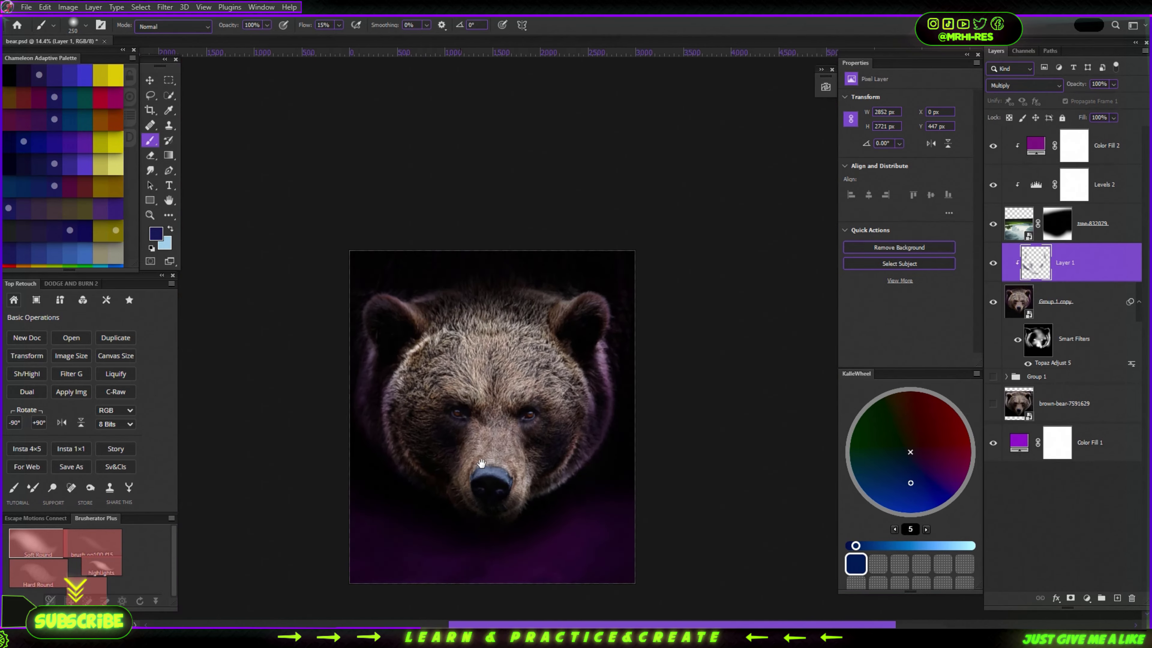
scroll(671, 449, up, 2)
scroll(671, 449, down, 2)
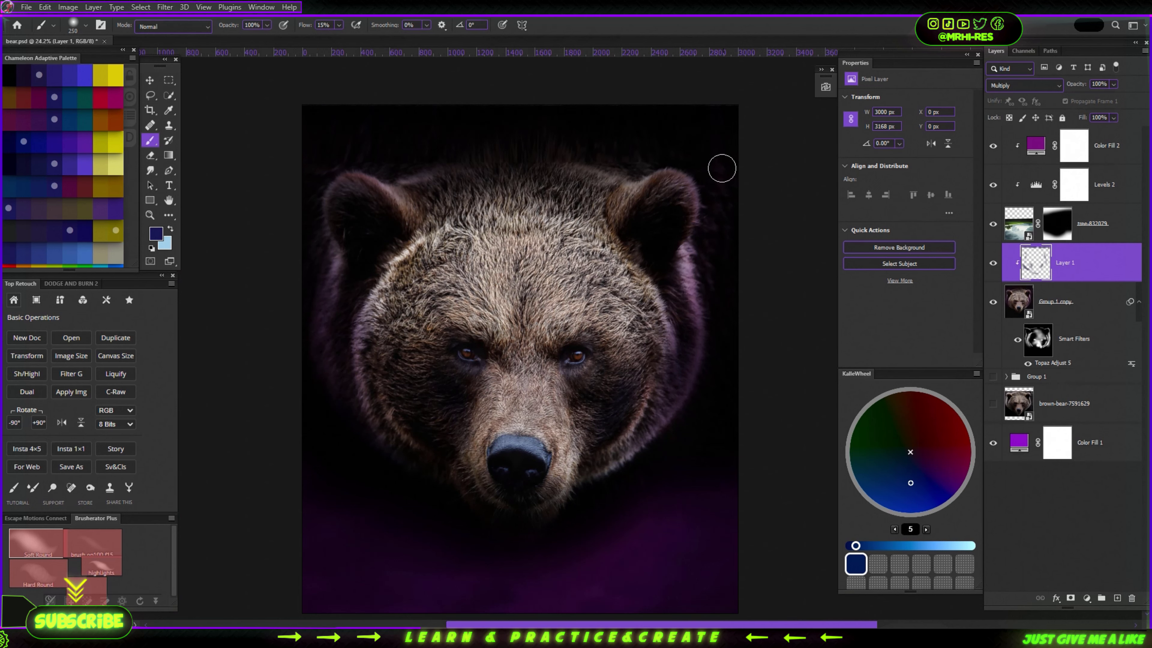
scroll(743, 421, up, 1)
scroll(403, 336, down, 2)
scroll(283, 349, down, 2)
key(bracketright)
key(bracketright)
key(bracketright)
key(alt+bracketleft)
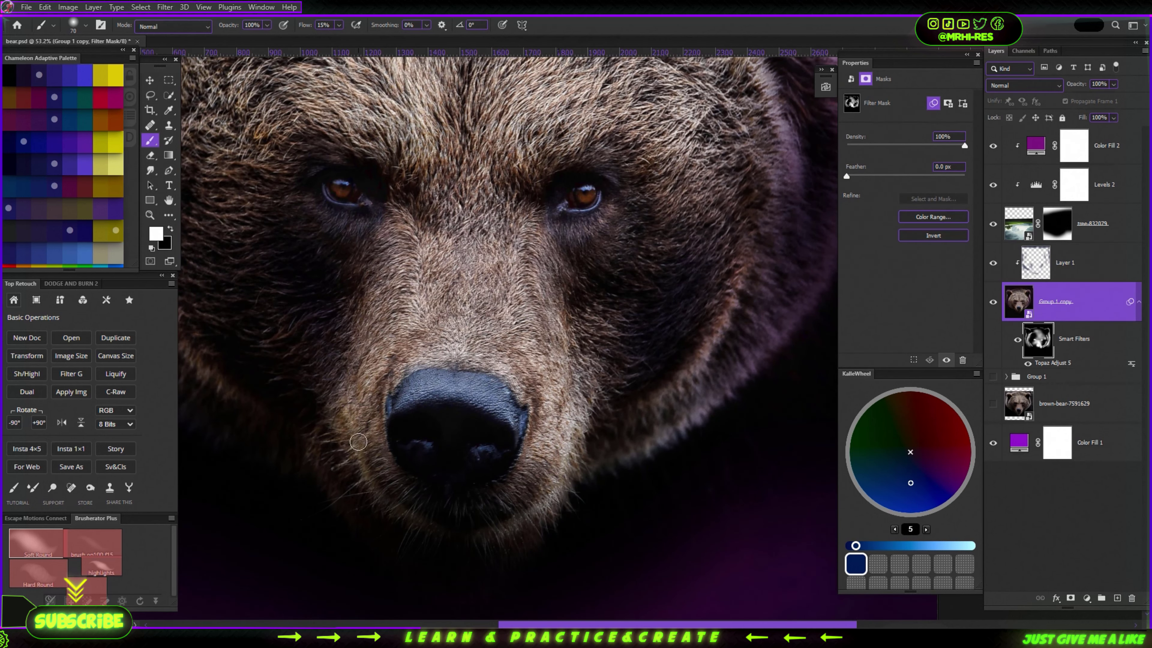
scroll(508, 400, down, 2)
key(bracketright)
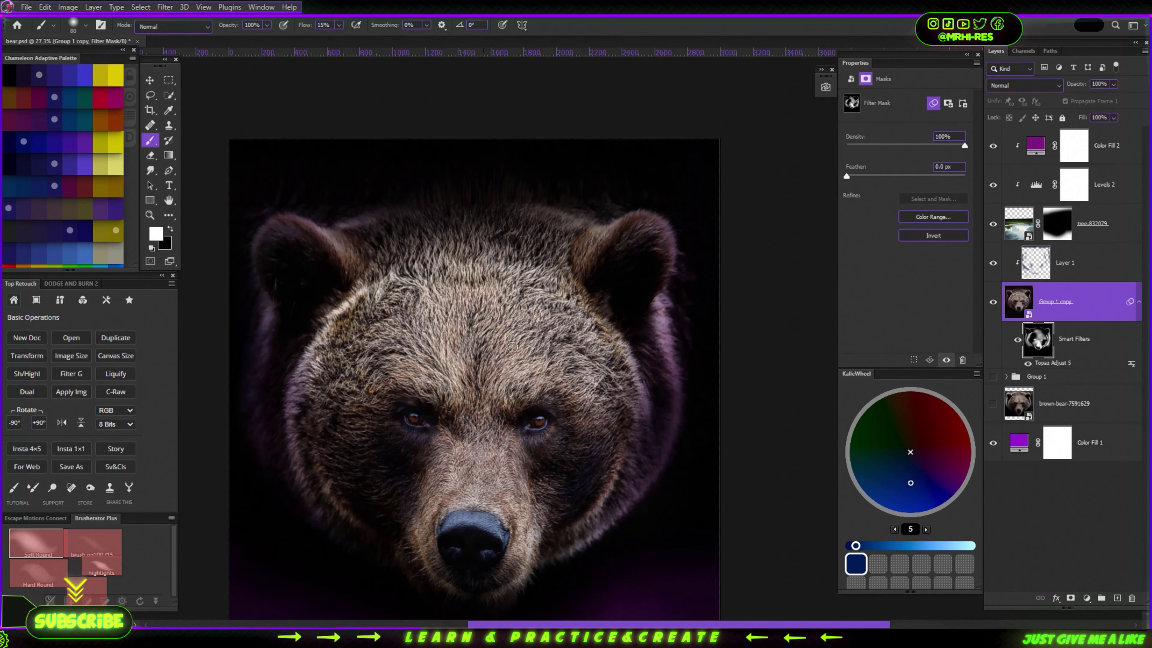
scroll(472, 318, down, 2)
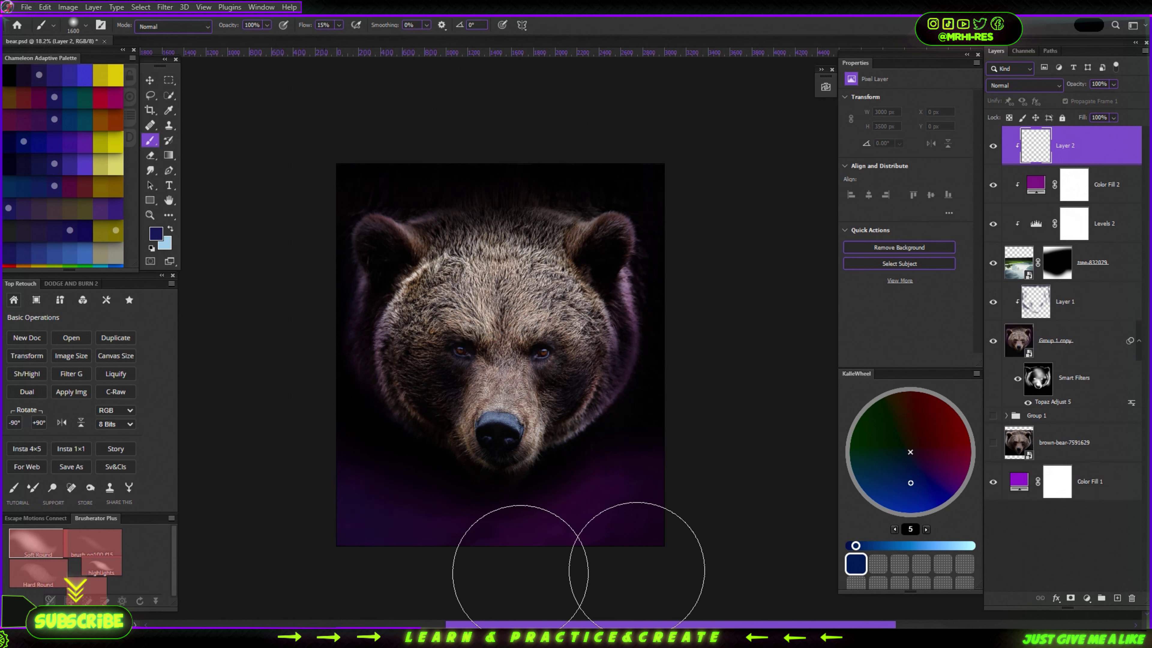
Set the new Layer 2 to Multiply at 95% and begin changing the nebula's blend mode
click(1024, 84)
click(1006, 122)
text(95)
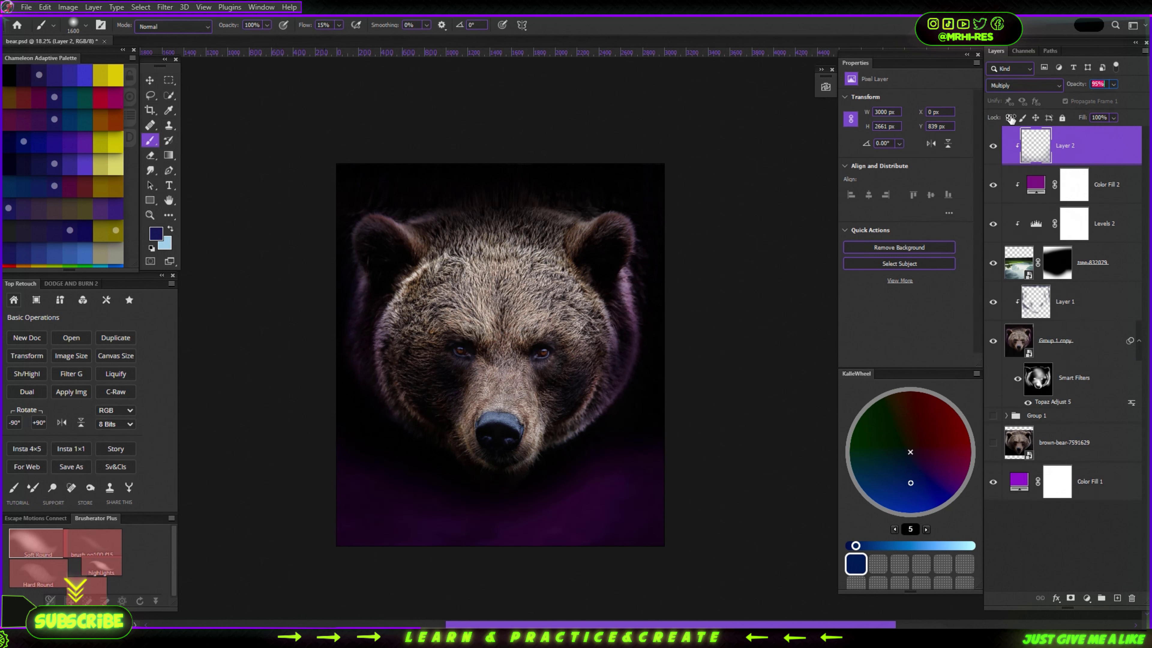
click(1024, 85)
Set the nebula to Screen and scale it across the bear's chest
click(1010, 193)
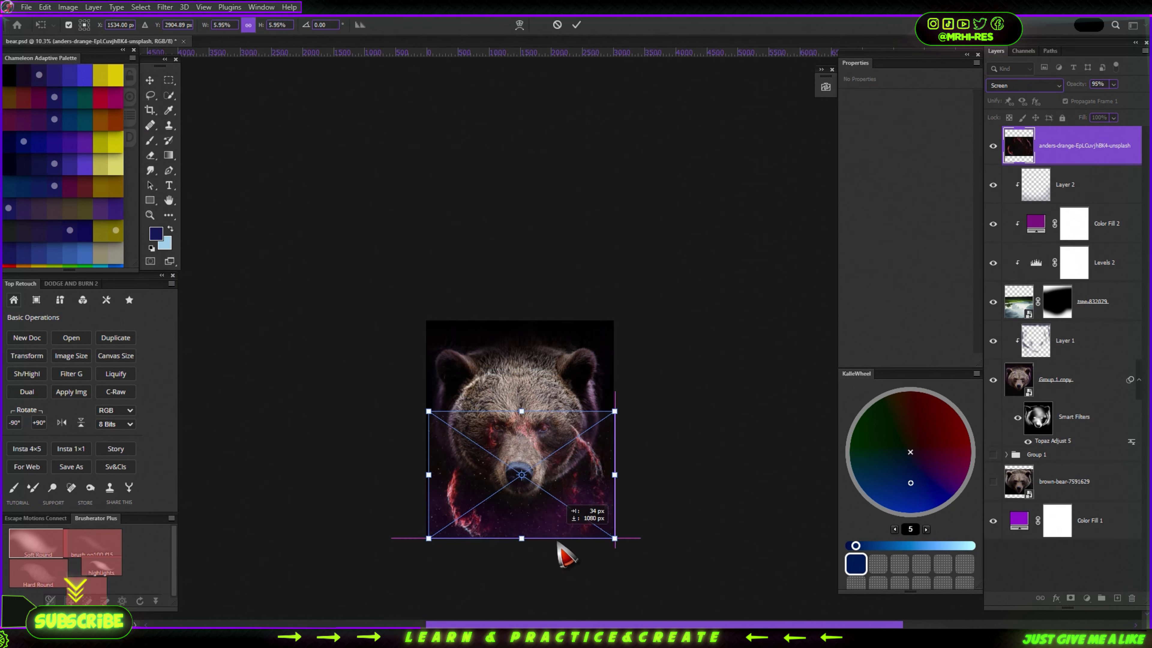
drag(522, 454, 521, 520)
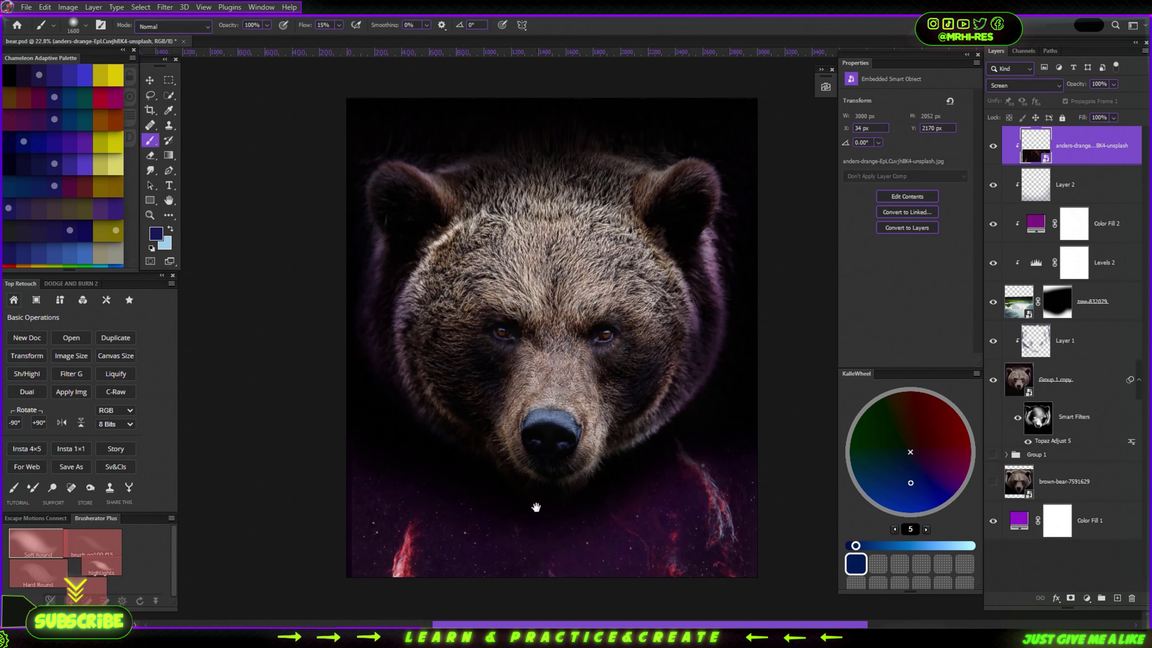
drag(707, 530, 769, 516)
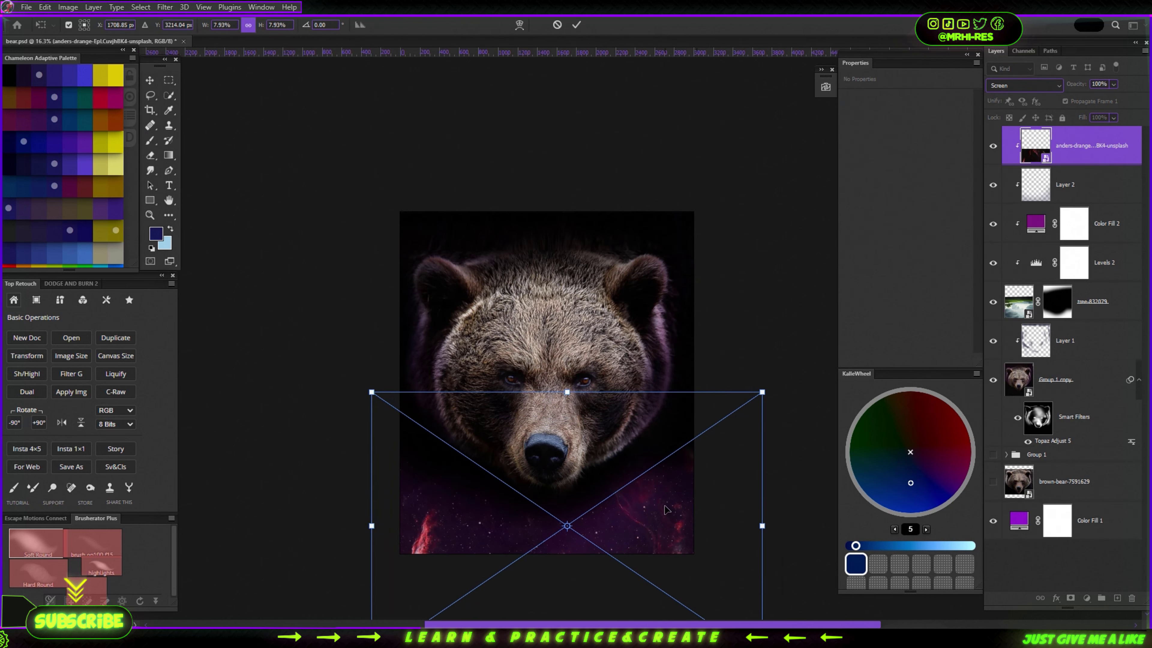
key(Return)
Soften the nebula with a 4.7 px Gaussian Blur, then open blend modes for the spotlight
click(165, 7)
mouse_move(336, 149)
click(349, 153)
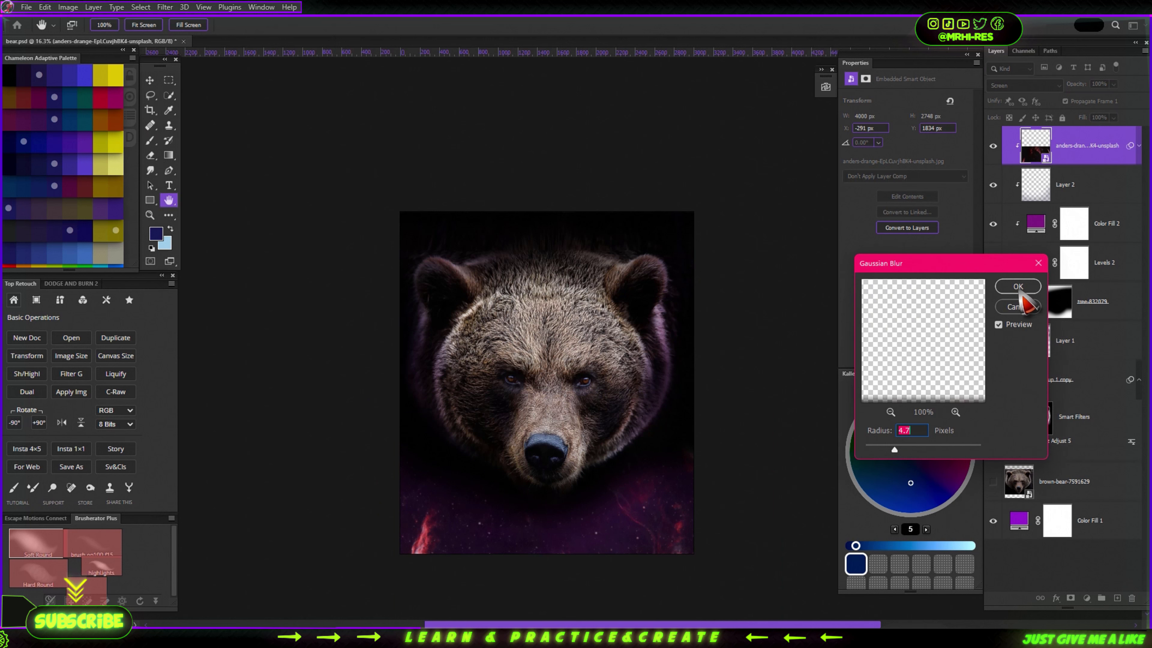
key(Return)
click(1024, 86)
Set the spotlight to Screen blending and move it above the bear's head
click(1005, 199)
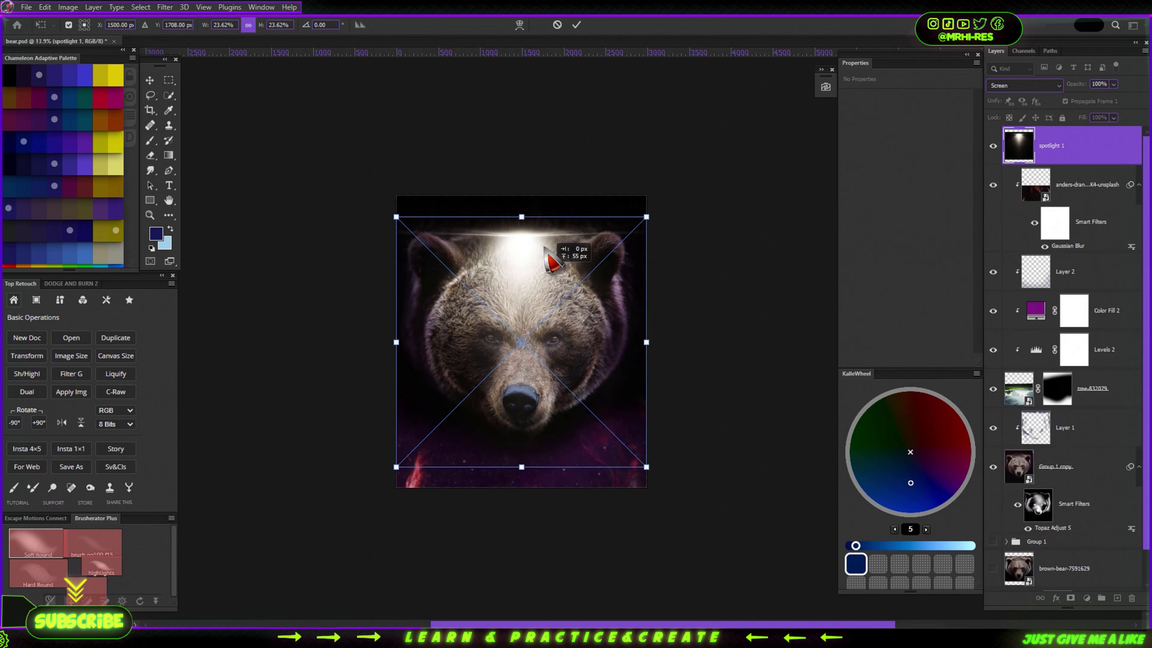
drag(555, 306, 558, 202)
key(Return)
scroll(533, 213, up, 5)
key(b)
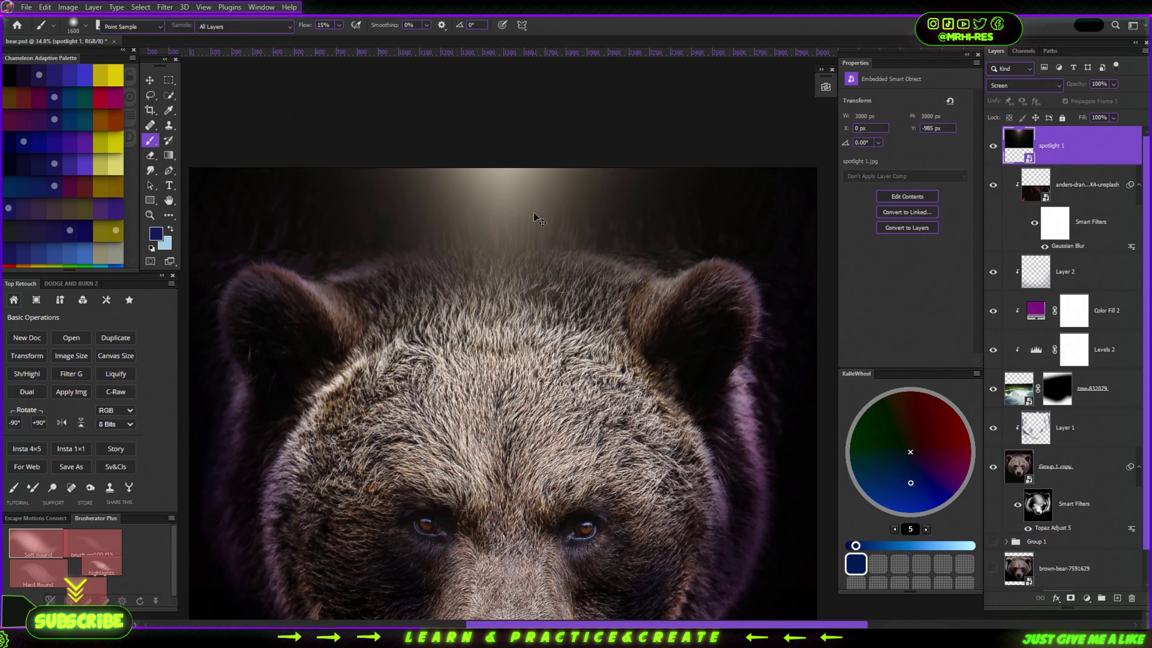
Colorize the spotlight magenta with Hue 299 and Saturation 75
key(ctrl+u)
click(1069, 350)
mouse_move(924, 308)
mouse_down()
mouse_move(958, 310)
mouse_move(993, 282)
mouse_up()
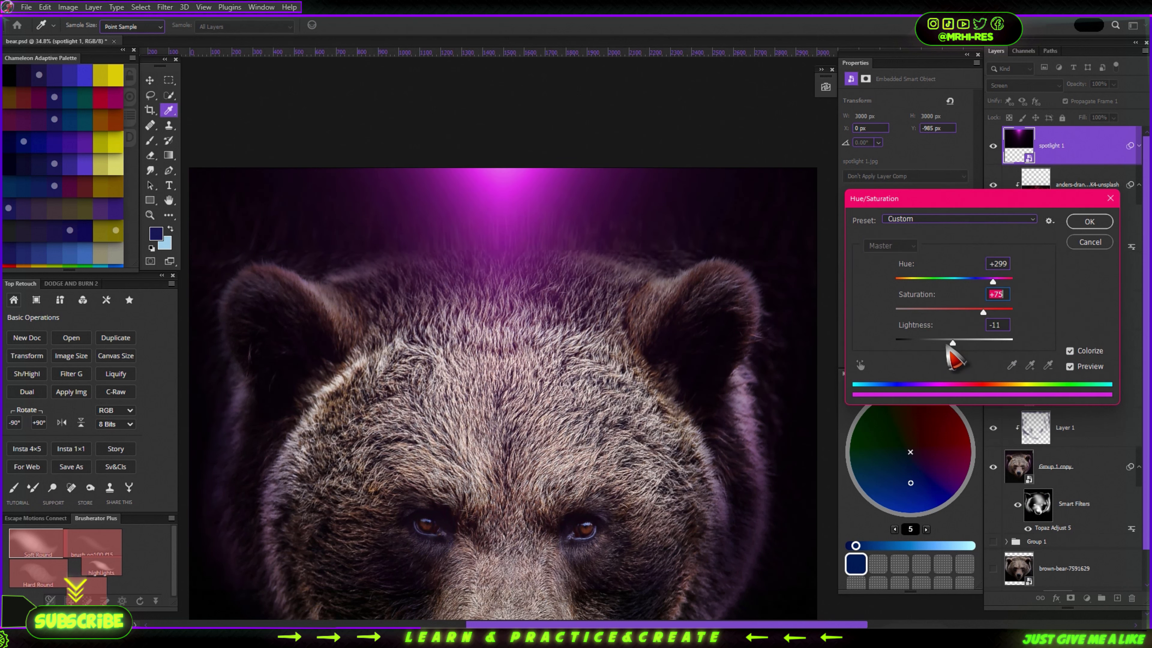
key(Return)
scroll(450, 322, down, 3)
scroll(450, 322, down, 2)
Enlarge the spotlight glow so it spreads over the bear's head
key(ctrl+t)
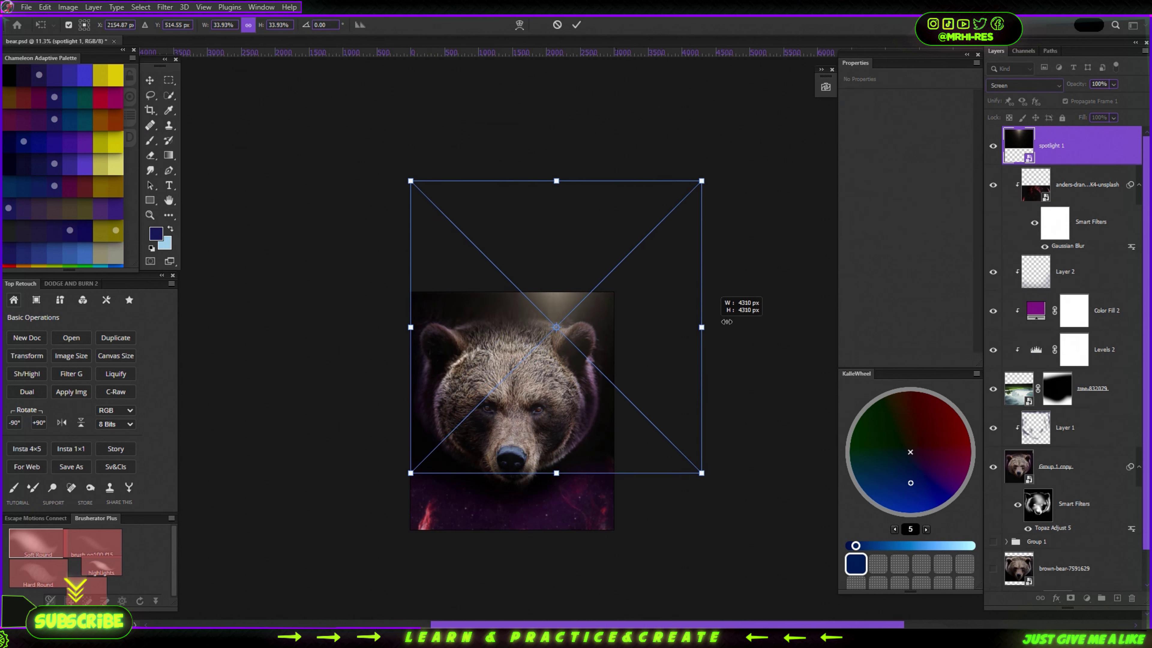
drag(726, 321, 680, 313)
key(Return)
key(b)
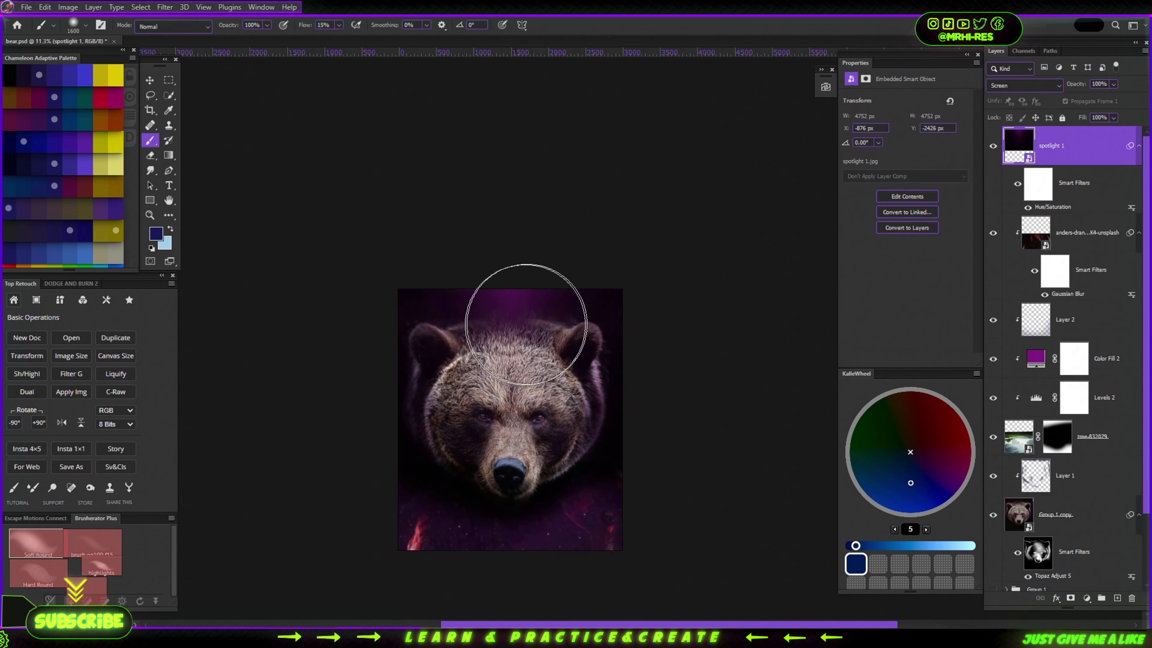
scroll(526, 325, up, 3)
Duplicate the spotlight and scale the copy down, centred on the bear
key(ctrl+j)
key(ctrl+t)
scroll(526, 322, down, 3)
drag(608, 223, 559, 259)
drag(531, 277, 532, 295)
key(Return)
Place the dust image over the canvas and set it to Color Dodge blending
drag(519, 381, 517, 312)
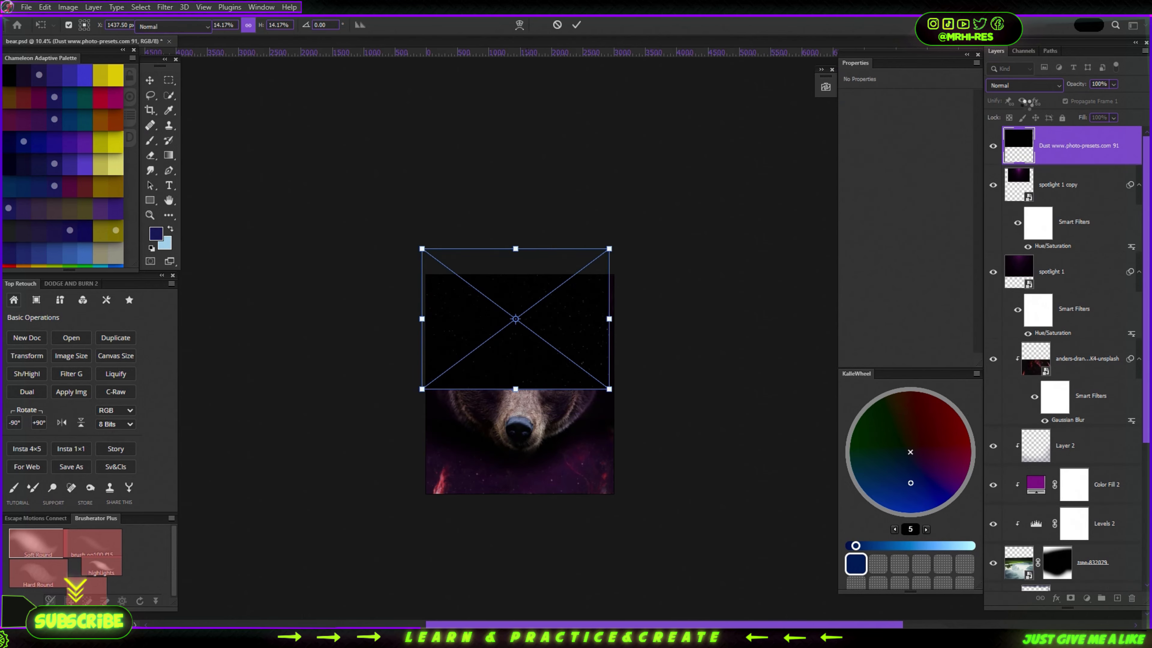
key(Return)
click(1024, 85)
click(1010, 227)
key(b)
scroll(488, 231, up, 5)
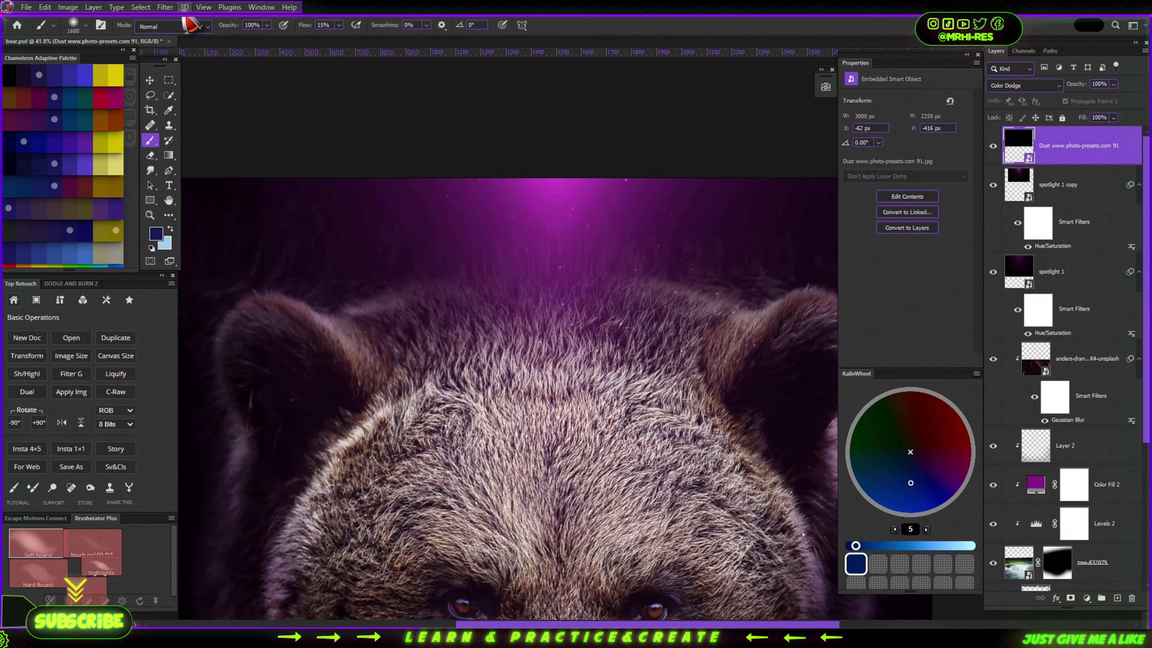
Apply a Gaussian Blur of radius 3 to the dust layer
click(165, 7)
click(385, 151)
drag(894, 449, 871, 449)
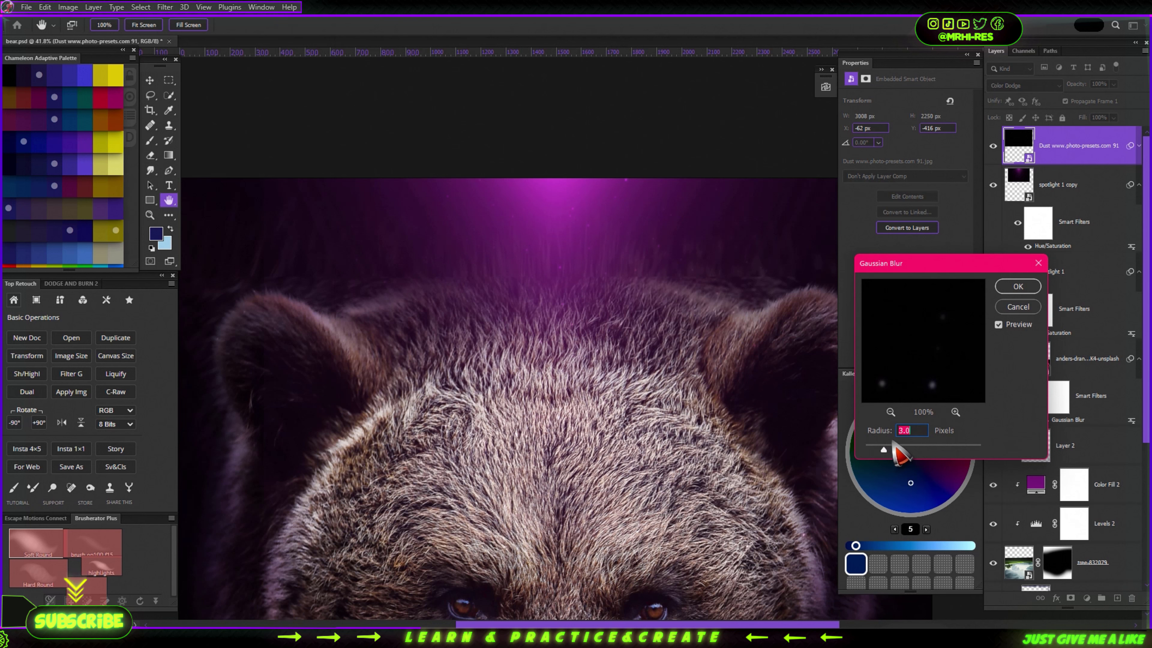
click(1017, 286)
Add a layer mask to the dust layer to clear dust from the bear's face
click(1071, 597)
scroll(630, 527, down, 2)
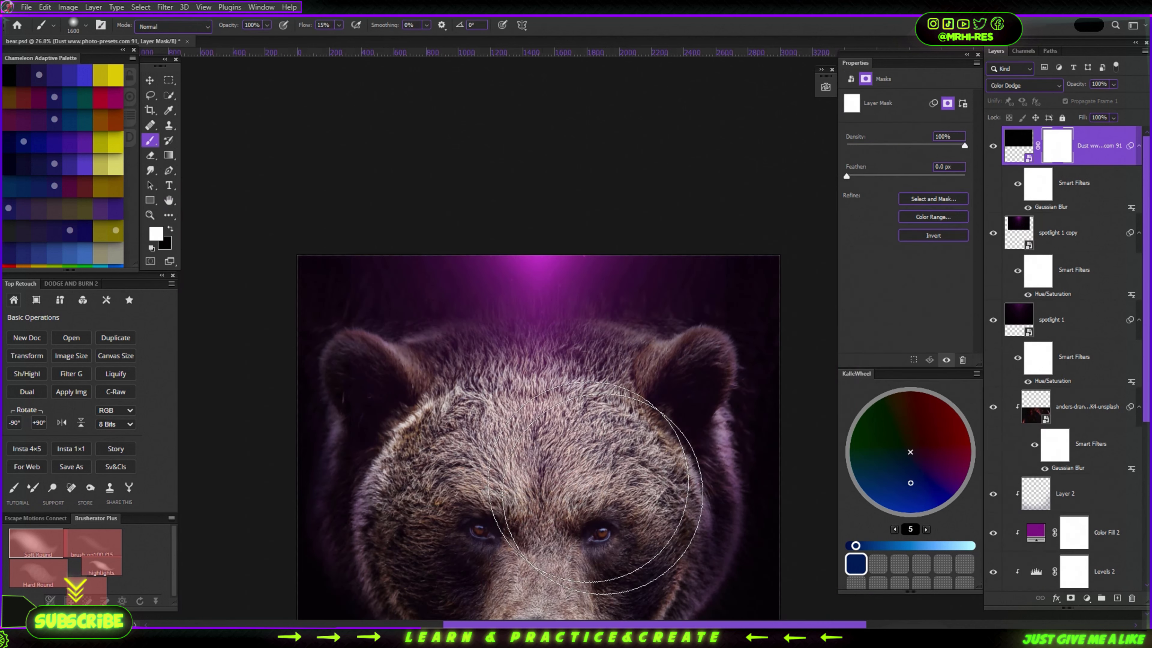
key(d)
scroll(481, 384, down, 2)
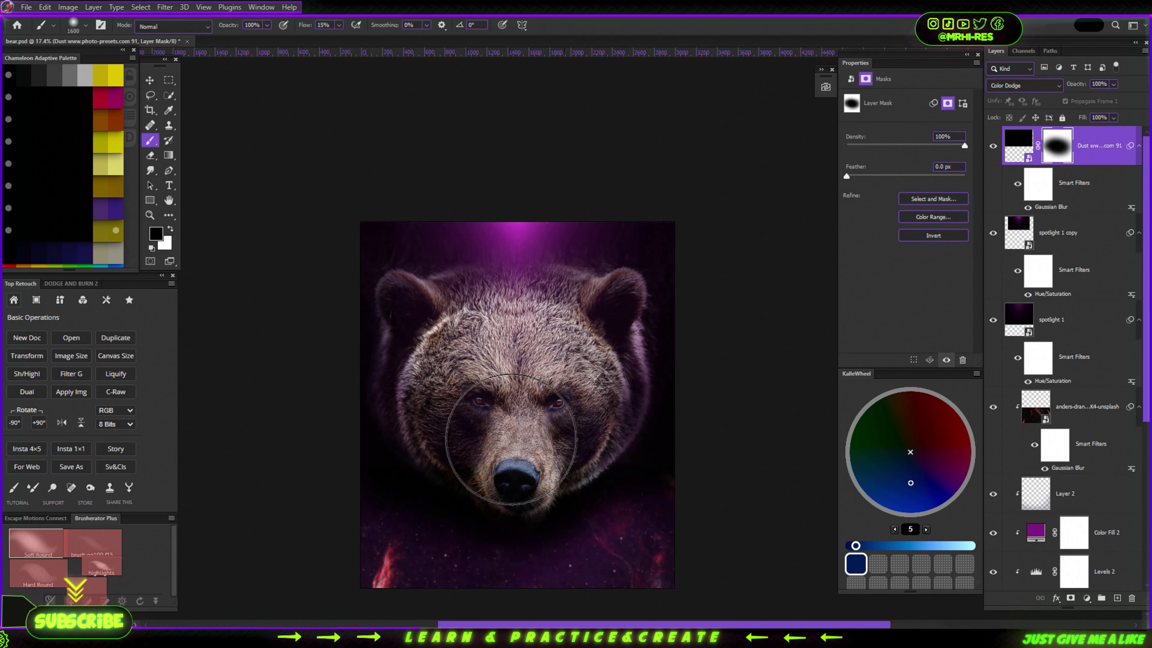
Add a dark blue Solid Color fill layer set to Hue blending
click(1087, 598)
click(934, 392)
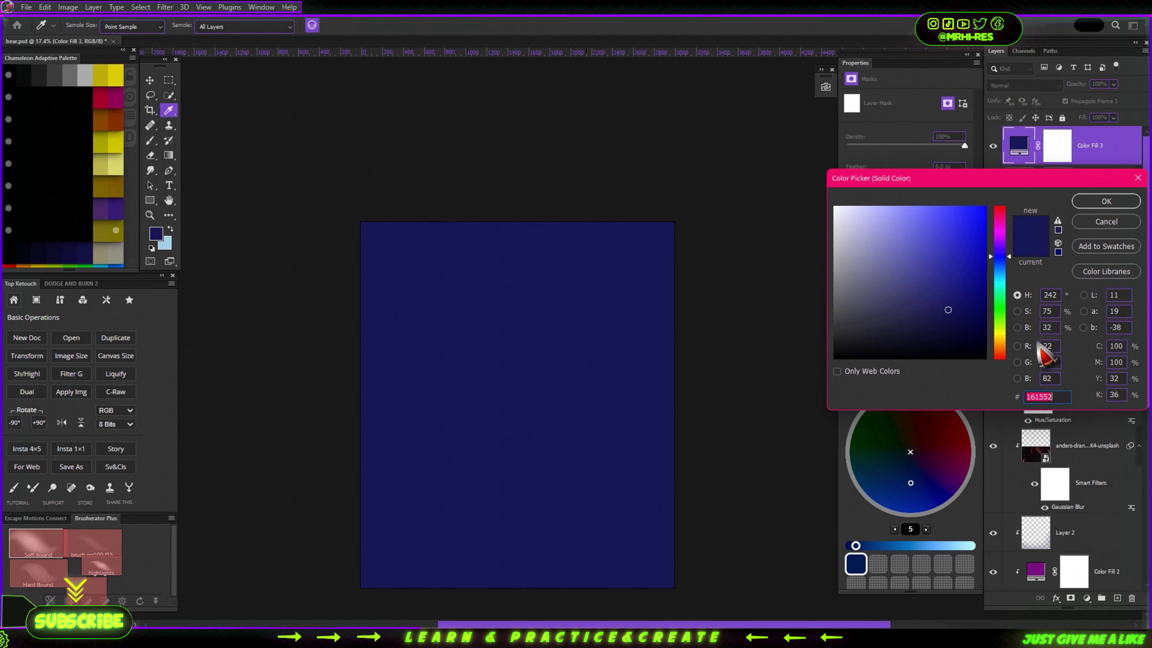
click(1106, 201)
click(1024, 85)
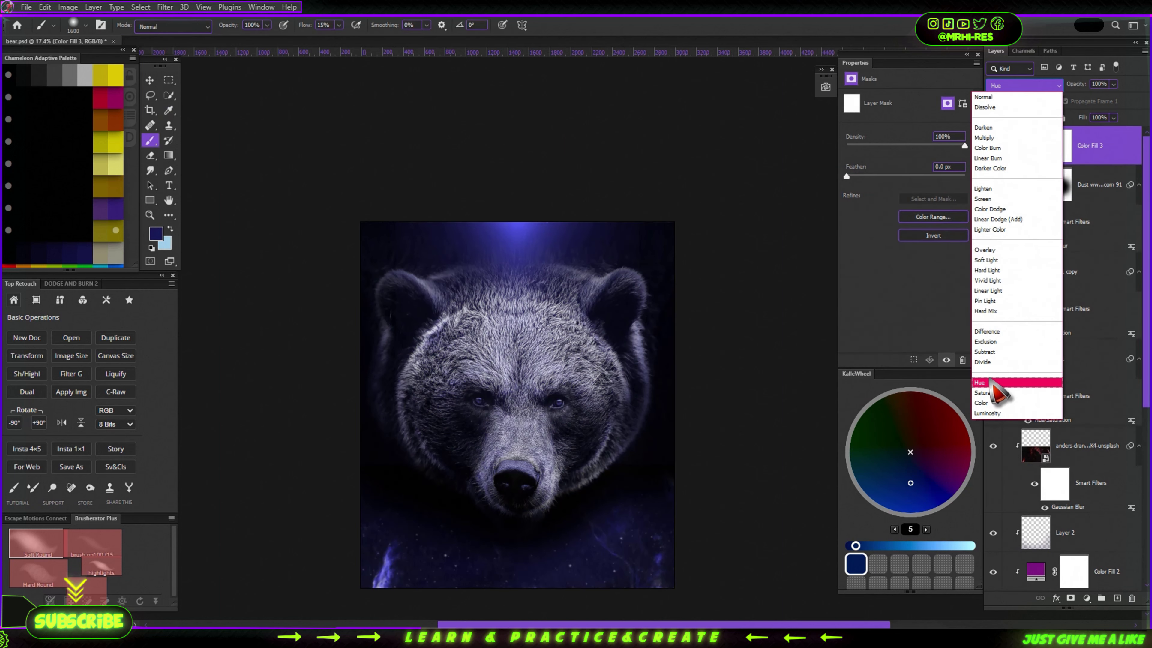
click(990, 383)
Invert the blue fill's mask and paint the tint back around the edges
key(ctrl+i)
scroll(653, 457, down, 2)
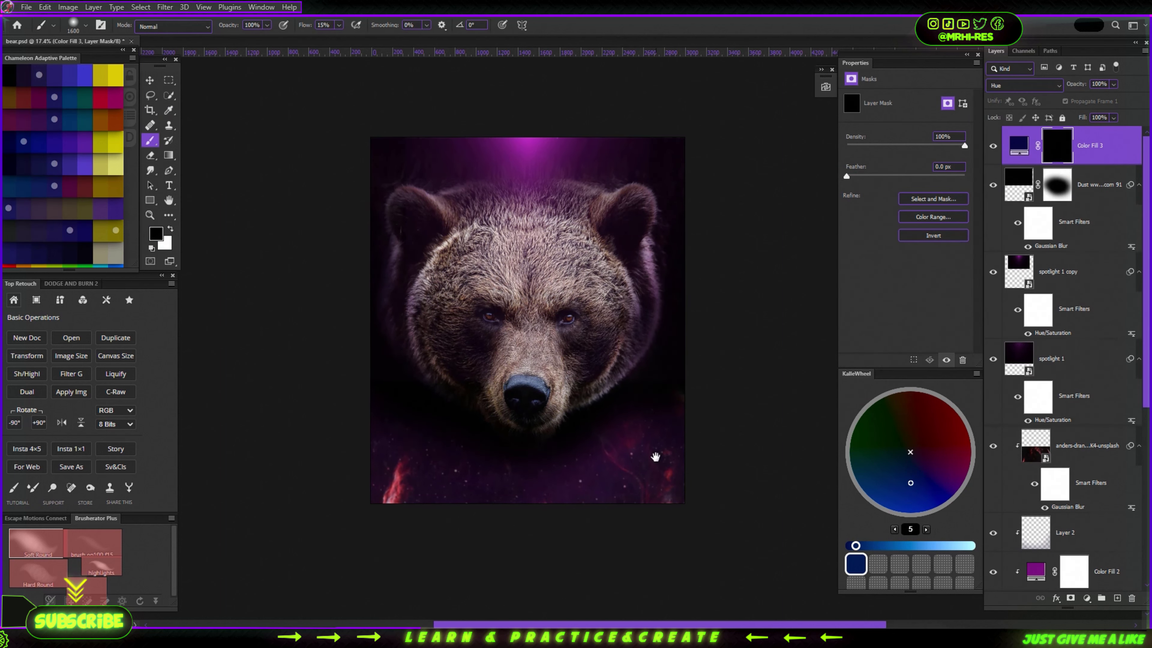
key(x)
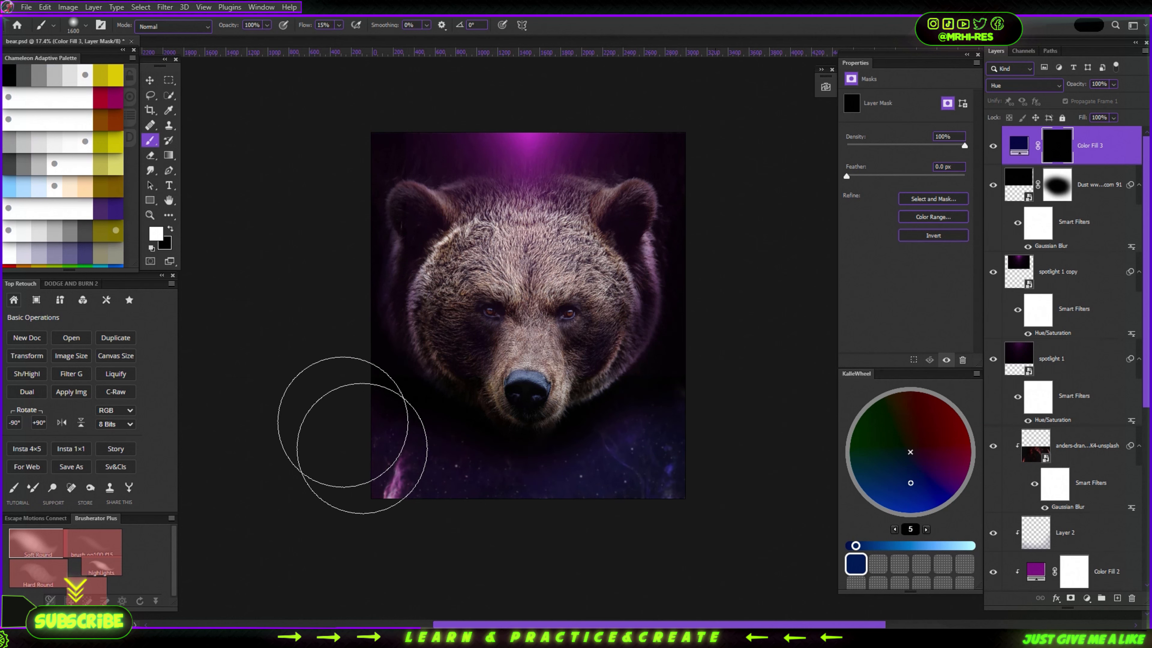
drag(539, 473, 516, 519)
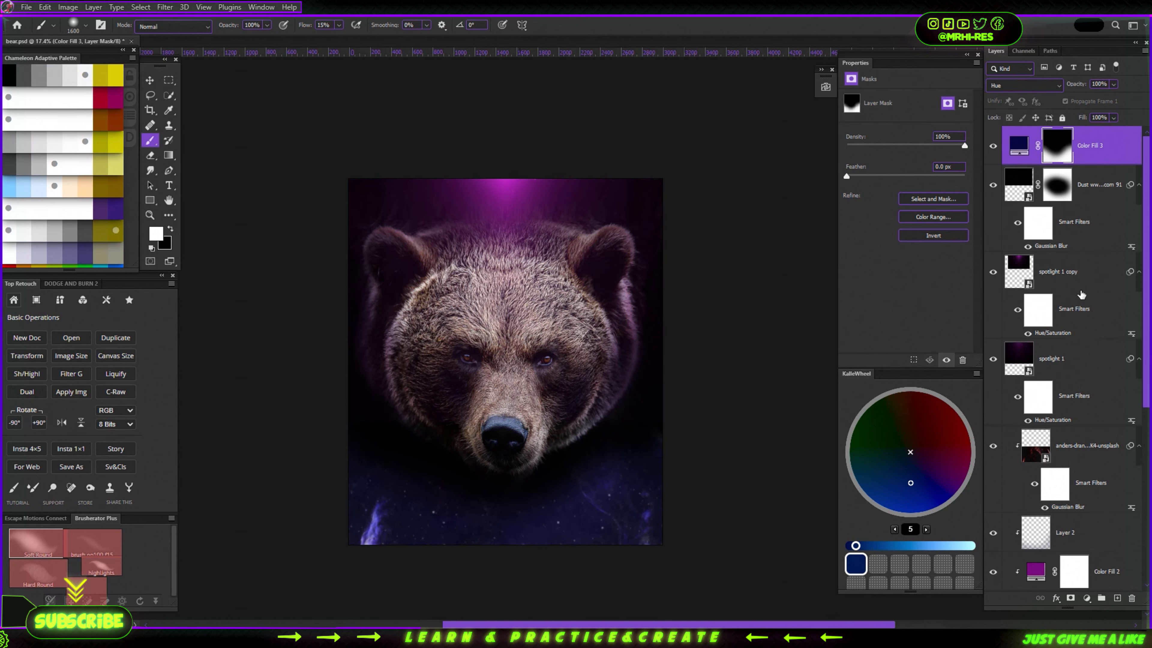
Add a second very dark blue fill layer set to Exclusion blending
click(1087, 600)
click(997, 395)
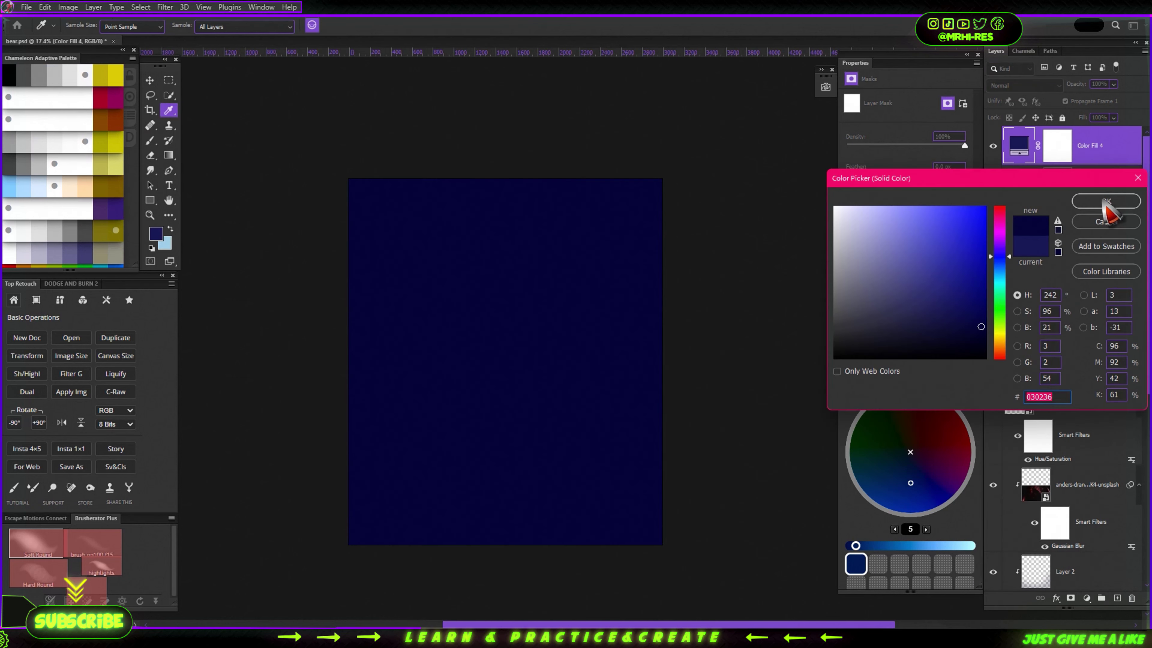
click(1097, 202)
click(1024, 85)
click(985, 341)
double_click(1019, 145)
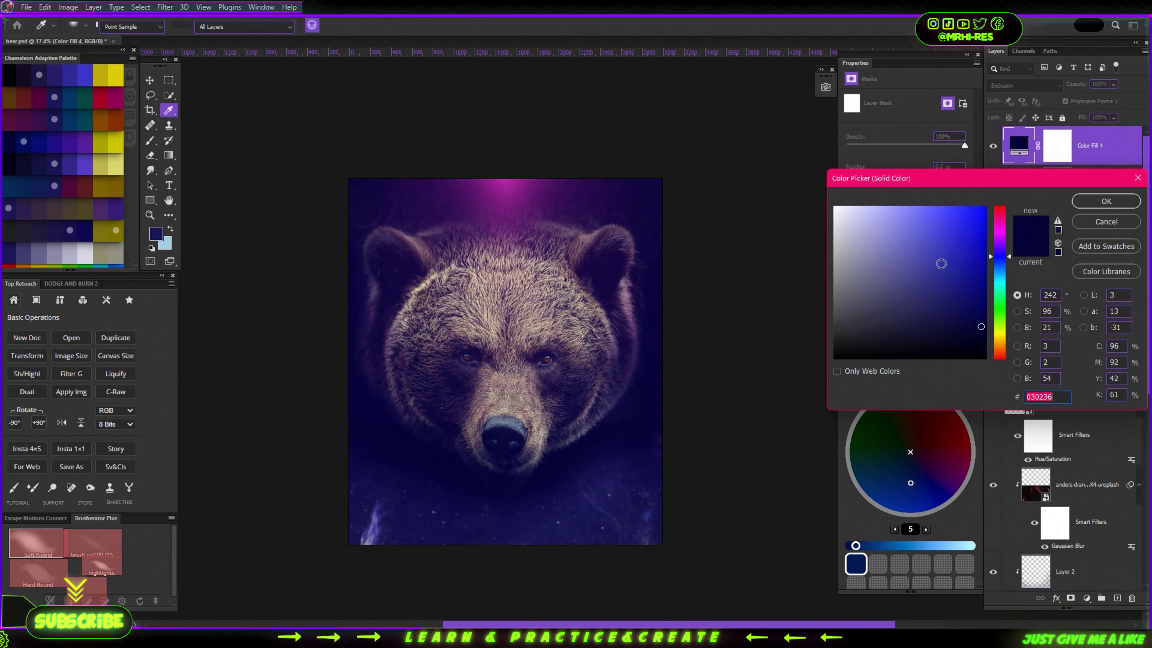
click(1106, 201)
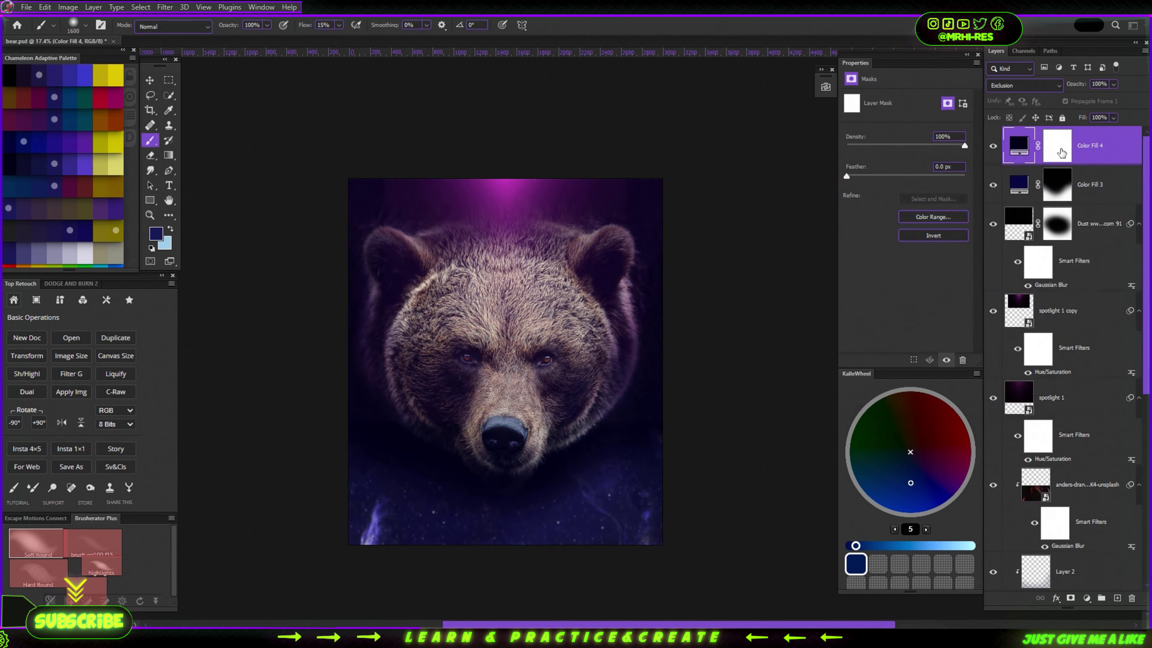
Mask the Exclusion fill away from the top of the head and face
key(x)
drag(629, 323, 605, 293)
scroll(605, 293, down, 2)
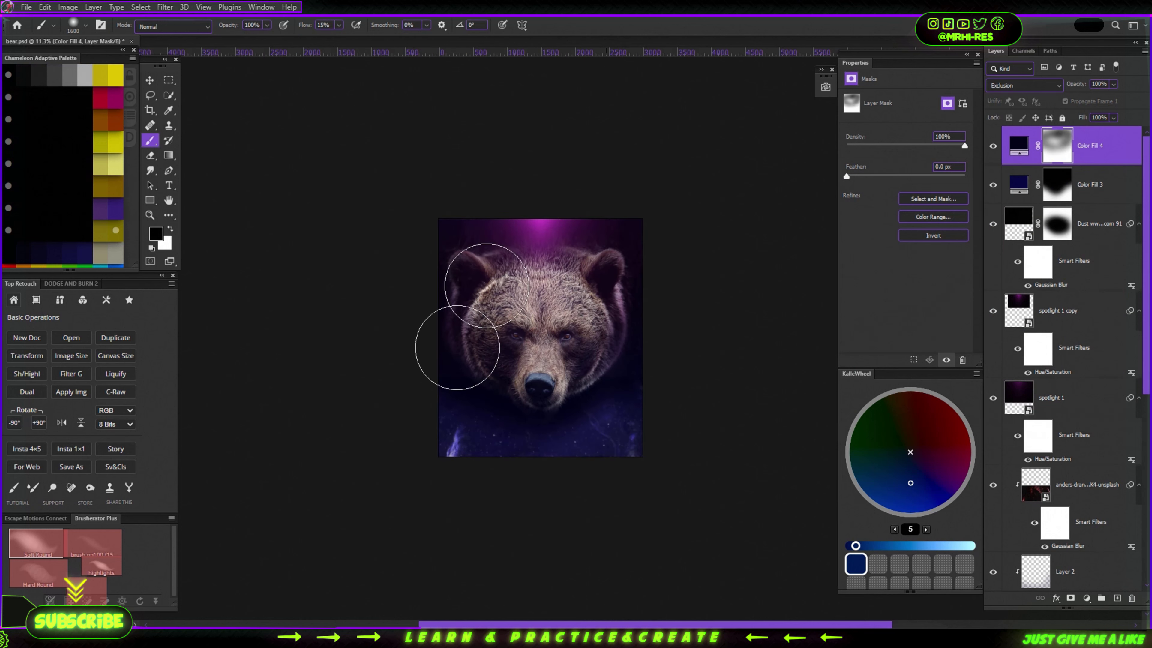
drag(541, 317, 422, 315)
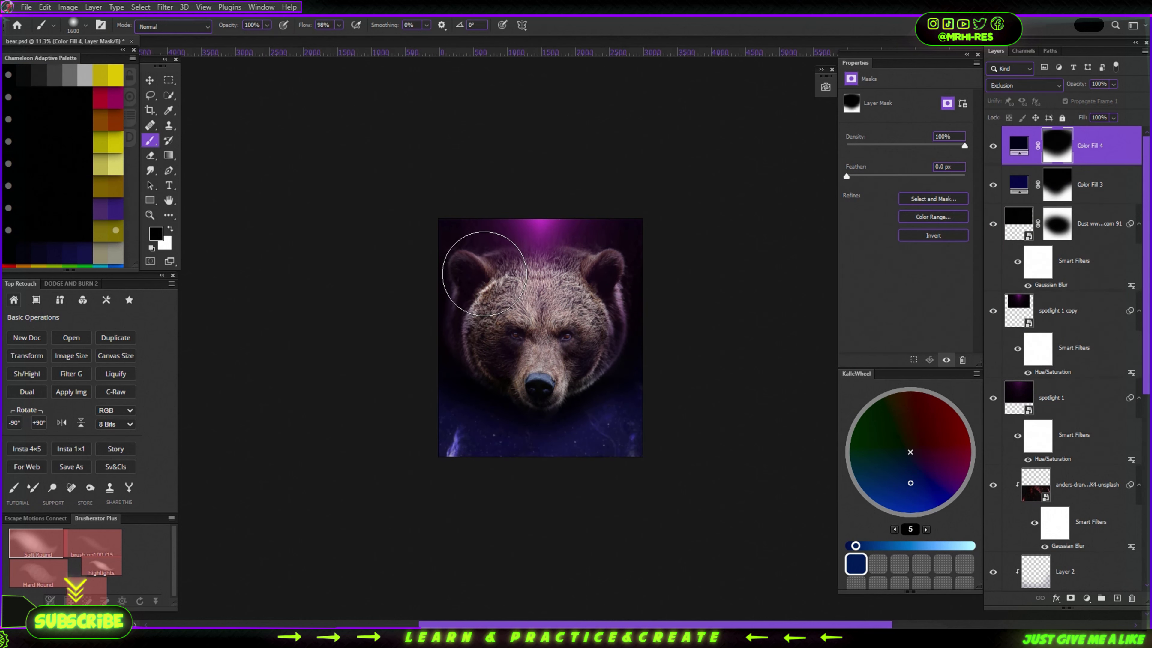
scroll(484, 273, up, 3)
scroll(522, 334, up, 3)
scroll(521, 334, down, 3)
click(1086, 598)
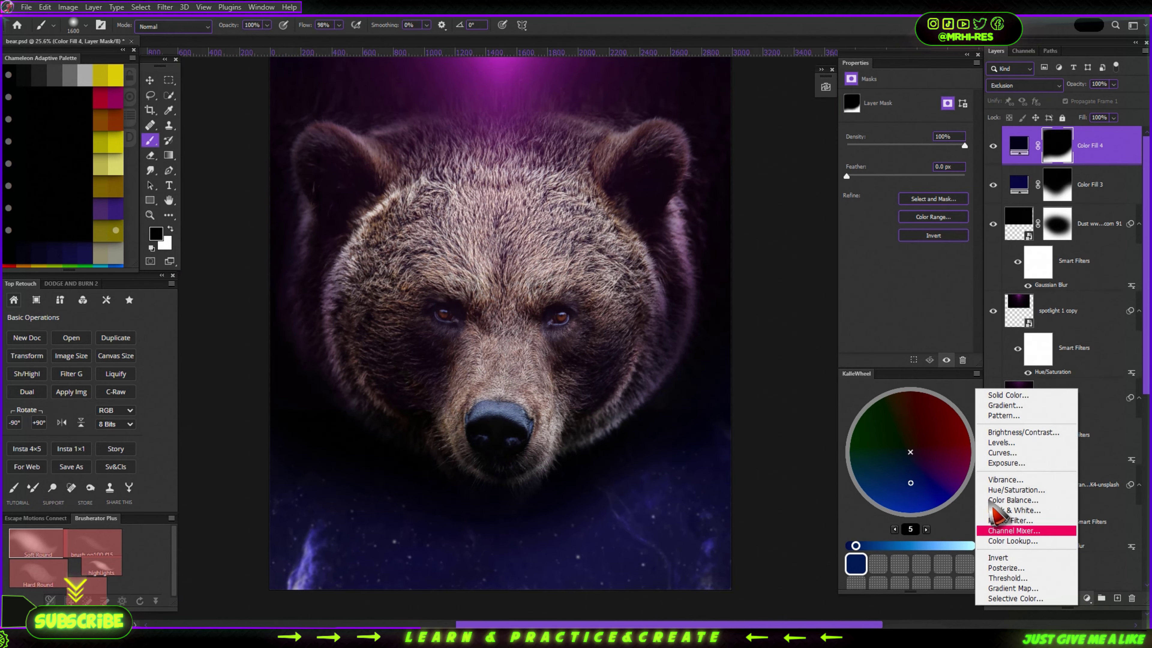
Add a Hue/Saturation layer colorized to Hue 263, Saturation 84, Lightness +16, mask inverted
click(1018, 489)
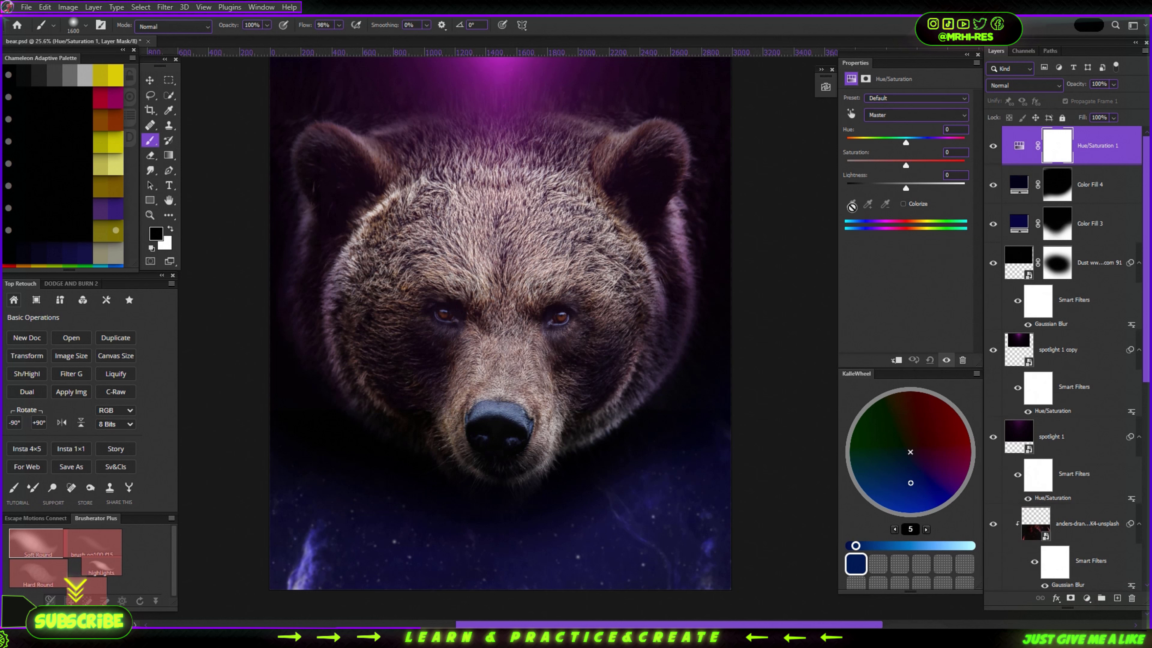
scroll(567, 327, down, 2)
drag(875, 164, 945, 165)
drag(846, 141, 929, 140)
drag(906, 187, 915, 188)
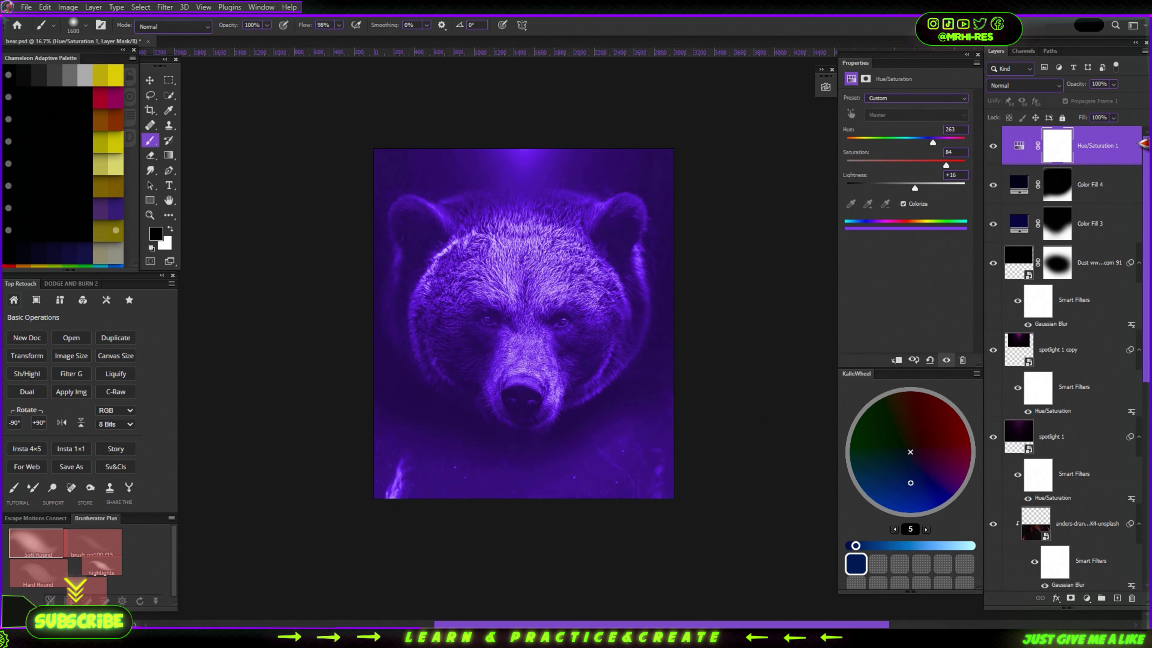
key(ctrl+i)
Restrict the violet layer to brighter underlying fur using Blend If, with a small white brush
scroll(541, 327, up, 1)
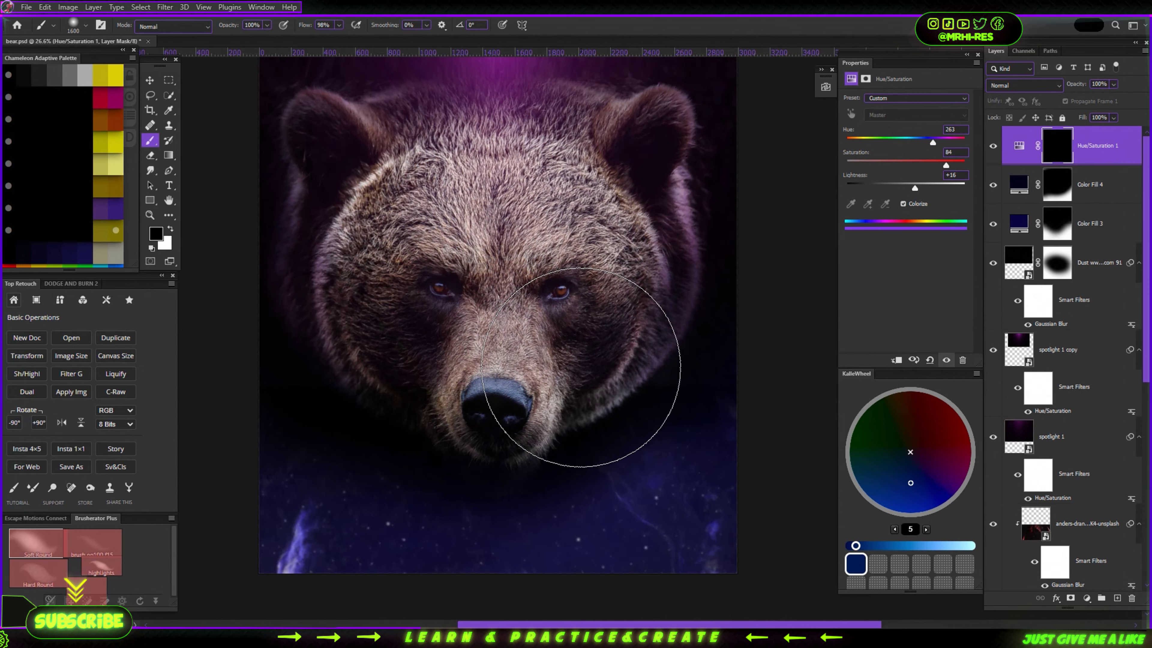
key(r)
drag(541, 326, 527, 257)
scroll(527, 257, up, 3)
scroll(620, 321, up, 2)
key(bracketleft)
key(bracketleft)
key(bracketleft)
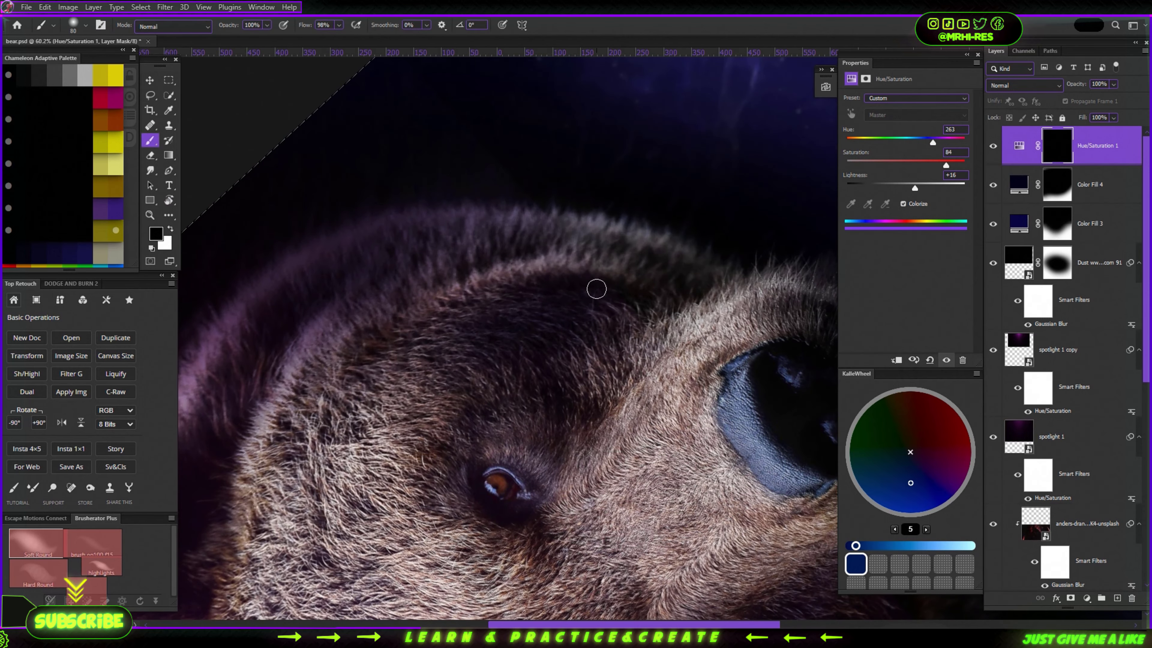
scroll(632, 300, down, 1)
key(x)
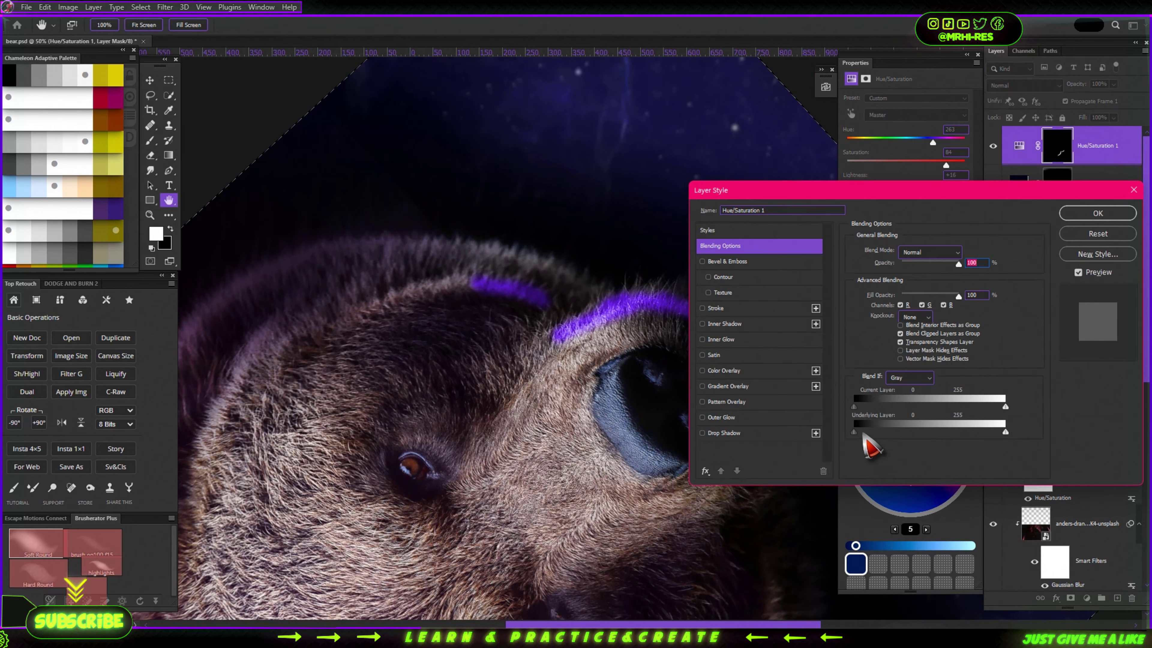
drag(1005, 432, 976, 432)
click(1097, 213)
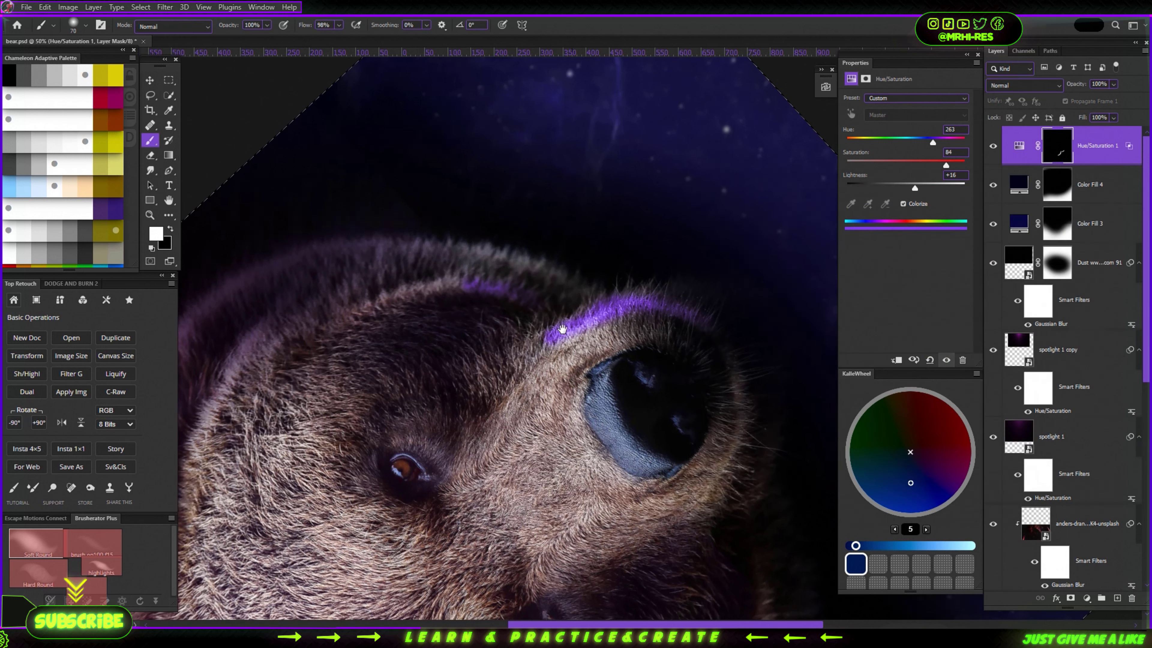
Paint violet rim glow along the fur above the snout and the bear's outline
drag(568, 272, 545, 338)
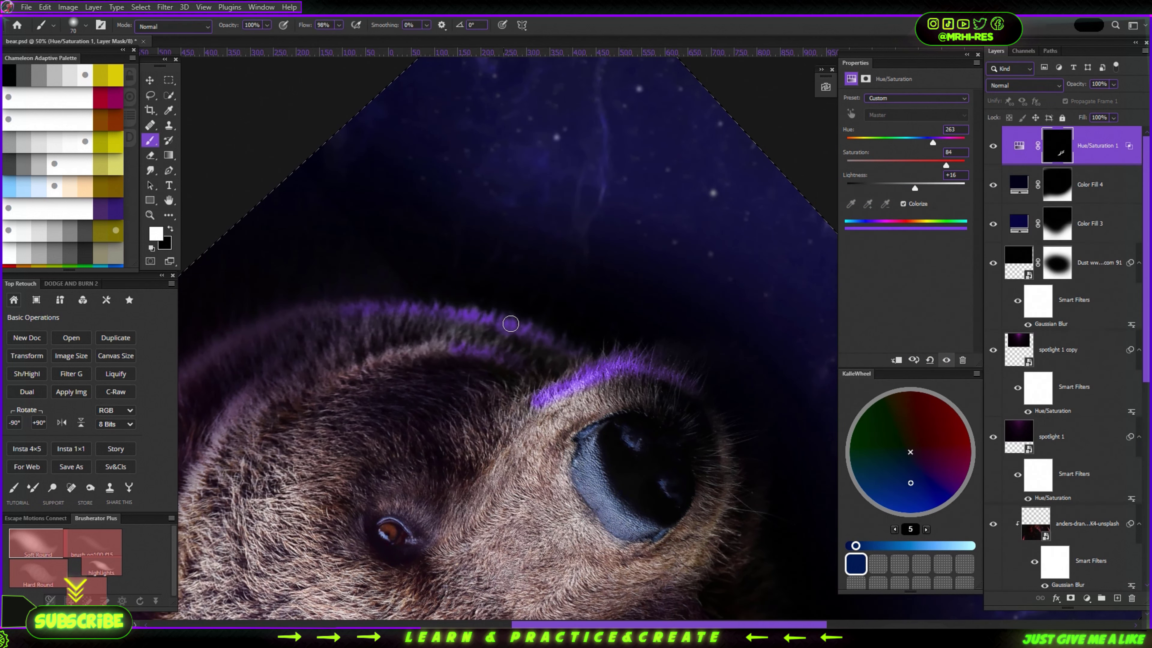
scroll(613, 385, down, 3)
scroll(614, 382, right, 5)
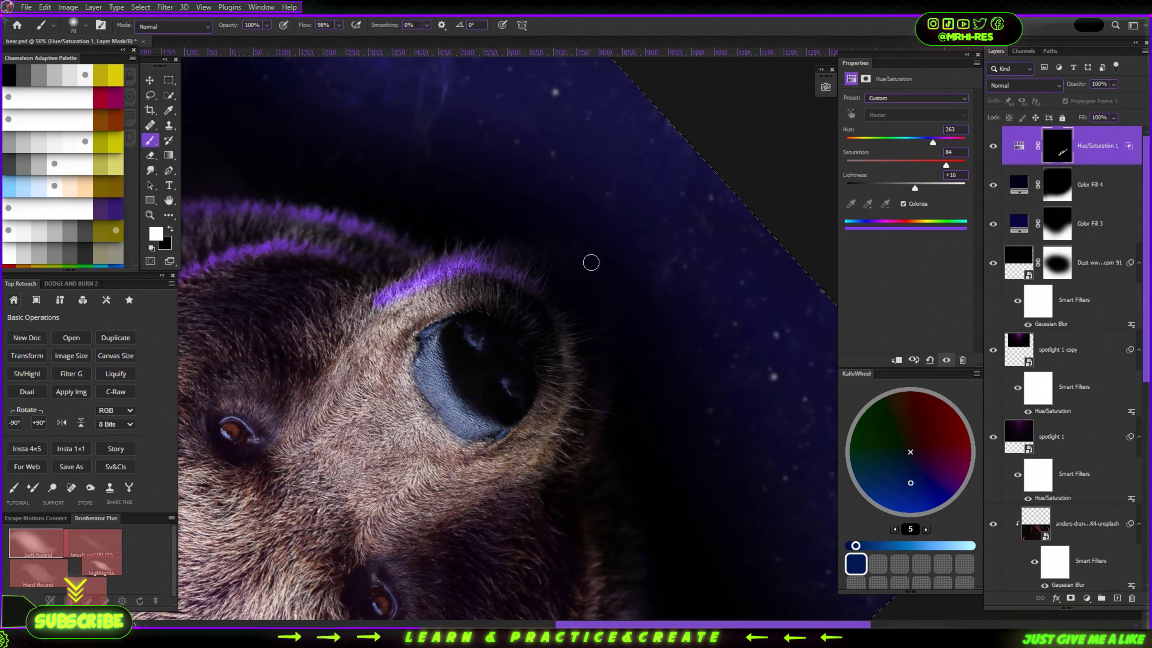
drag(607, 392, 566, 264)
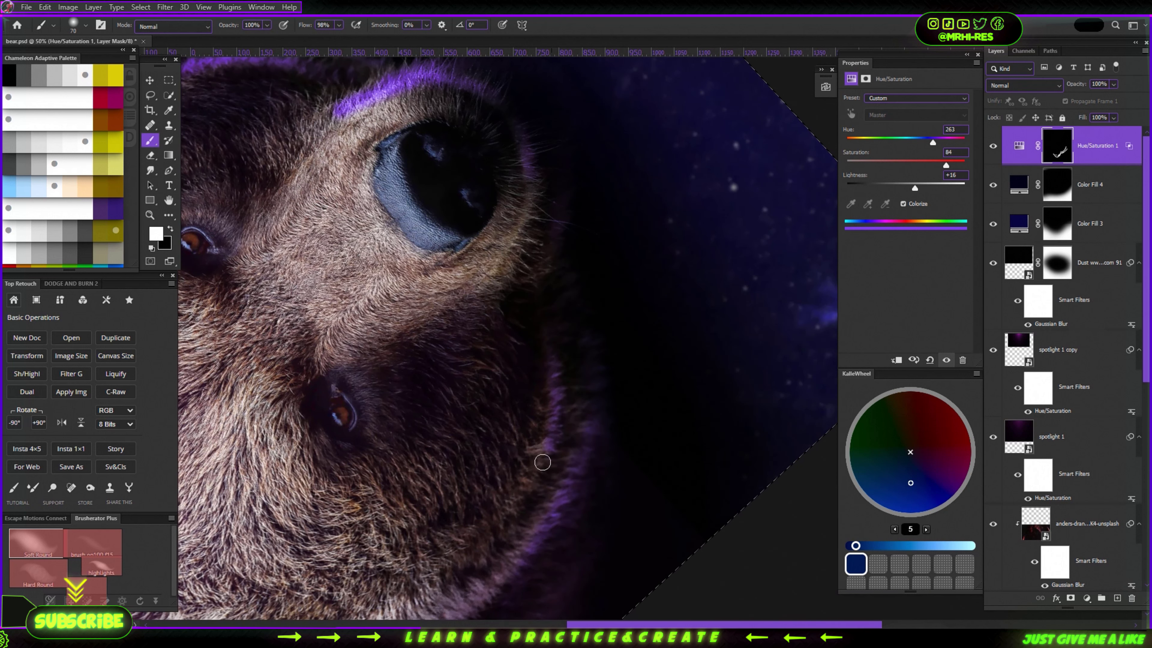
scroll(467, 298, up, 5)
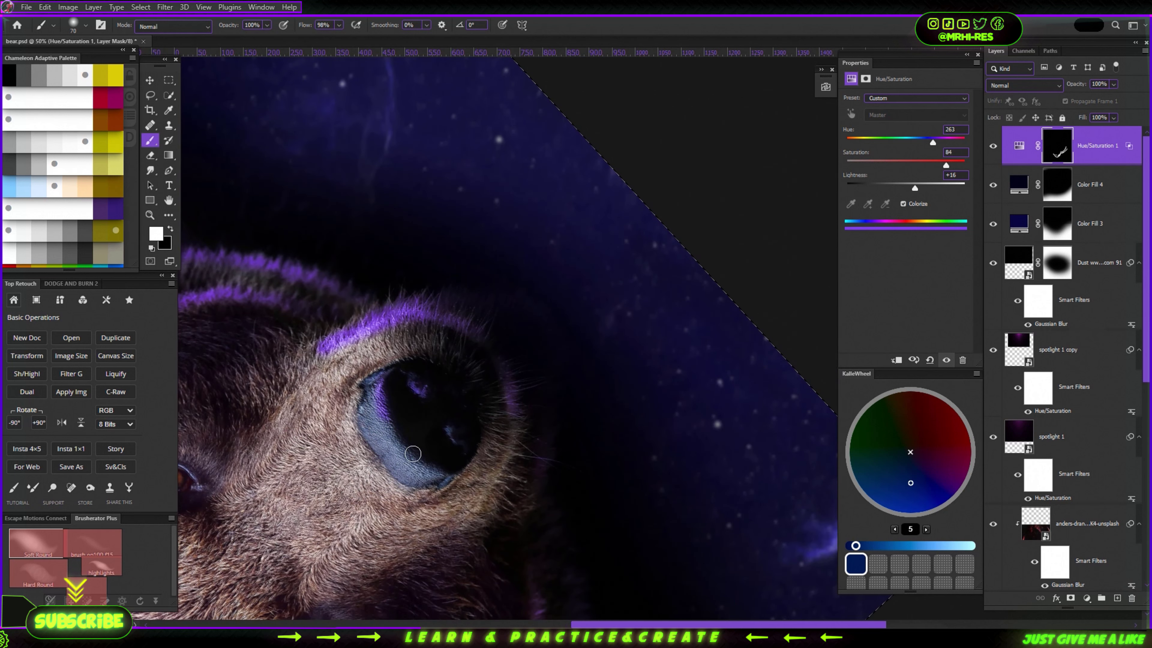
Reset the view rotation to upright and switch to painting in black
key(r)
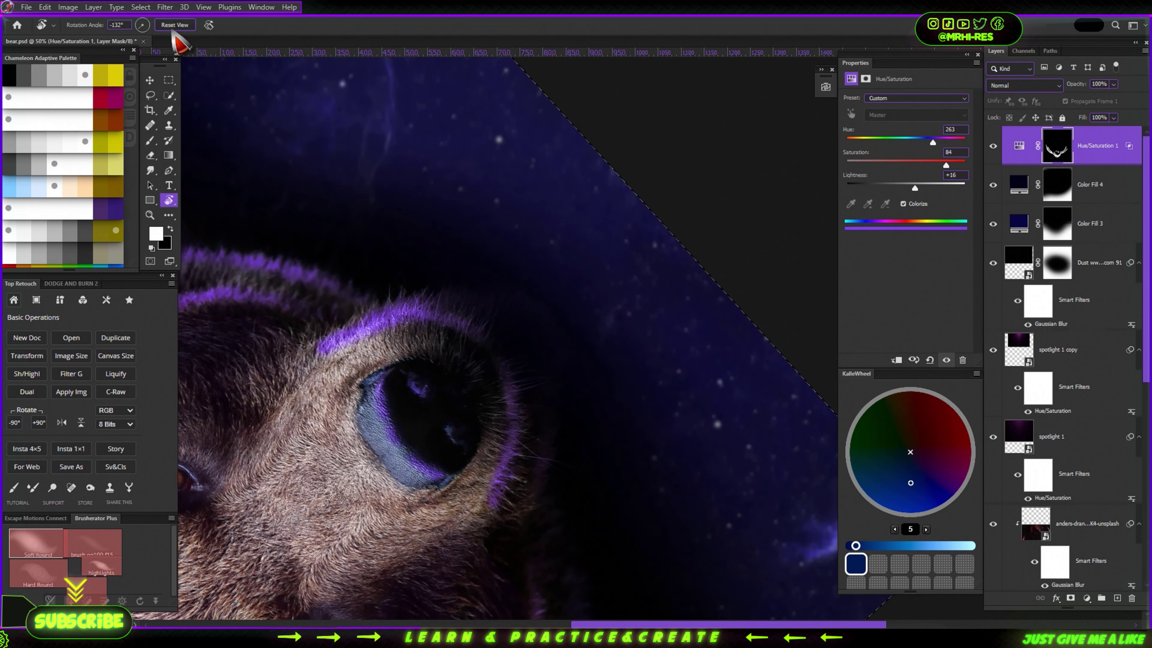
click(174, 25)
key(b)
scroll(381, 381, up, 4)
scroll(590, 472, down, 3)
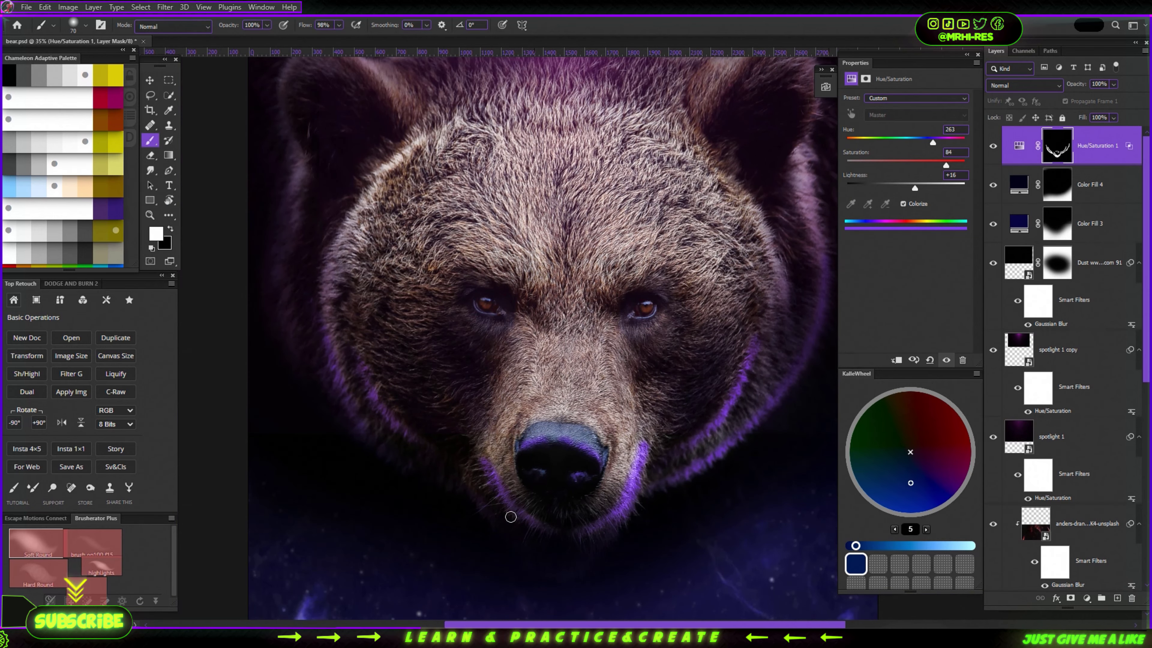
key(x)
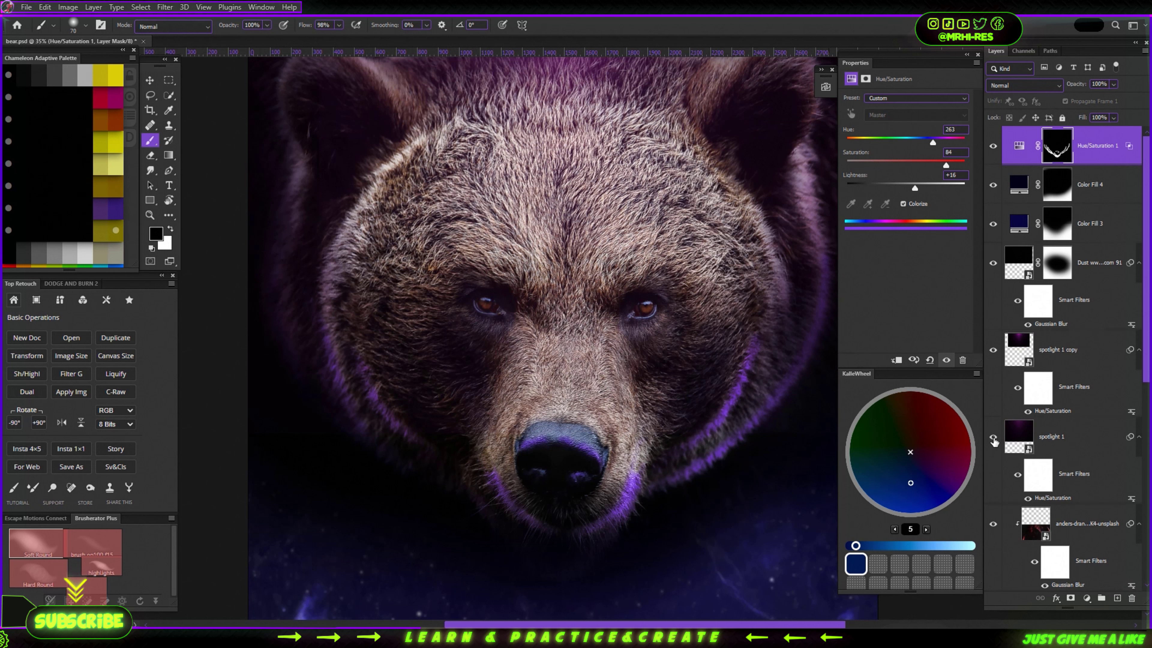
Mask out the lower part of the spotlight 1 layer
click(1052, 437)
click(1070, 598)
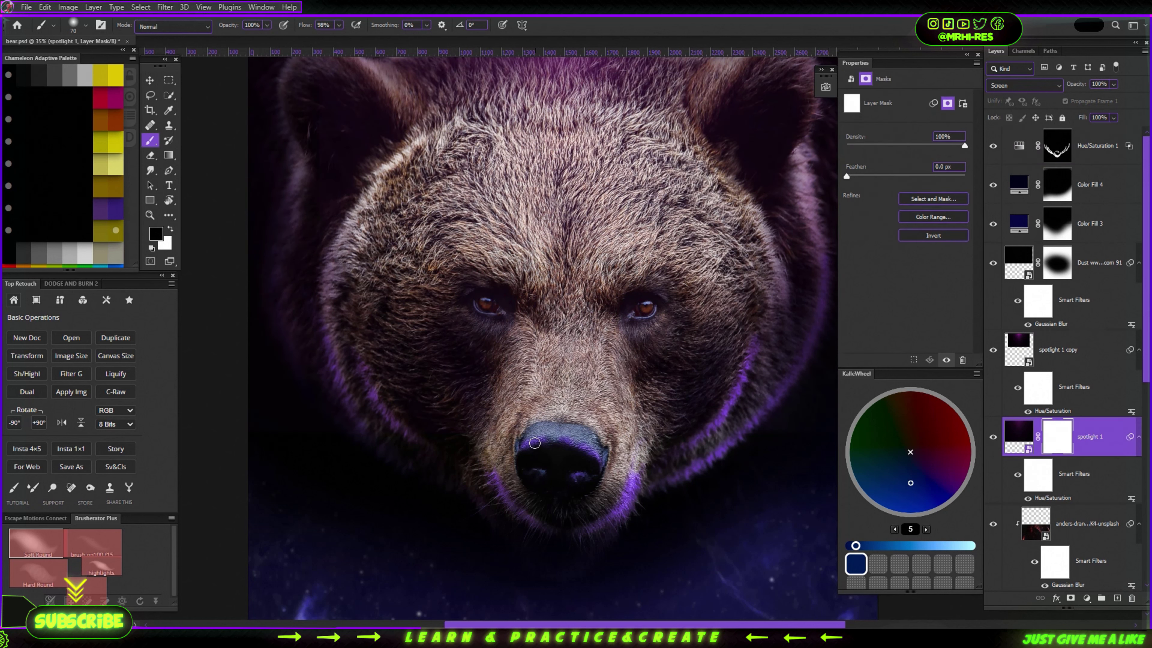
drag(521, 423, 669, 386)
scroll(411, 437, down, 1)
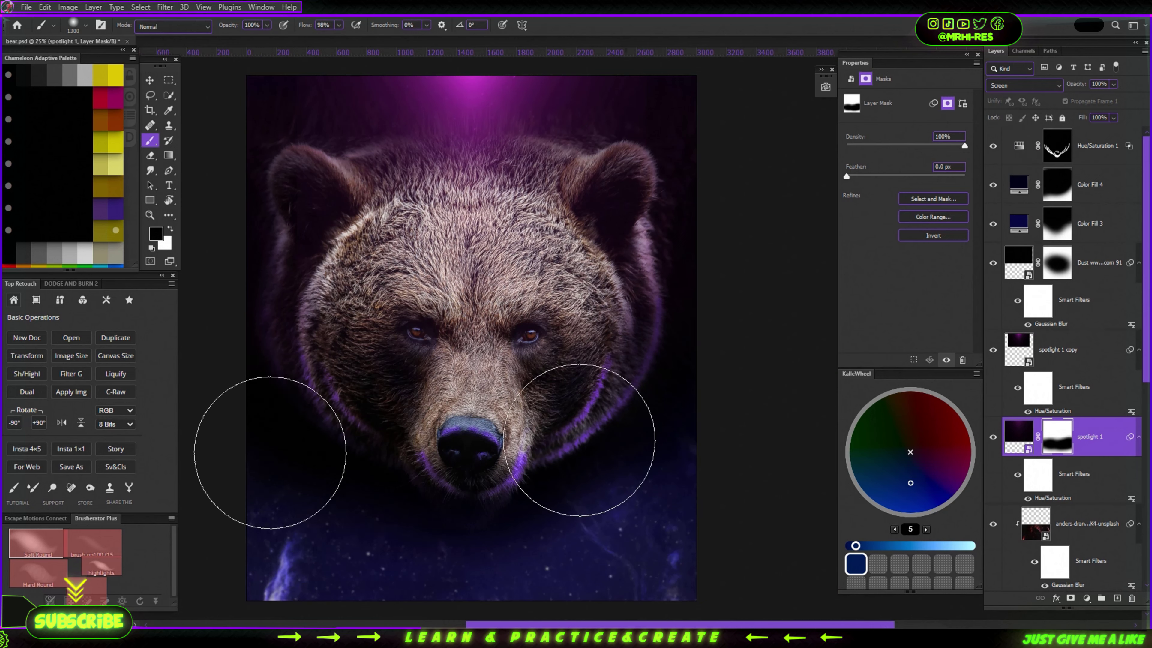
scroll(529, 450, down, 1)
scroll(529, 451, up, 1)
Add an Exposure adjustment layer above Hue/Saturation 1, raising exposure to +2.27
click(1058, 149)
click(1086, 598)
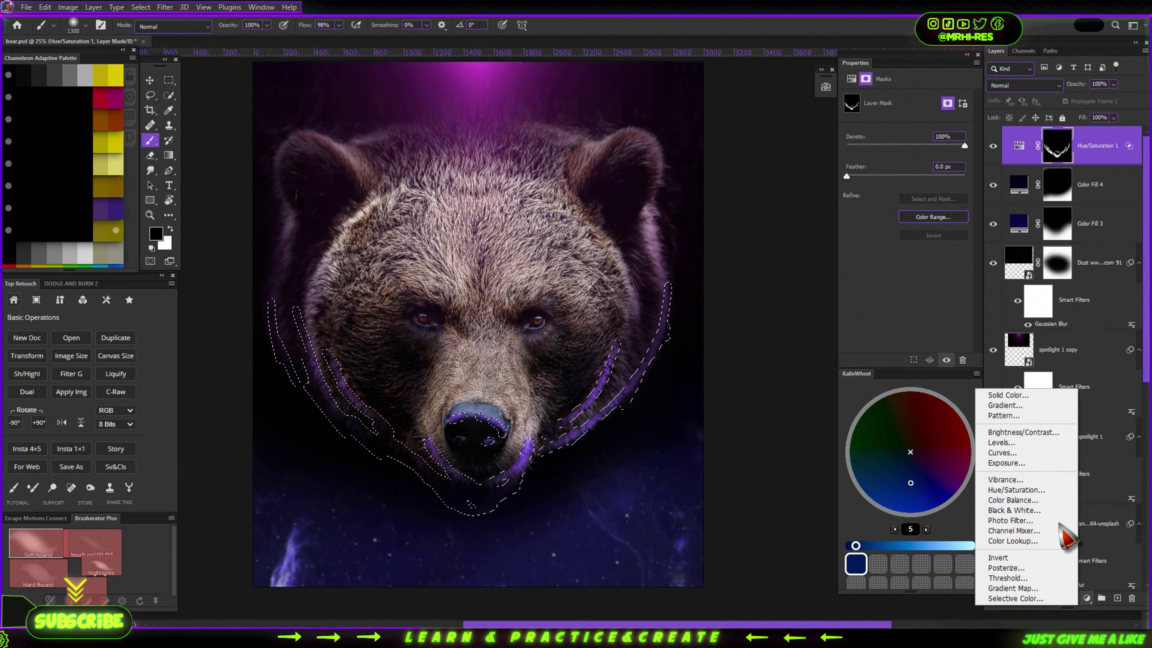
click(1030, 456)
drag(918, 132, 920, 133)
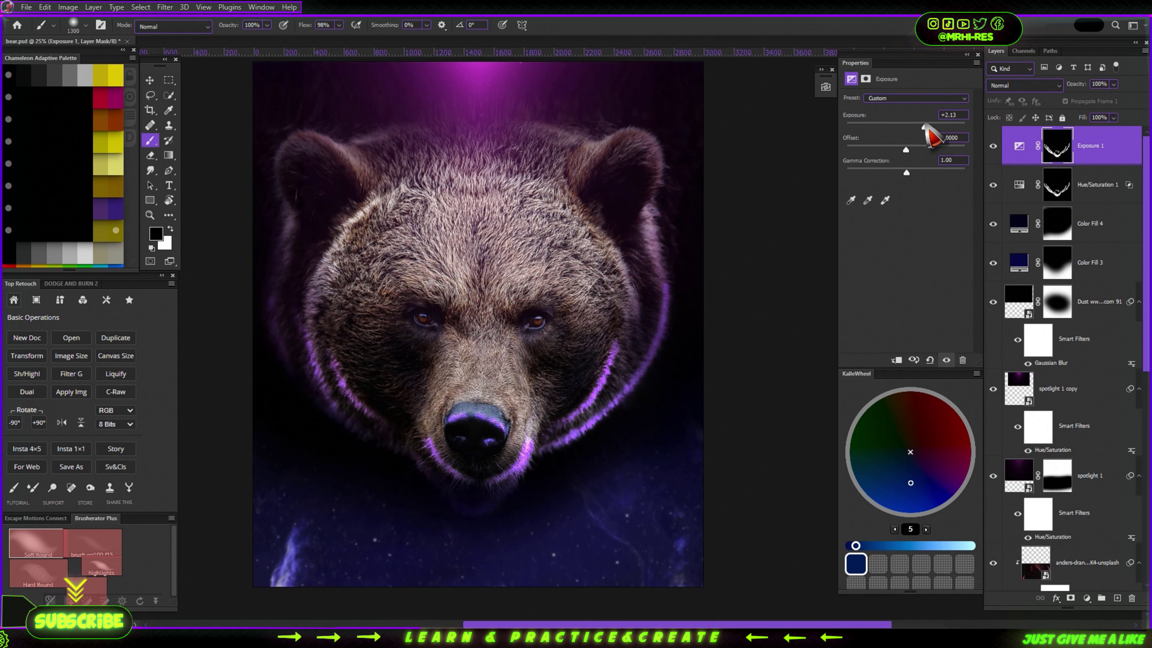
Shift the rim glow hue slightly bluer, feather its mask, and lower the glow layers' opacity
double_click(1106, 185)
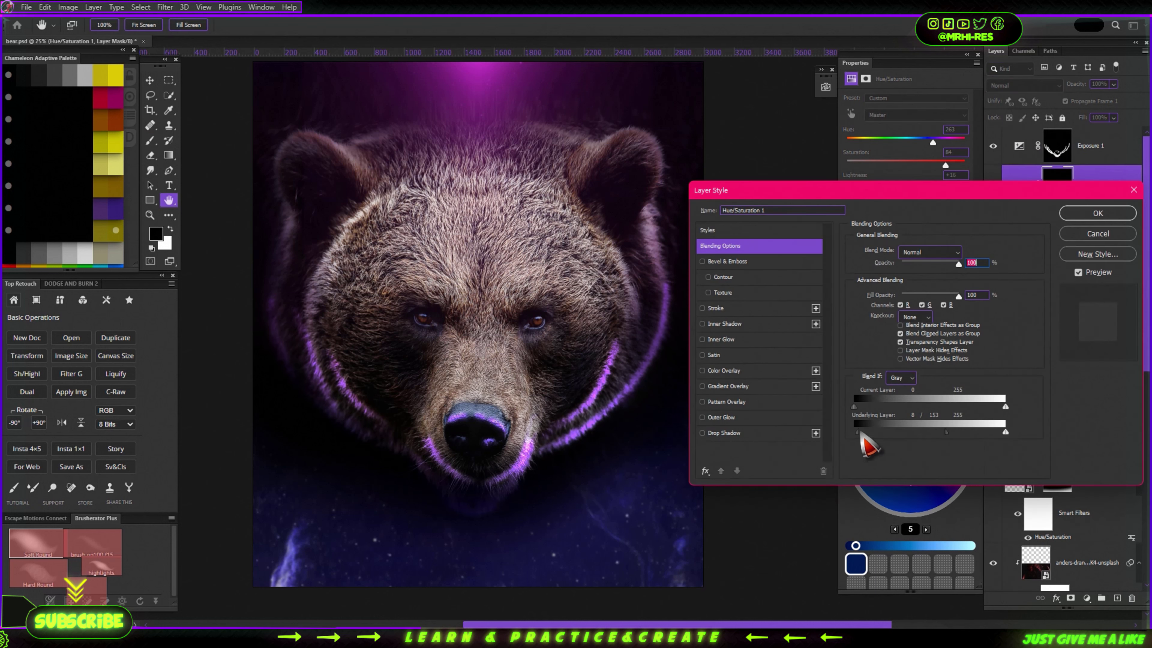
key(Escape)
mouse_move(932, 143)
mouse_down()
mouse_move(938, 177)
mouse_move(916, 186)
mouse_up()
click(867, 80)
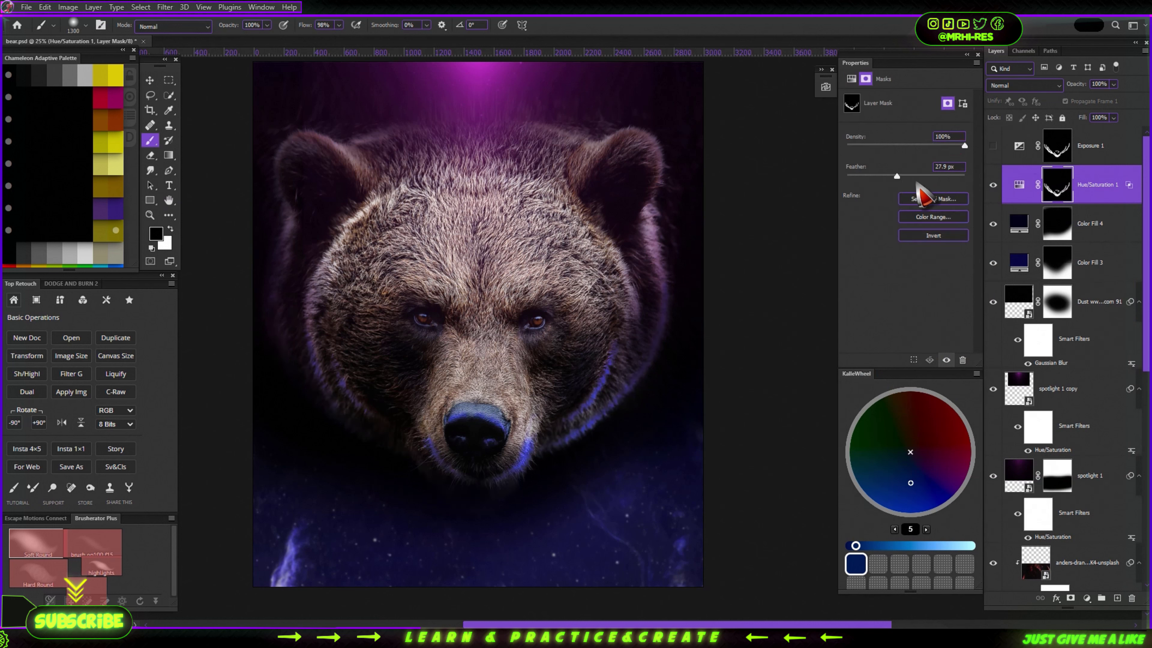
click(1055, 154)
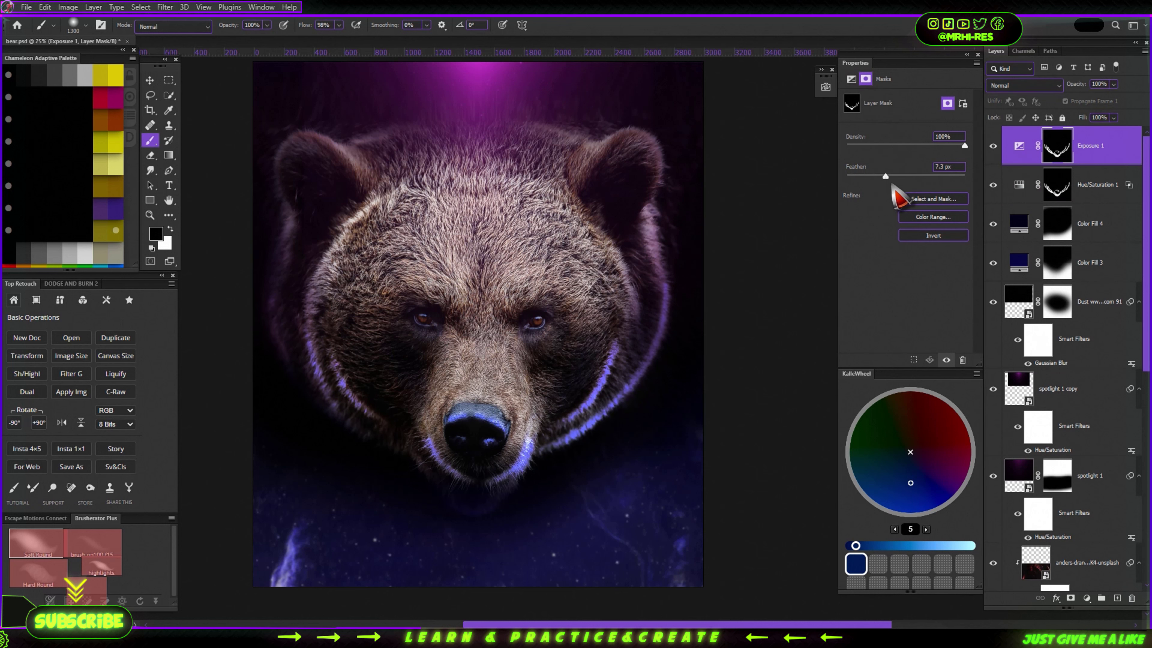
shift+click(1098, 185)
drag(1101, 85, 1079, 87)
Add a Hue/Saturation layer colorized magenta at Hue 305, with its mask inverted
scroll(771, 278, down, 3)
click(1110, 150)
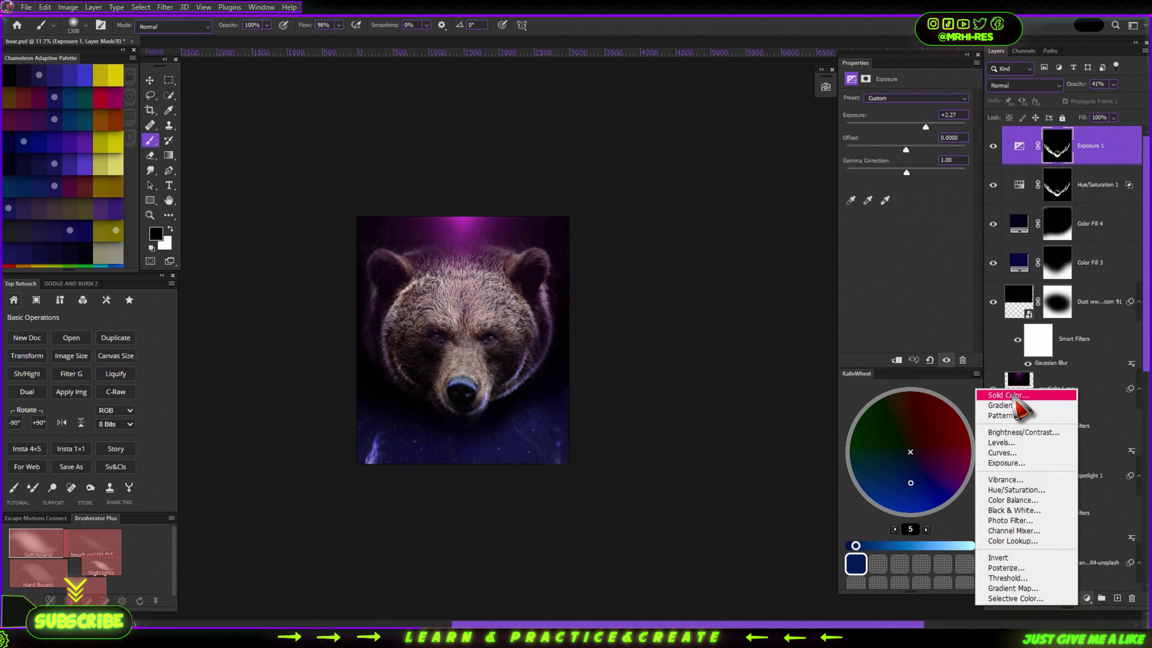
right_click(975, 388)
key(Escape)
key(ctrl+u)
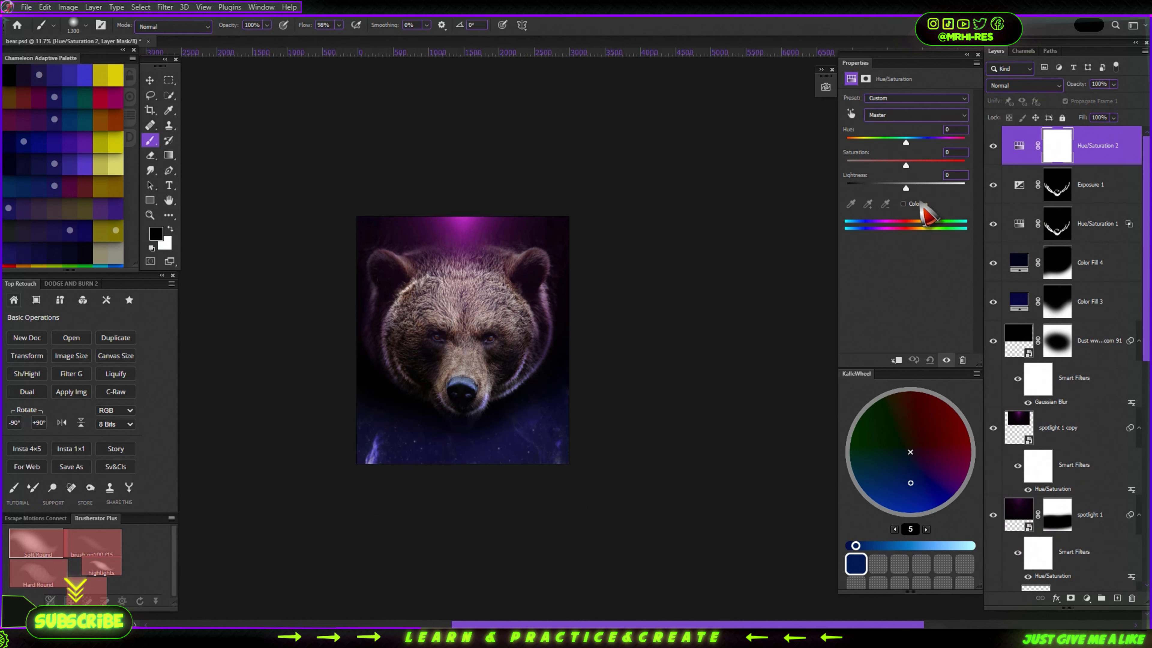
click(903, 204)
click(945, 141)
drag(905, 188, 896, 187)
key(ctrl+i)
Raise the magenta tint's lightness to +34
scroll(527, 252, up, 5)
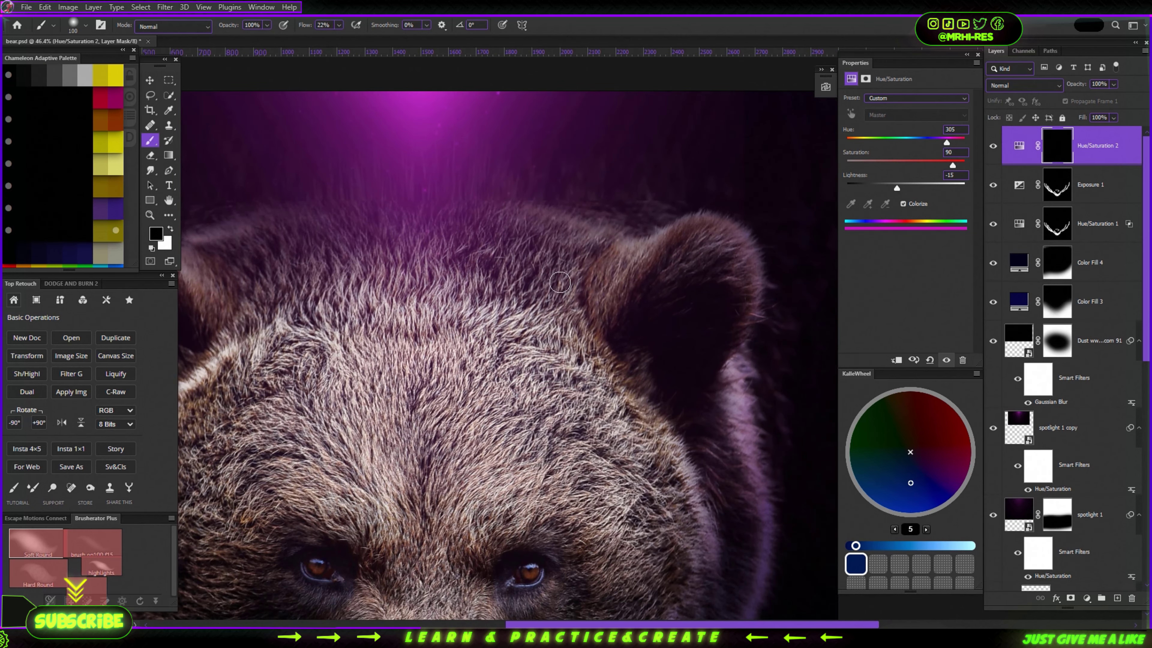
scroll(559, 282, right, 2)
key(x)
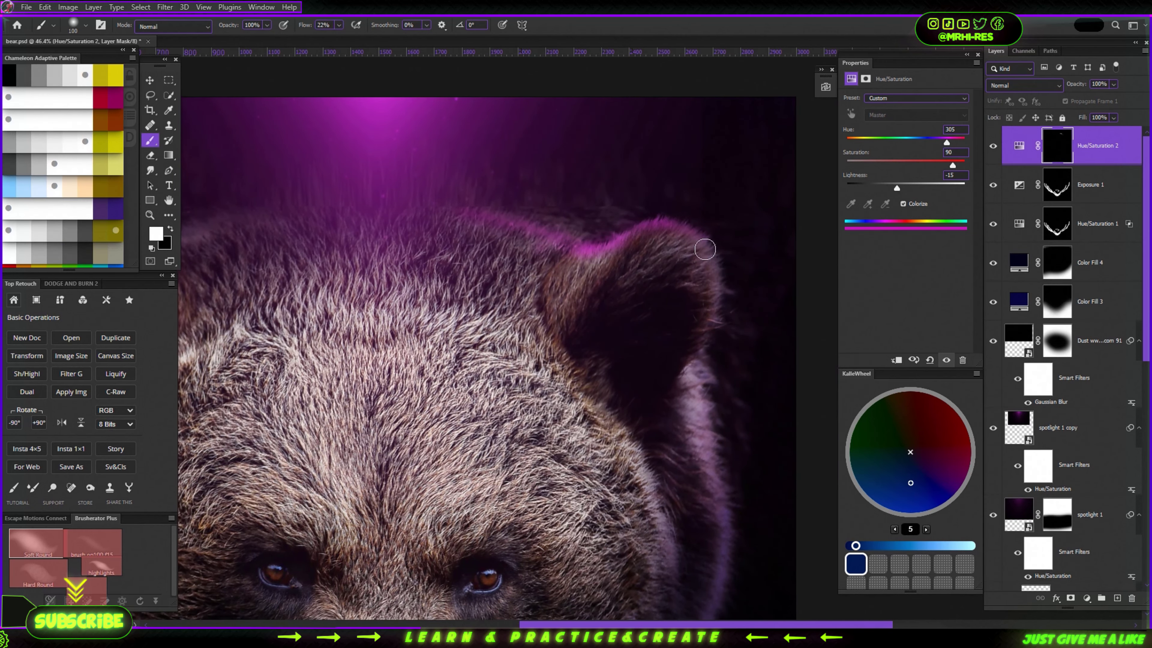
scroll(381, 191, left, 5)
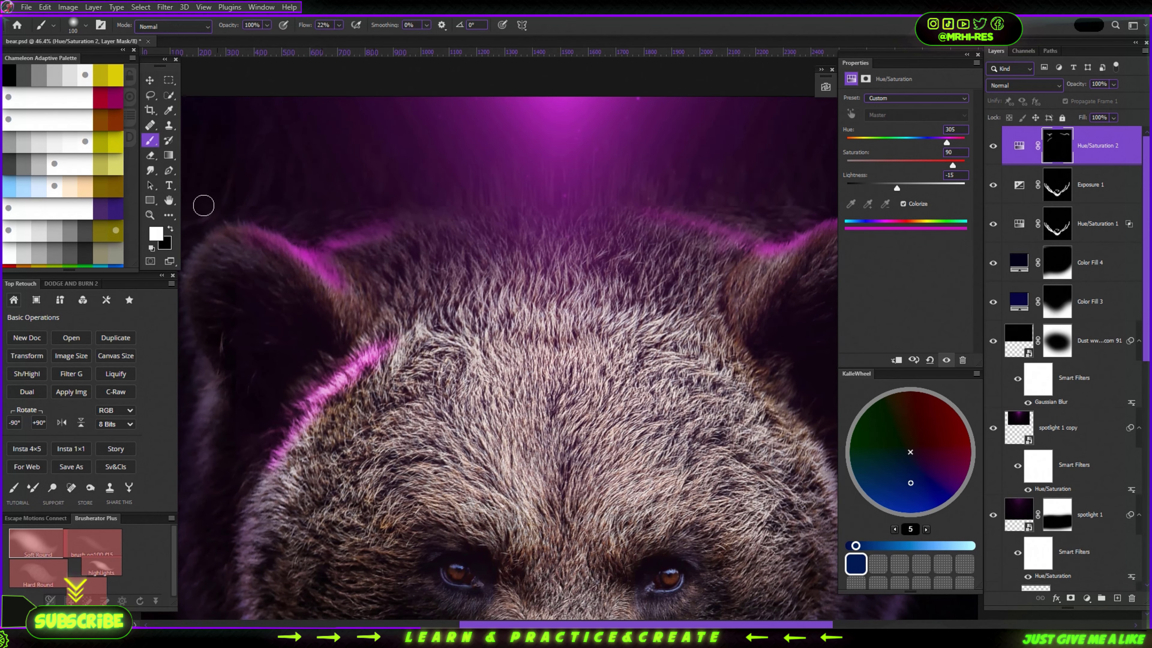
scroll(203, 205, down, 2)
drag(896, 187, 927, 189)
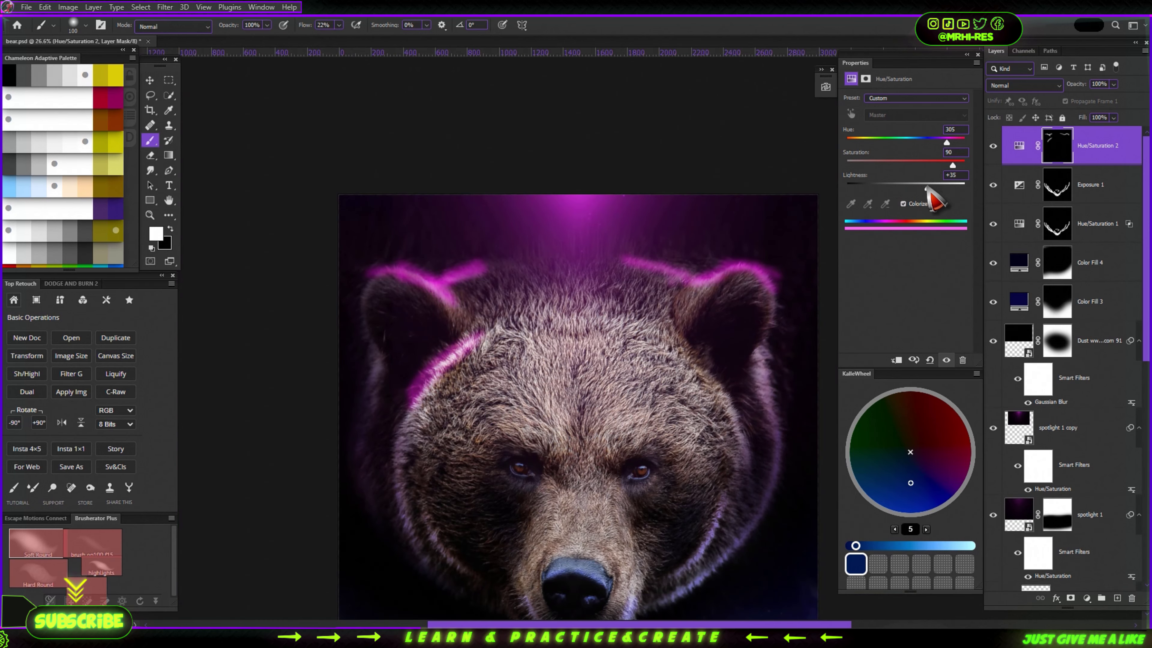
scroll(422, 360, up, 1)
Paint the magenta glow along the bear's right edge, then tone it down with black
key(x)
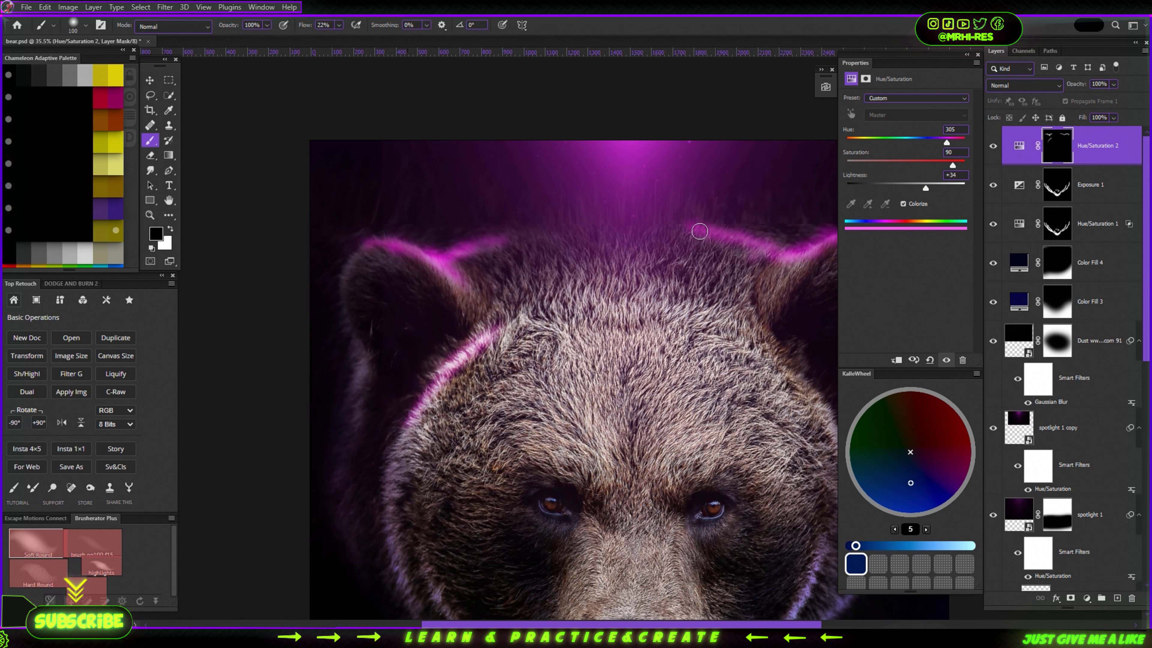
scroll(700, 231, right, 3)
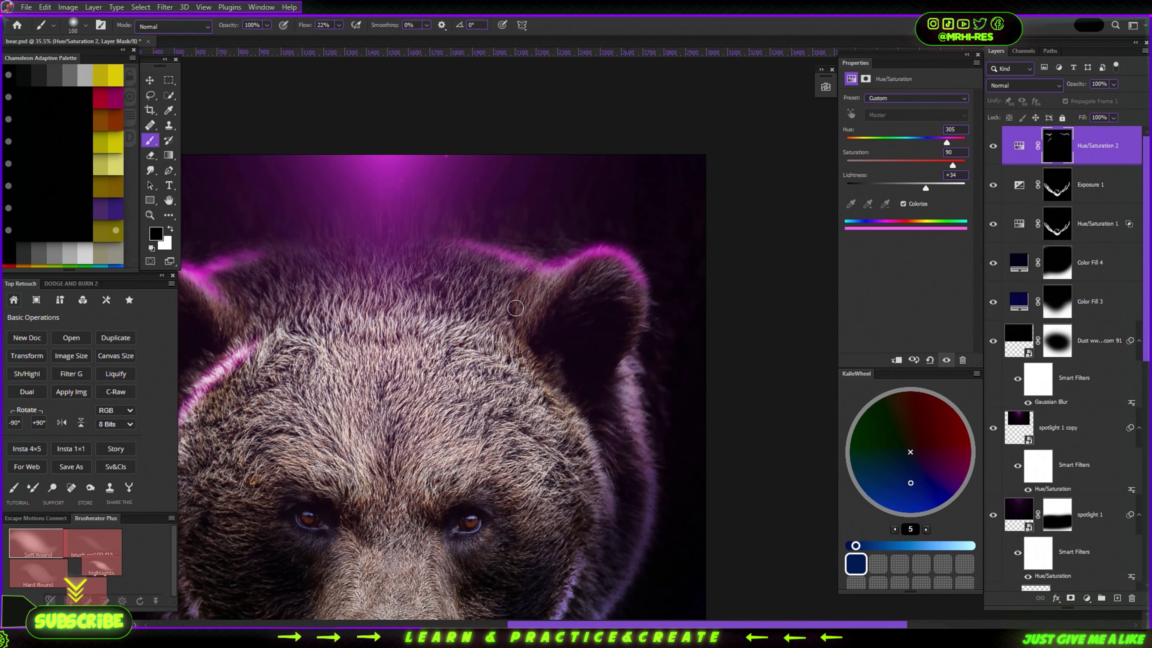
key(x)
drag(632, 385, 647, 444)
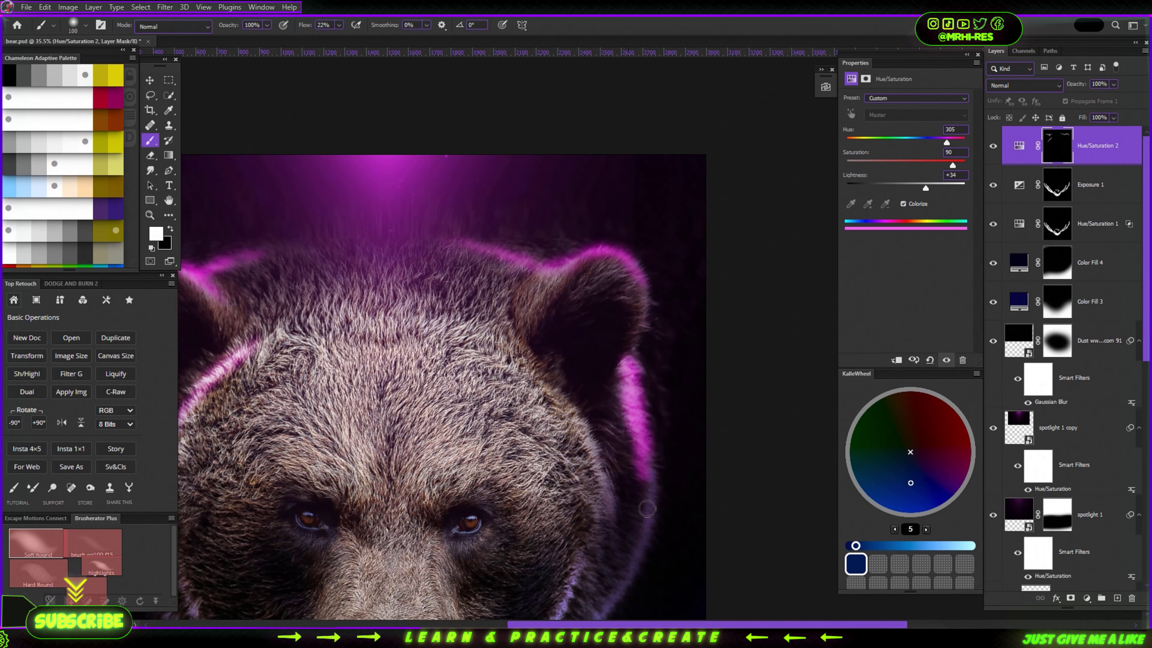
key(x)
key(bracketright)
key(bracketright)
key(bracketright)
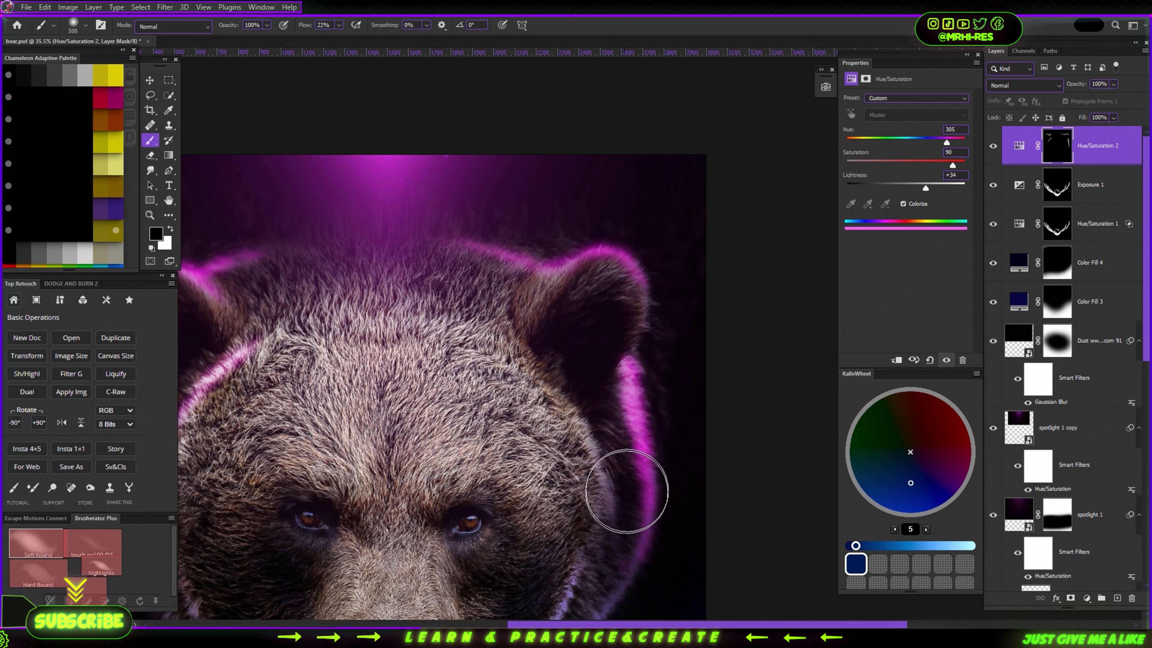
drag(626, 491, 603, 449)
Add an empty Layer 3 on top of the stack
scroll(603, 449, left, 3)
scroll(603, 449, down, 2)
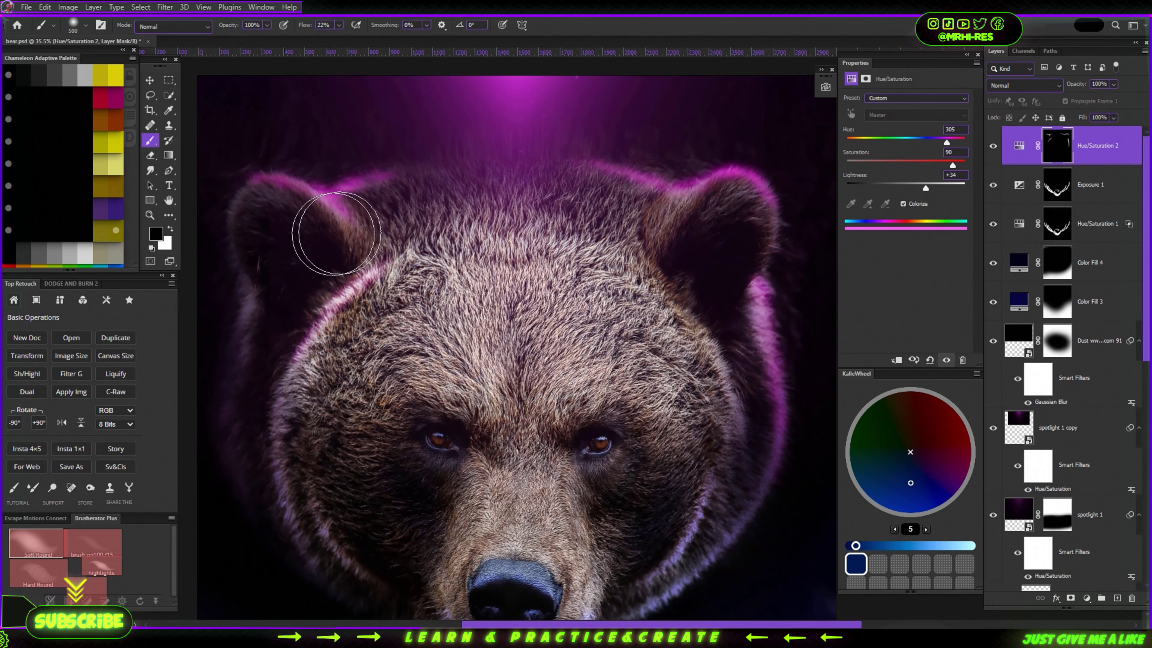
scroll(810, 382, down, 3)
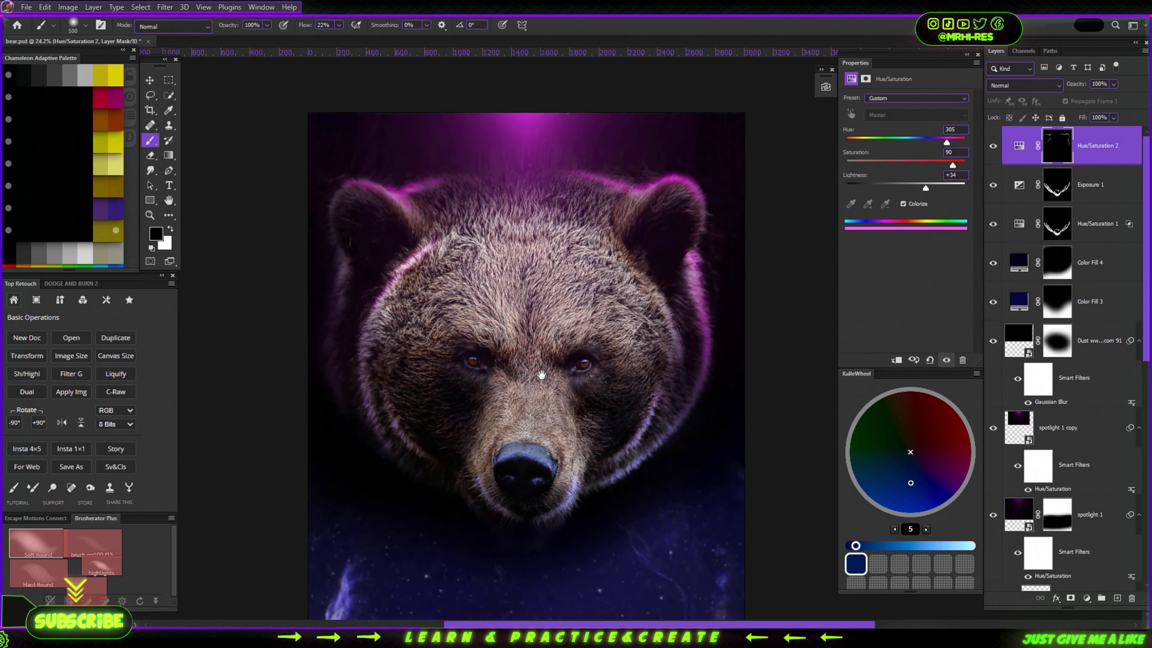
click(1116, 598)
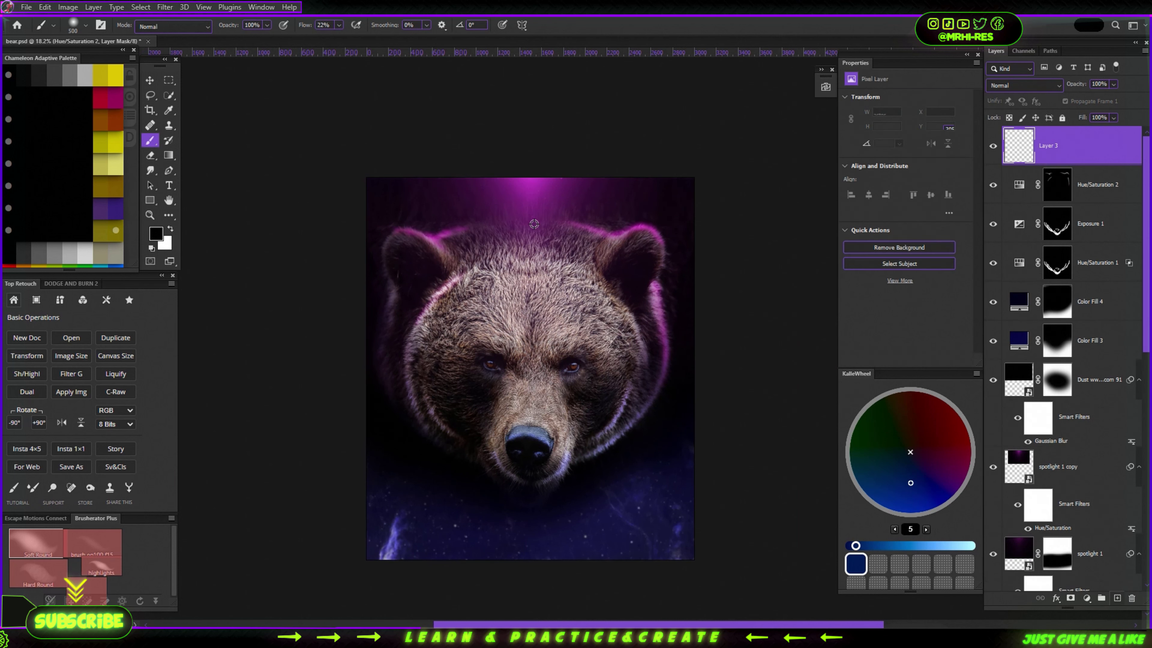
Sample magenta from the image and paint it over the top of the bear with a large brush
alt+click(534, 188)
scroll(517, 193, up, 2)
scroll(527, 232, down, 4)
key(bracketright)
key(bracketright)
key(bracketright)
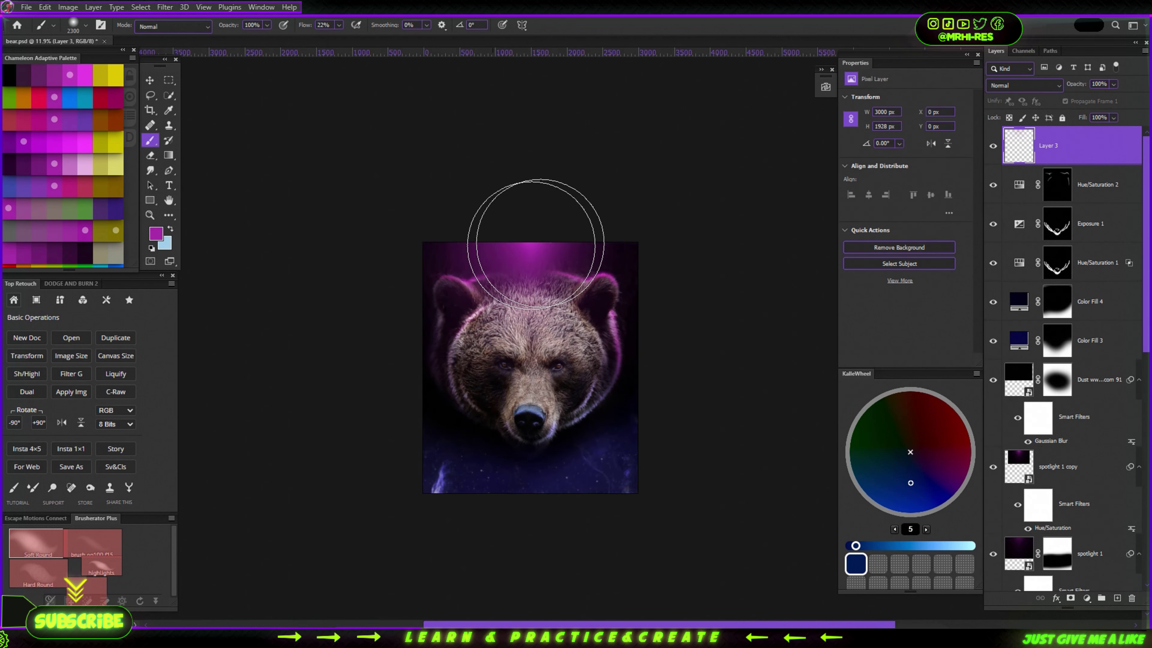
drag(535, 244, 527, 231)
Set Layer 3 to Screen blending and add a layer mask to it
click(1011, 85)
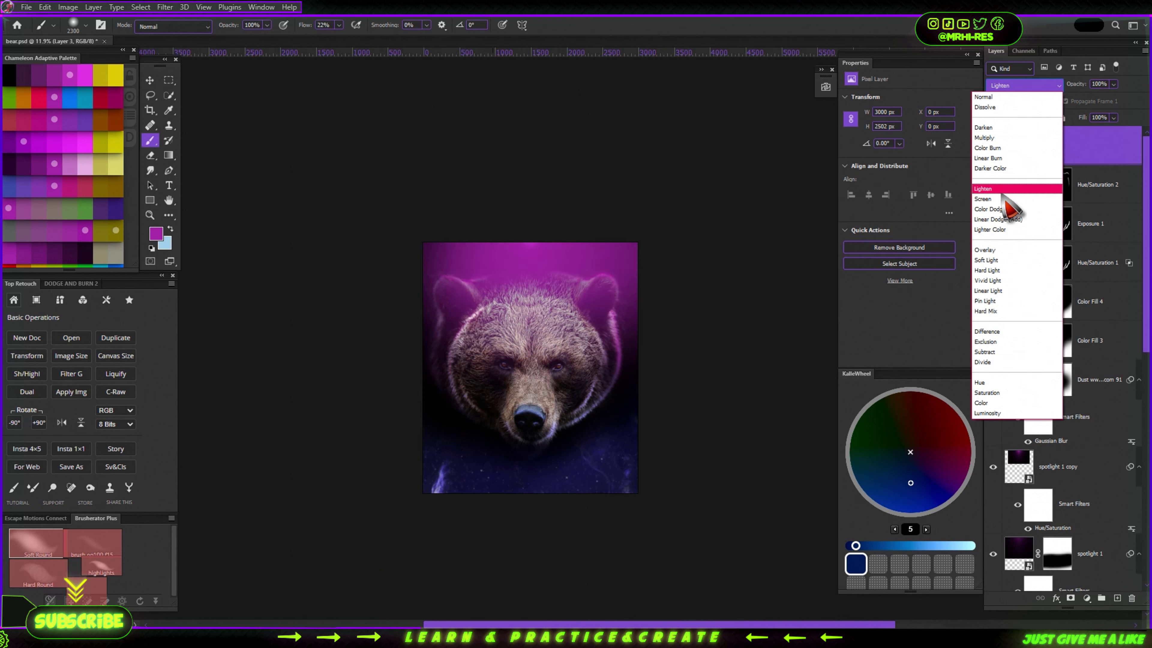
click(1006, 200)
right_click(1021, 136)
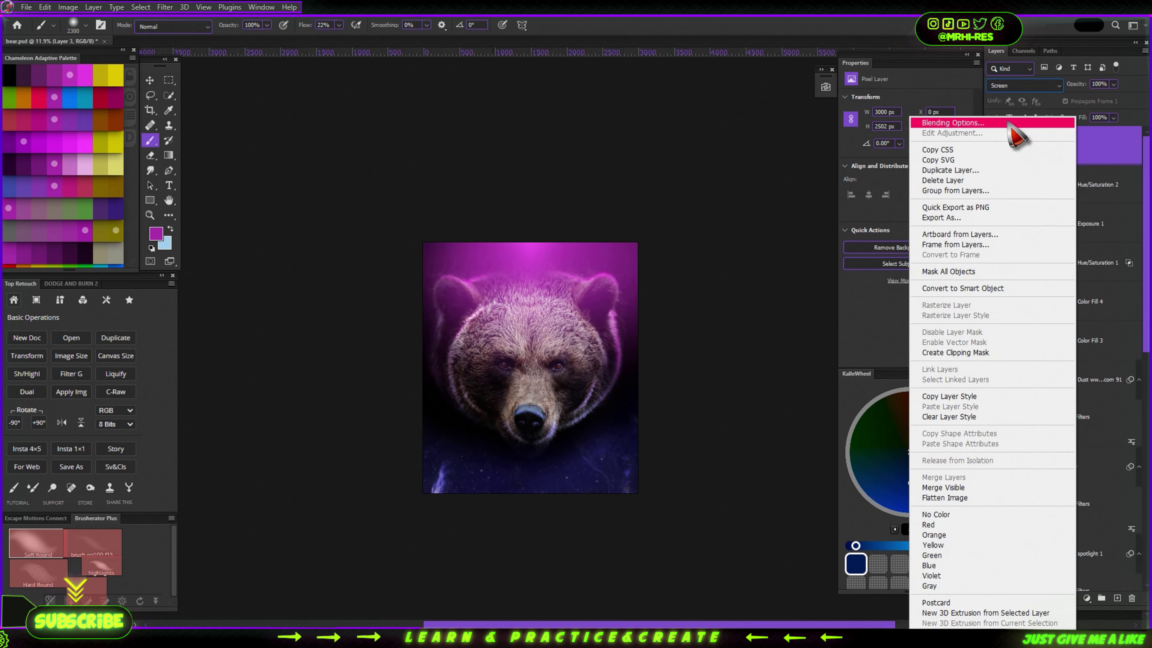
click(1011, 116)
click(1095, 215)
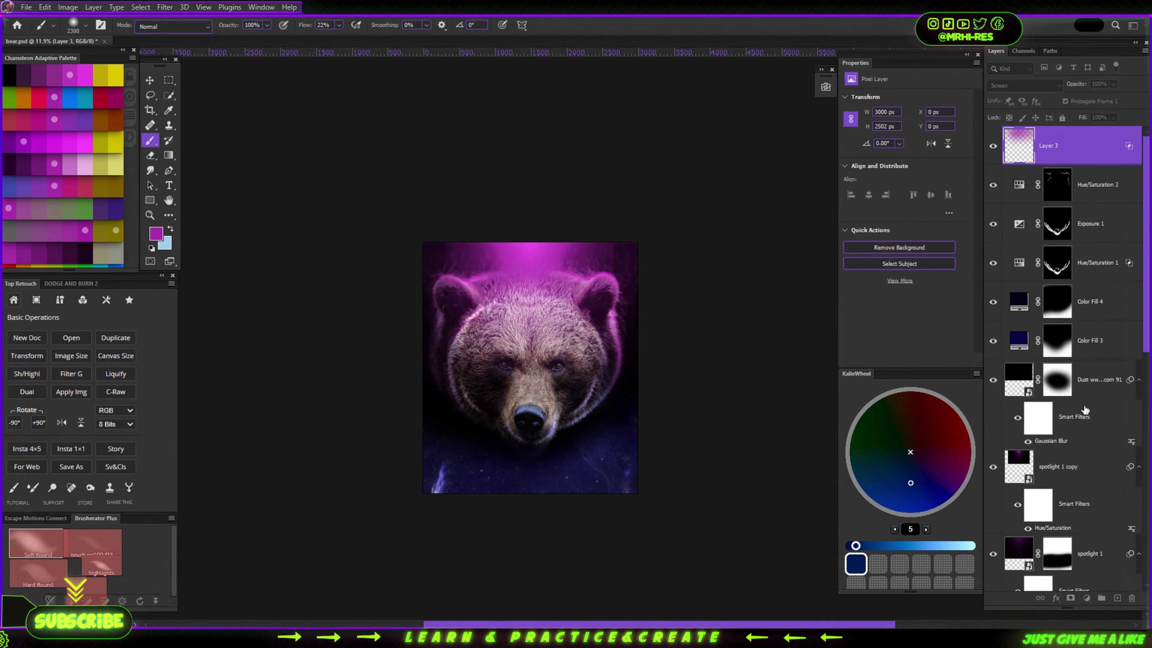
click(1070, 598)
key(b)
scroll(491, 322, up, 2)
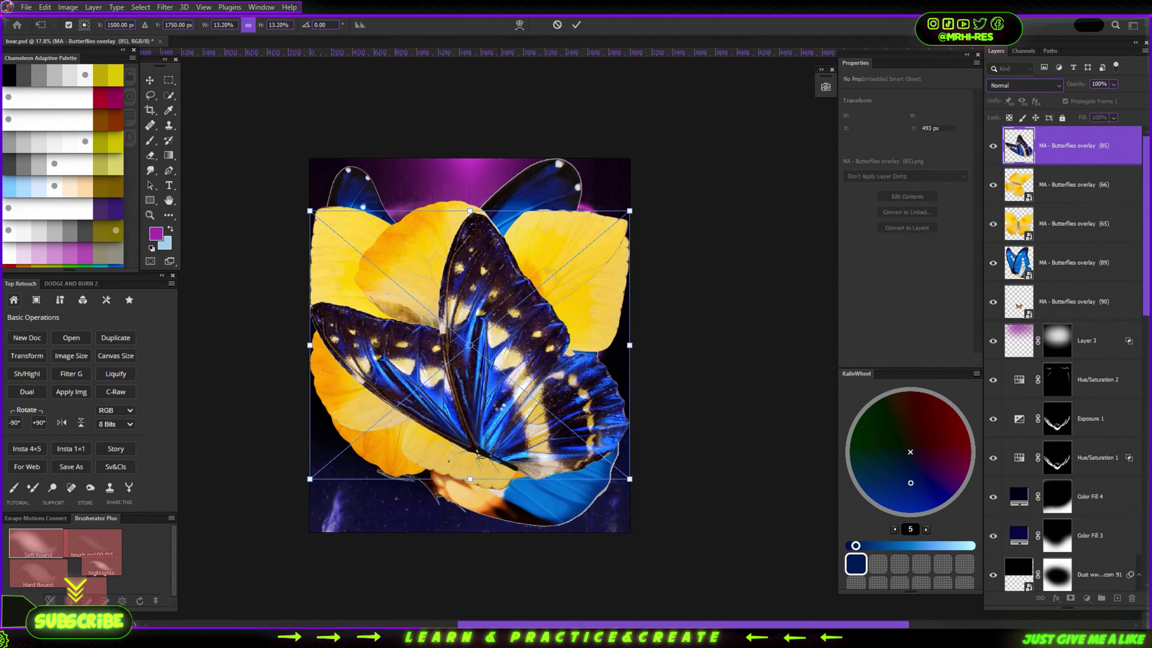
Show the blue butterfly 88 layer, then shrink it and move it toward the top-right
key(Return)
key(Return)
click(993, 185)
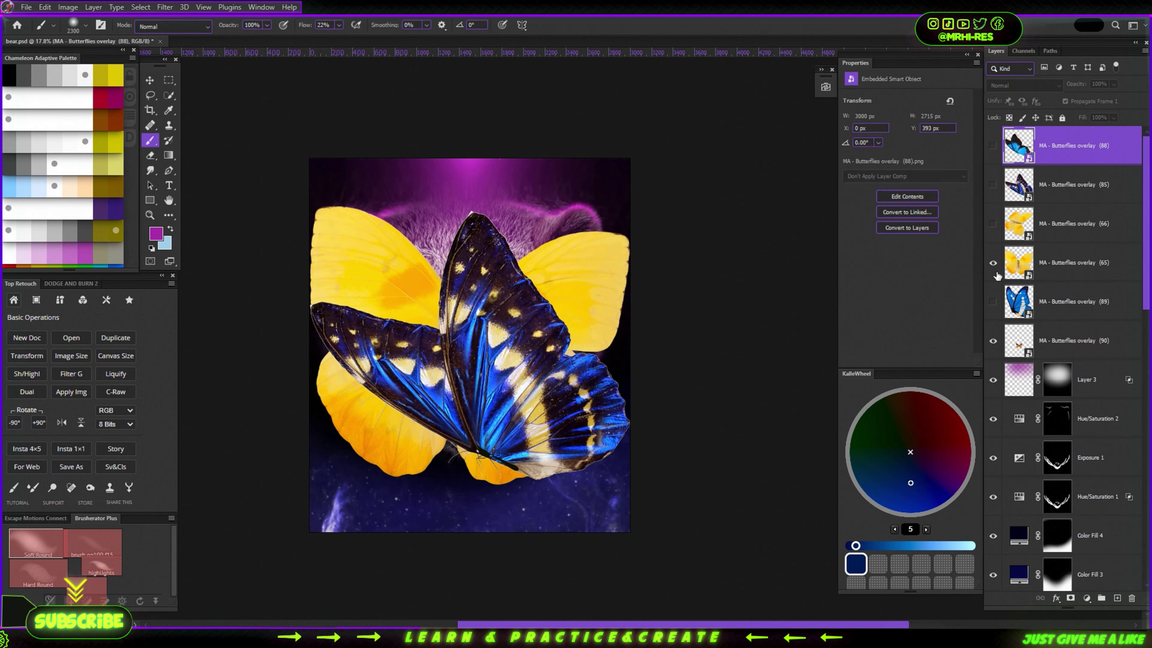
click(993, 263)
click(993, 145)
key(ctrl+t)
drag(630, 345, 623, 345)
drag(544, 317, 589, 190)
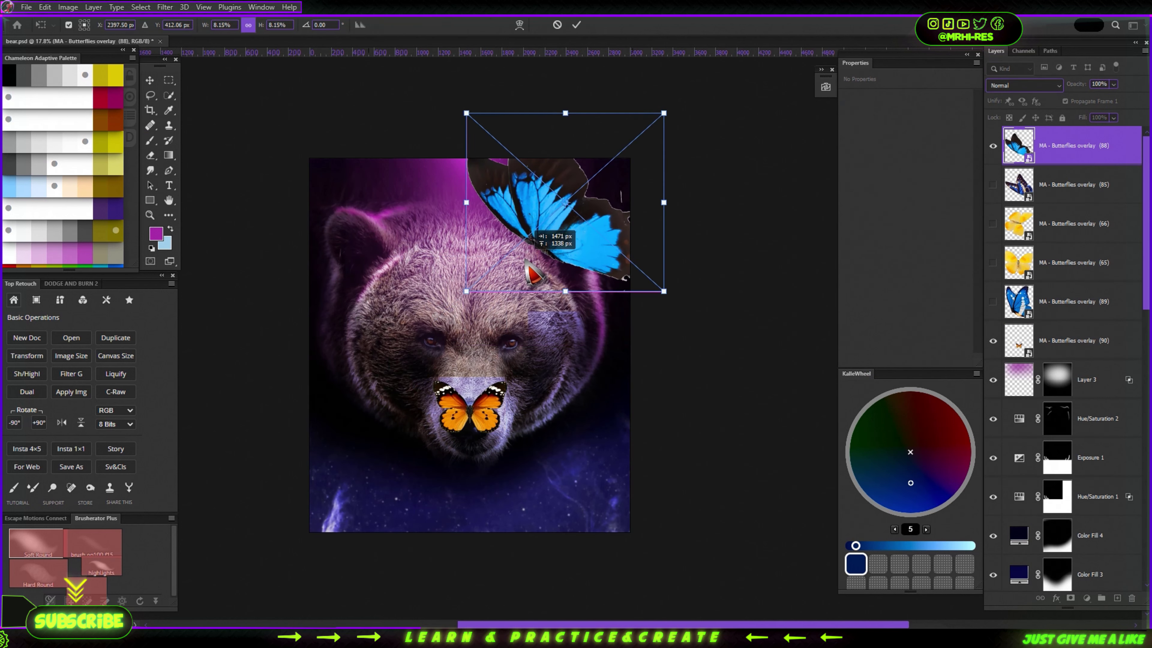
drag(664, 206, 645, 224)
key(Return)
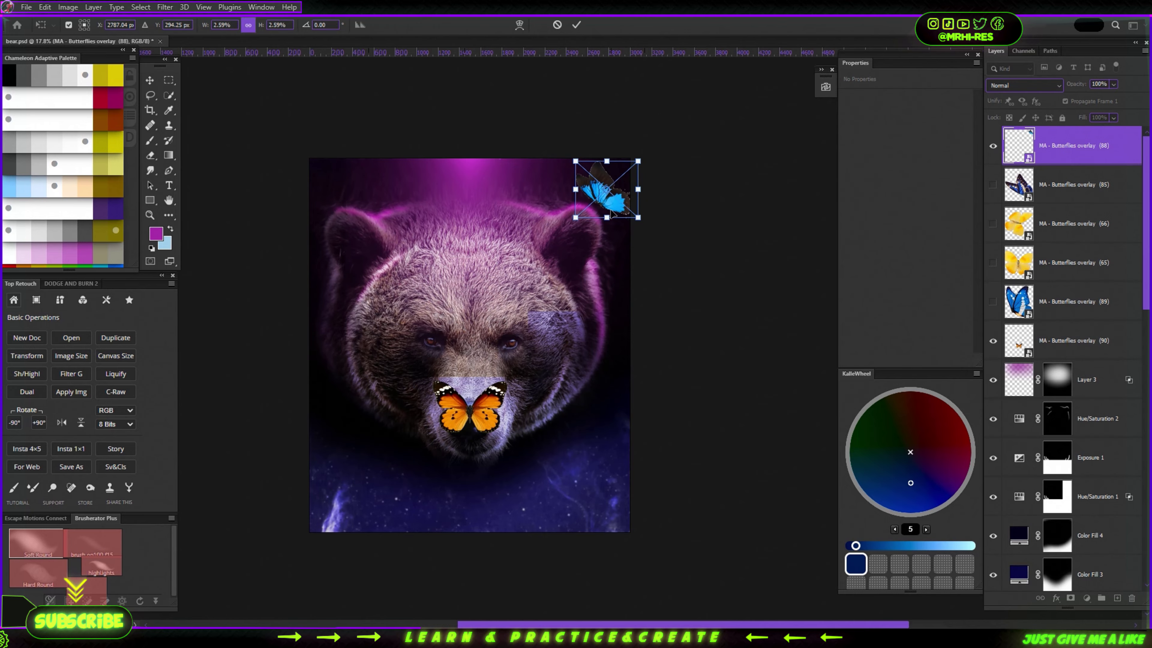
Apply a Gaussian Blur of radius 3.0 to the blue butterfly
scroll(469, 374, up, 3)
scroll(469, 375, up, 3)
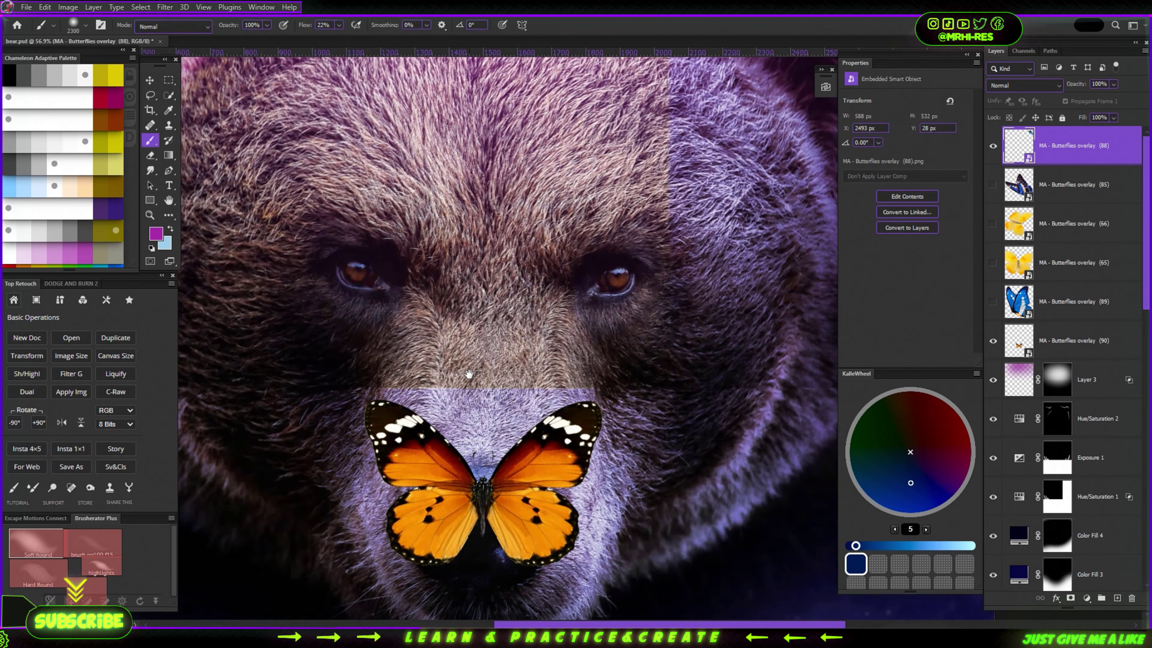
scroll(654, 143, down, 4)
click(172, 21)
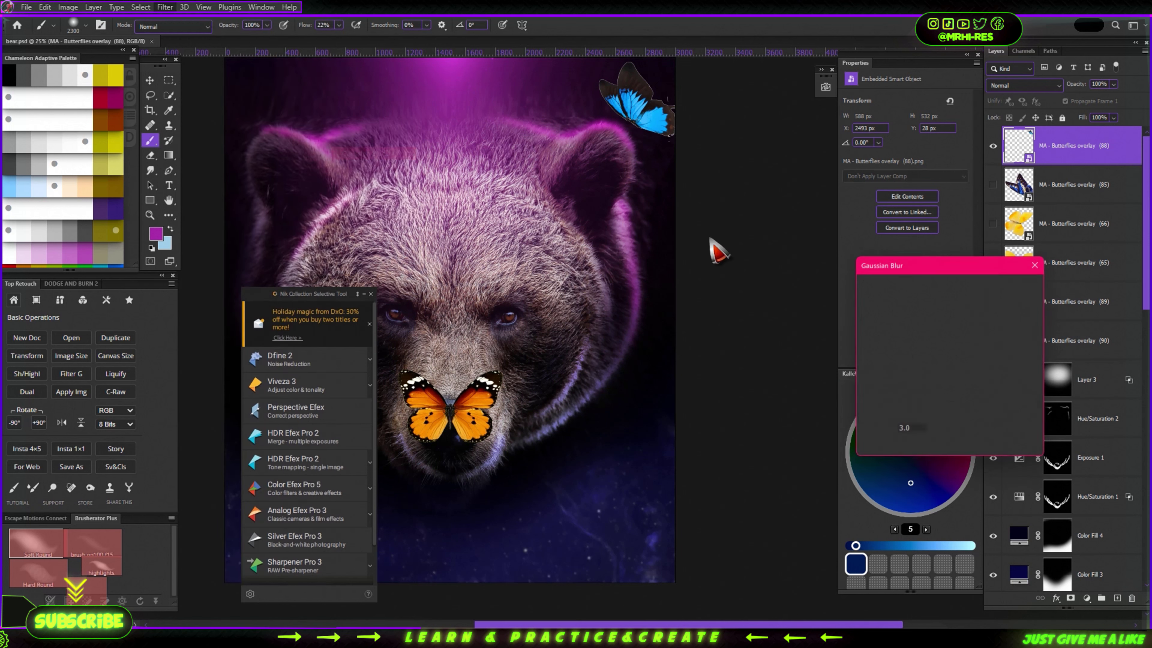
click(992, 289)
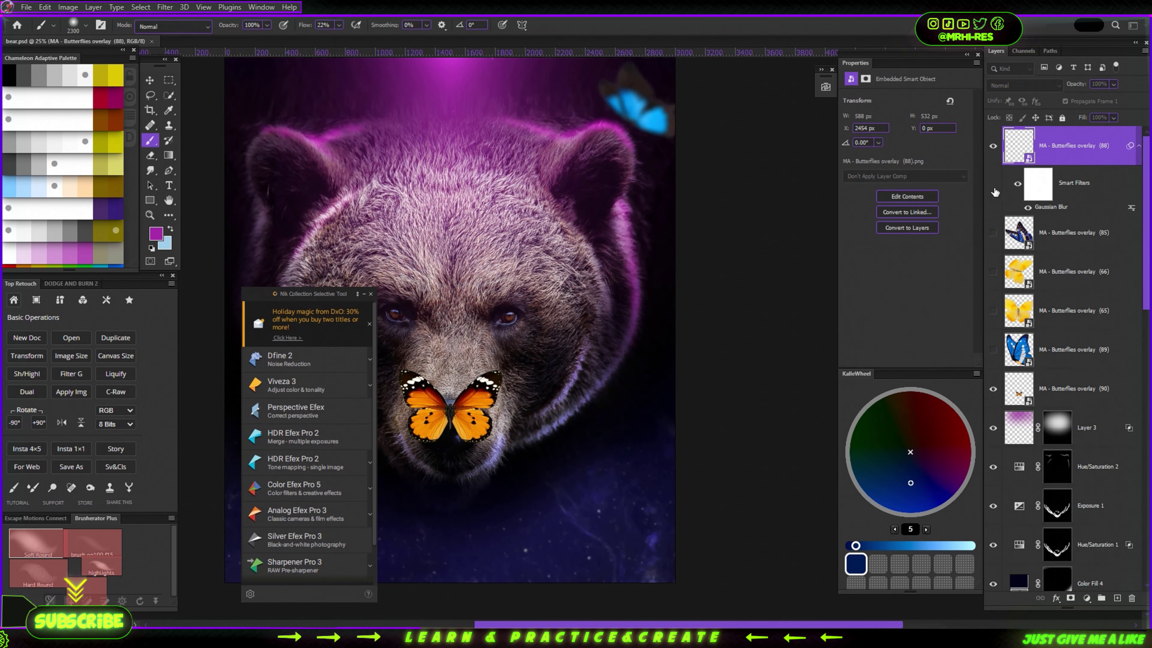
key(v)
Flip the blue butterfly horizontally and shrink it into the top-left corner
key(ctrl+t)
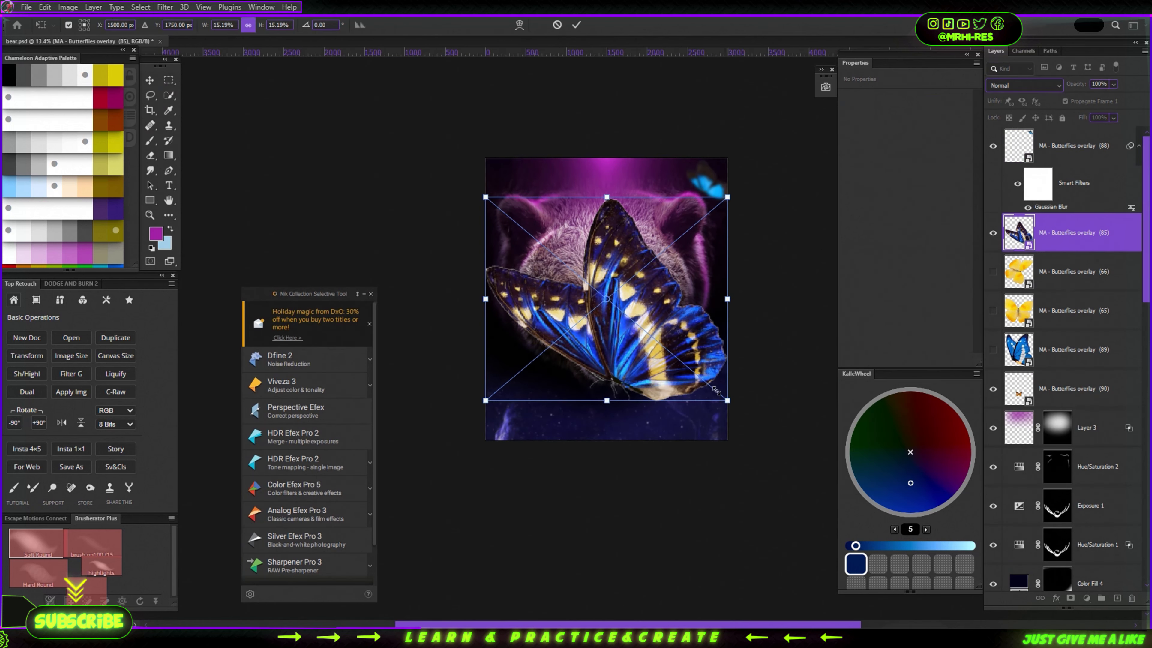
right_click(381, 237)
click(408, 472)
drag(496, 154, 504, 161)
key(Return)
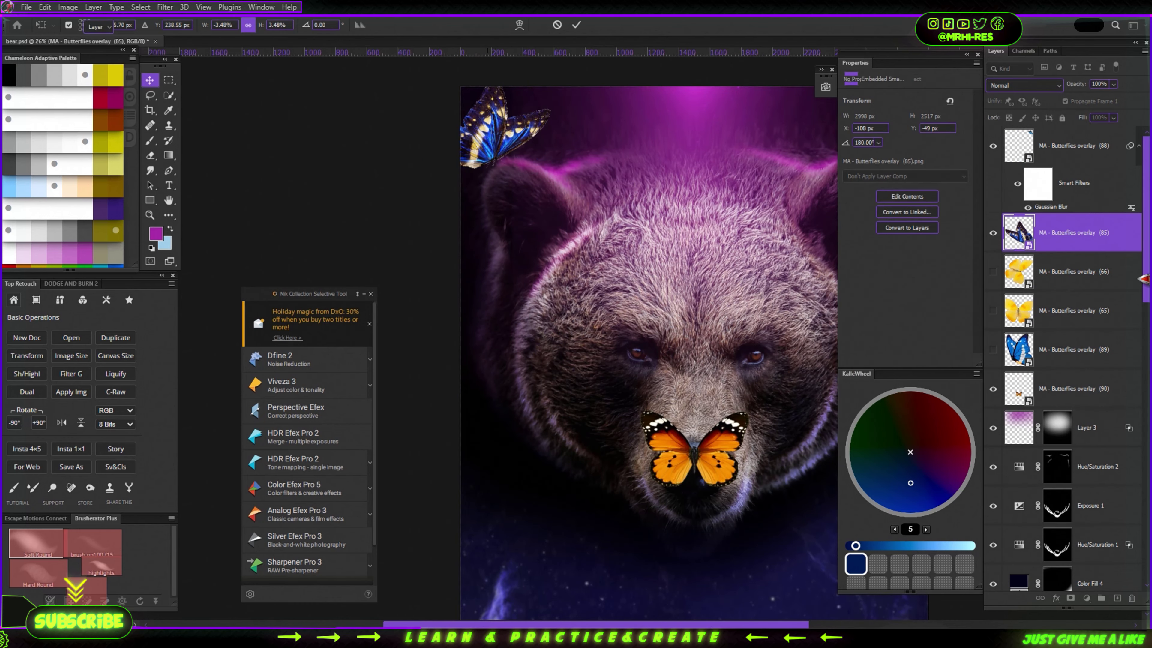
Show the yellow butterfly, then shrink and rotate it into the lower-left corner
click(1088, 181)
key(ctrl+0)
click(993, 271)
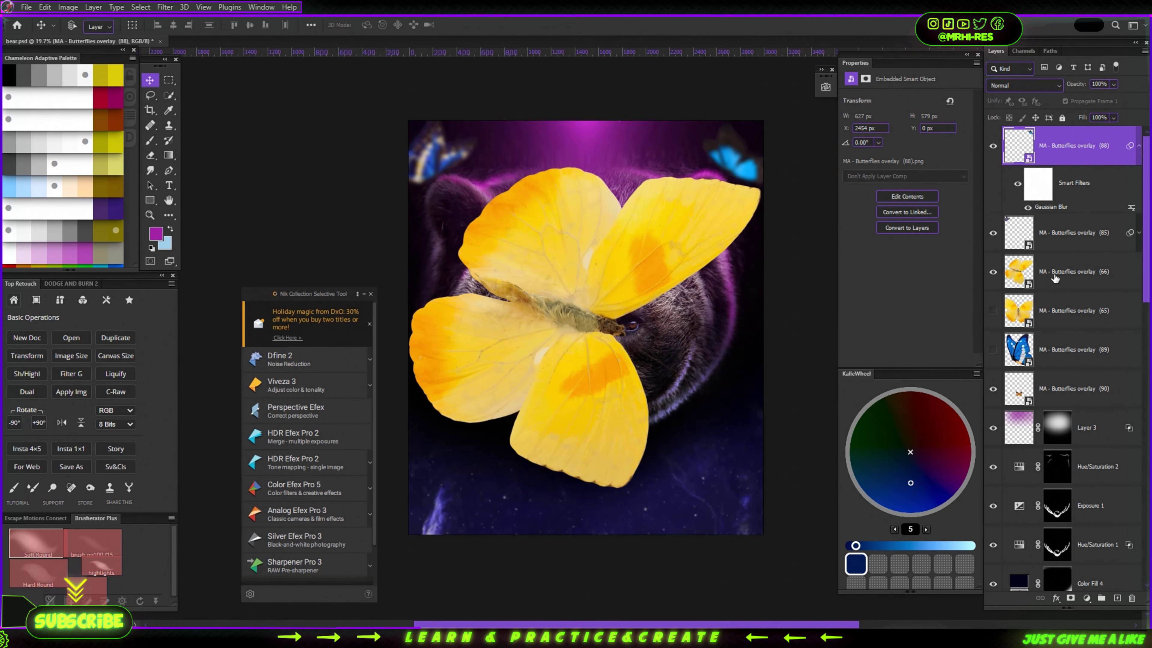
click(1070, 271)
key(ctrl+t)
mouse_move(702, 244)
mouse_down()
mouse_move(589, 345)
mouse_move(402, 335)
mouse_move(362, 604)
mouse_up()
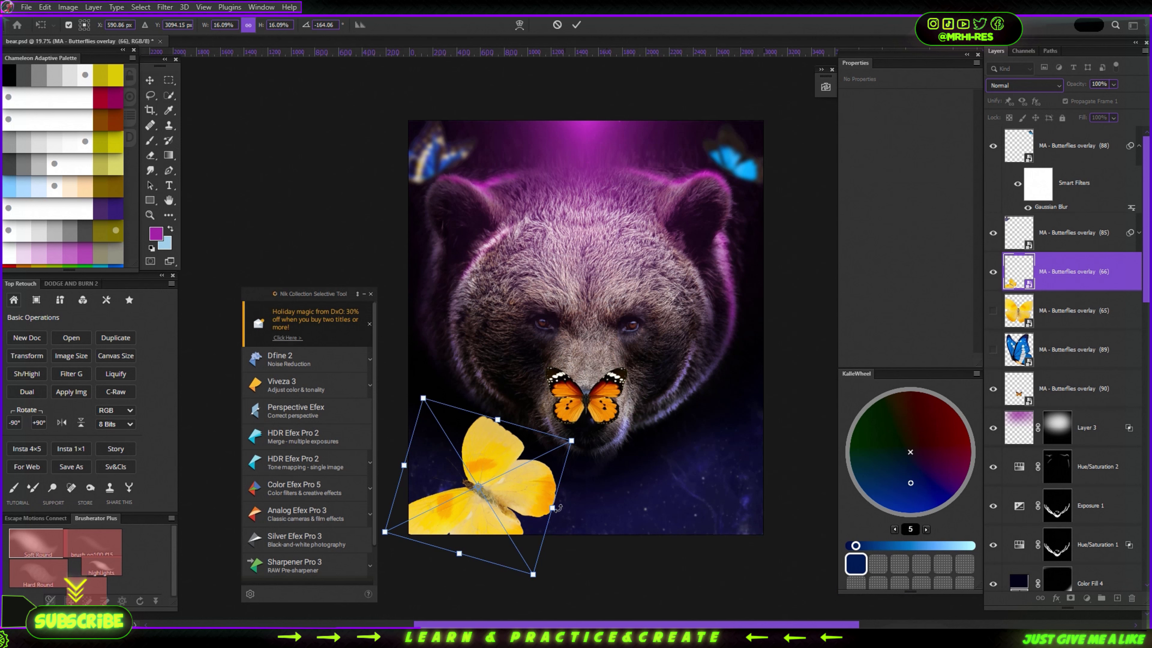
key(Return)
Gaussian-blur the yellow butterfly with a radius of about 47
click(165, 7)
click(372, 181)
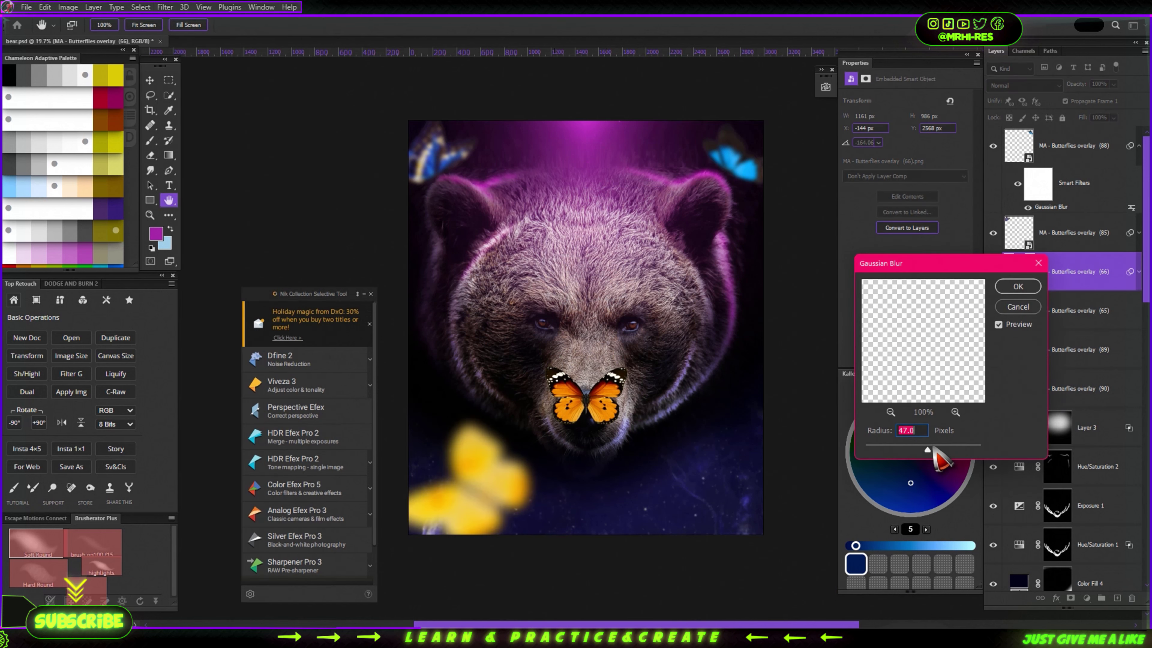
drag(913, 449, 912, 449)
click(1018, 286)
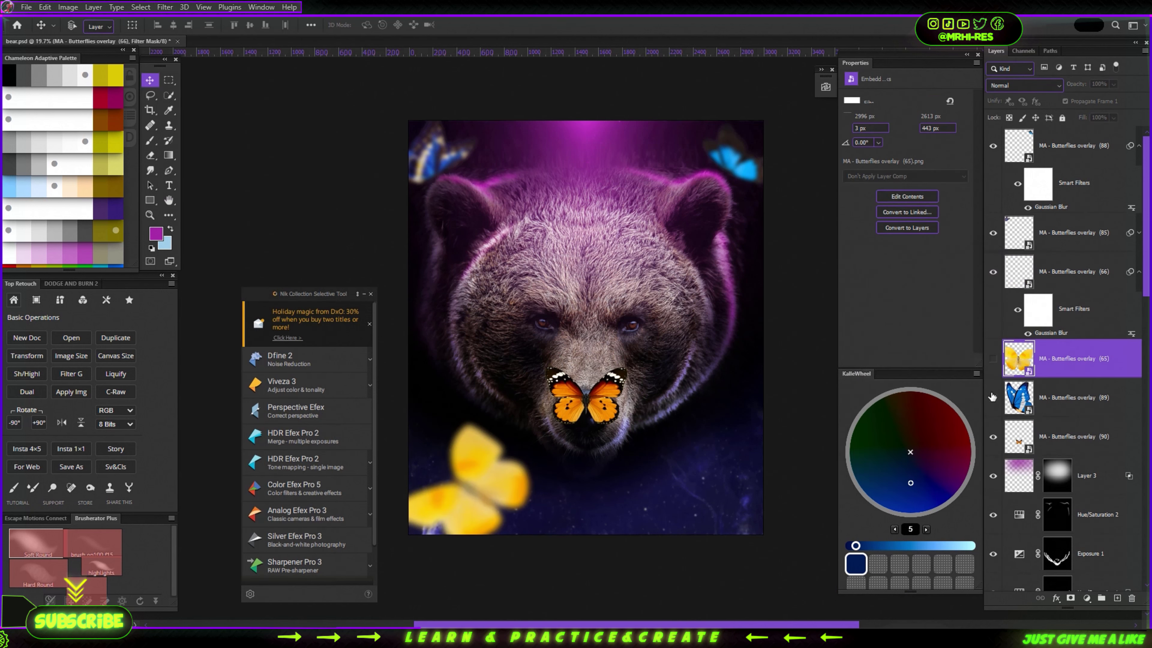
Show the large blue butterfly and shrink it toward the lower right
click(992, 398)
click(1070, 398)
key(ctrl+t)
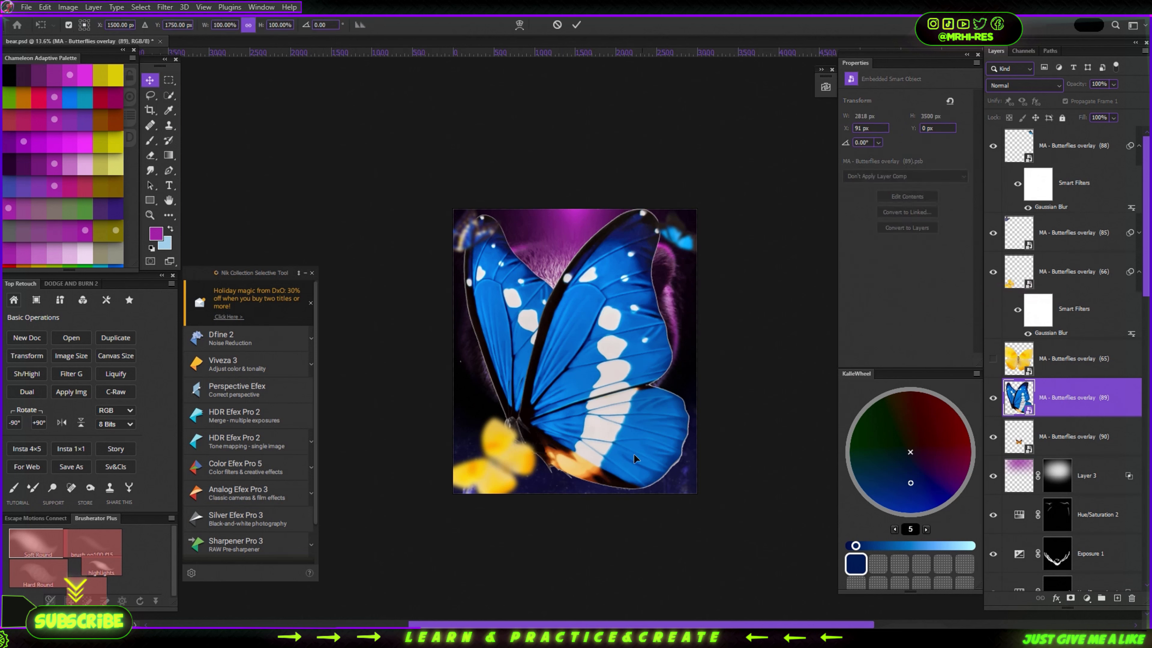
mouse_move(455, 493)
mouse_down()
mouse_move(646, 261)
mouse_move(662, 431)
mouse_up()
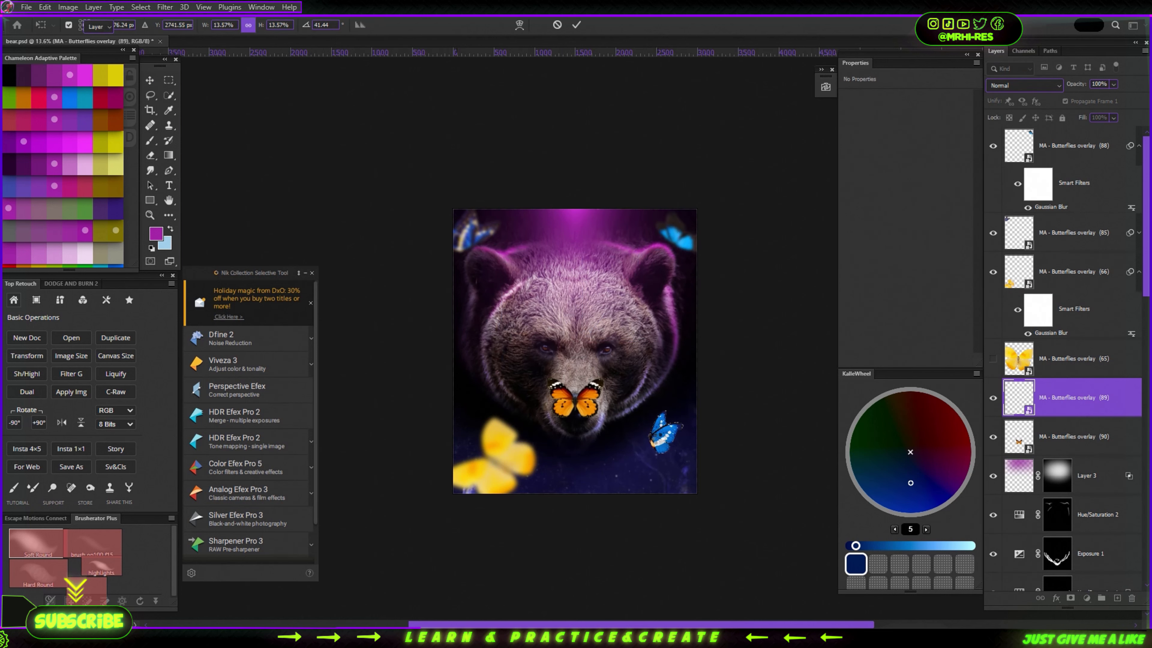
key(Return)
Apply a Gaussian Blur to the large blue butterfly
click(165, 6)
click(358, 160)
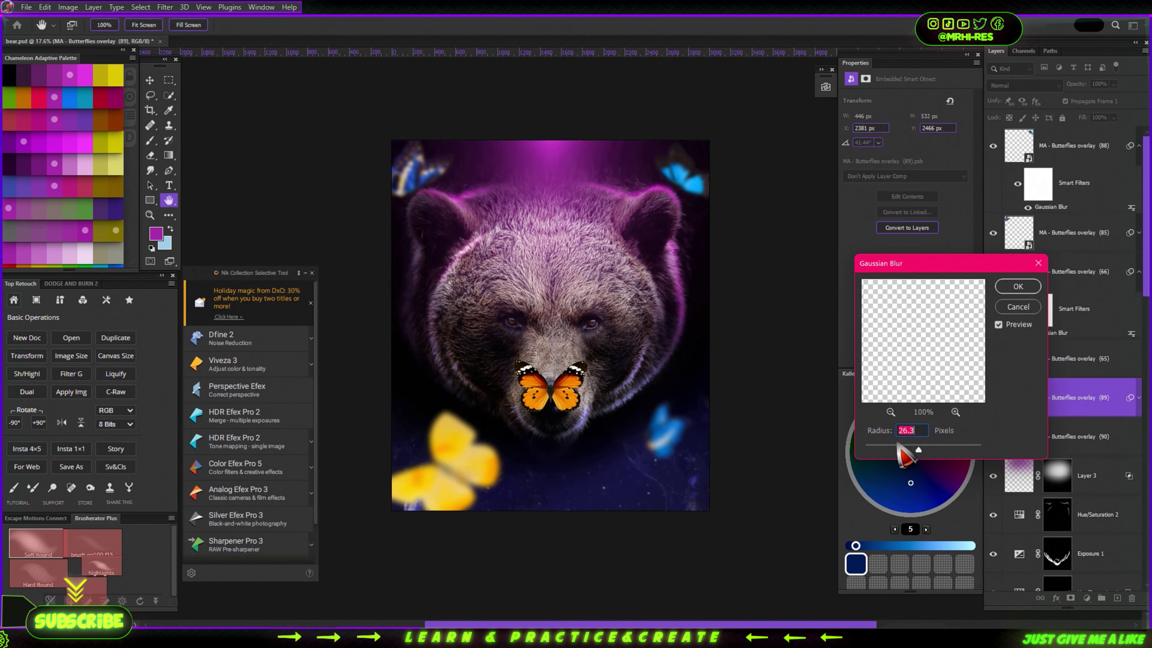
key(Return)
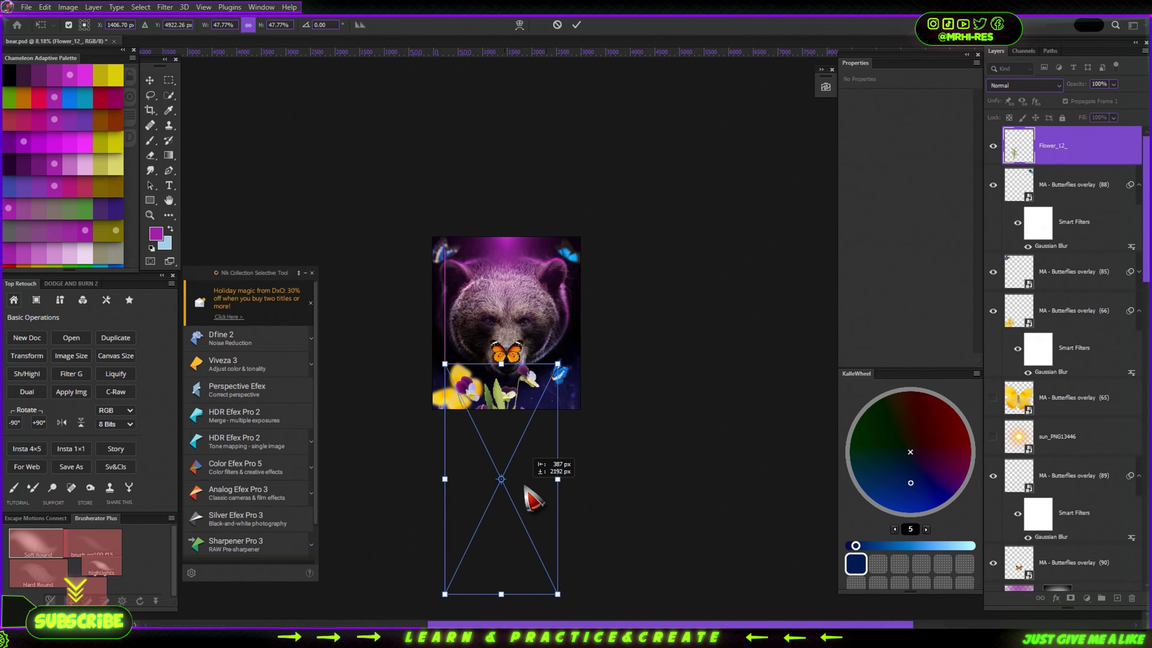
Place the two flower images and combine them into one smart object
key(Return)
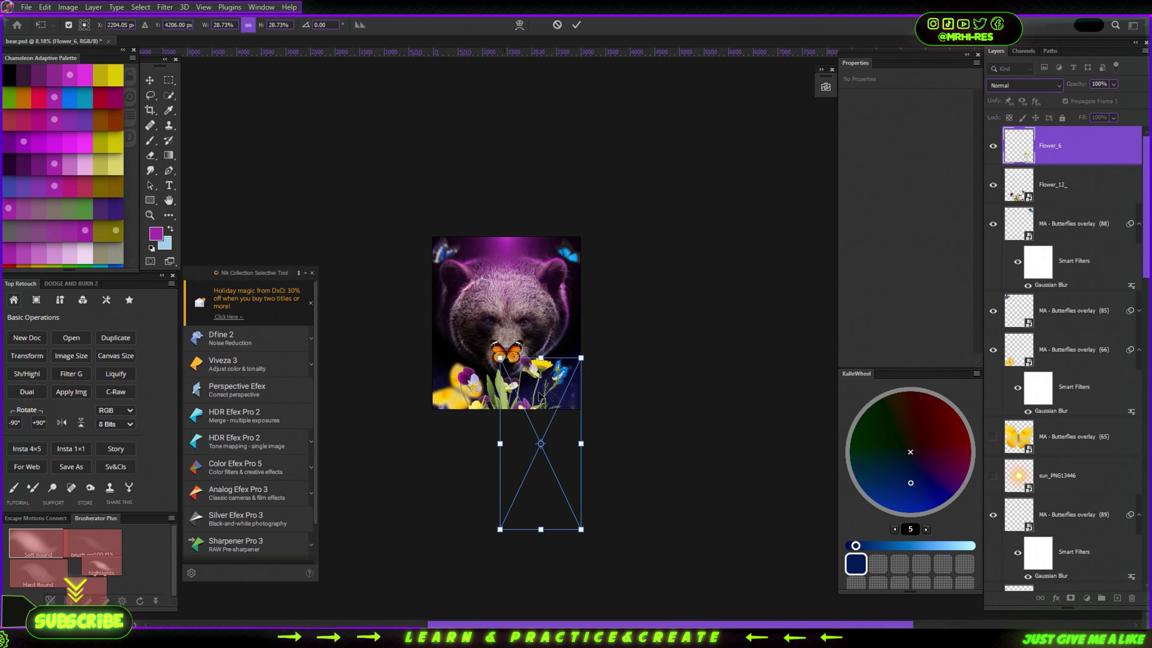
key(Return)
shift+click(1051, 184)
right_click(1052, 184)
click(952, 222)
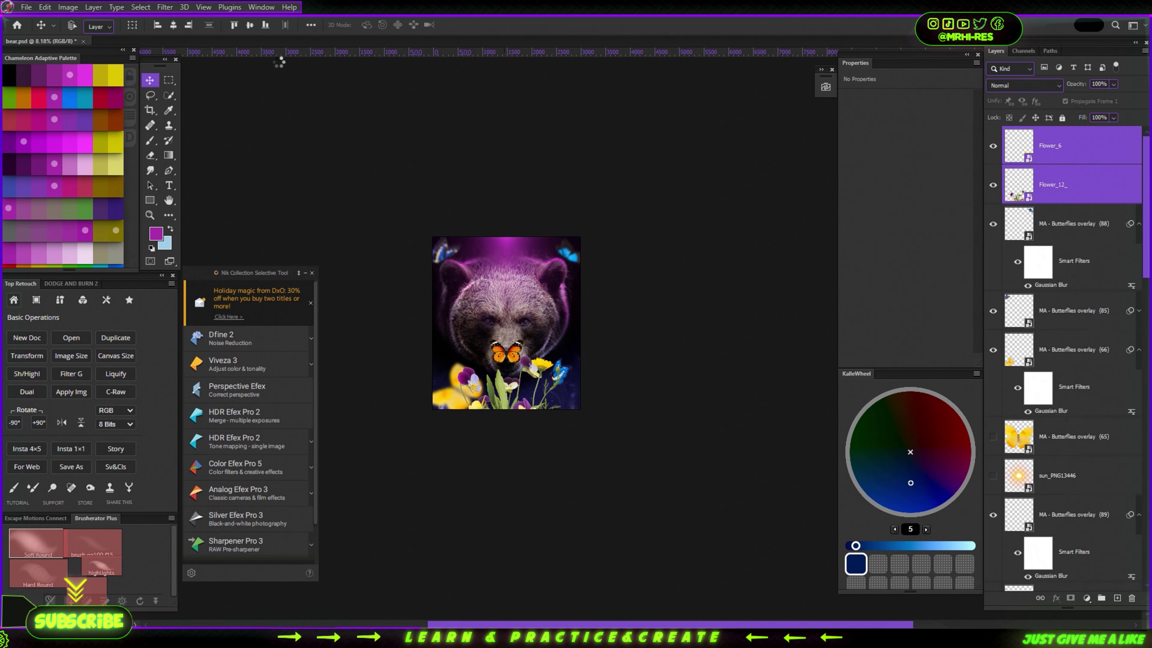
Gaussian-blur the flowers and position them along the bottom edge
click(165, 7)
click(363, 195)
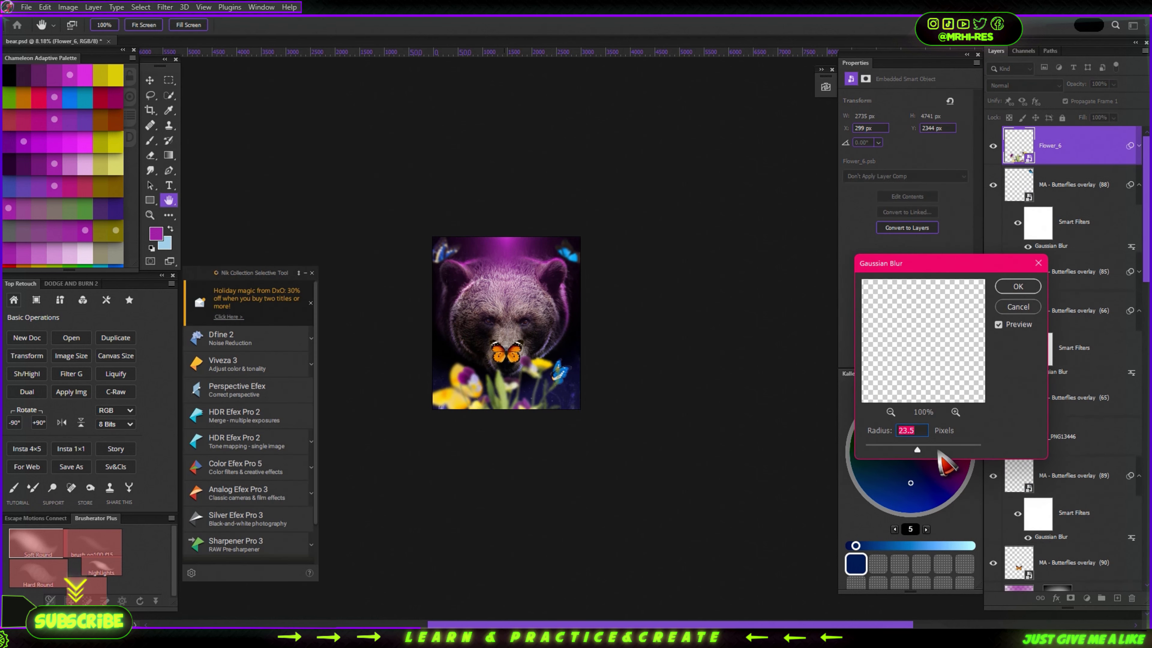
drag(938, 450, 918, 451)
key(Return)
key(ctrl+plus)
key(ctrl+plus)
key(v)
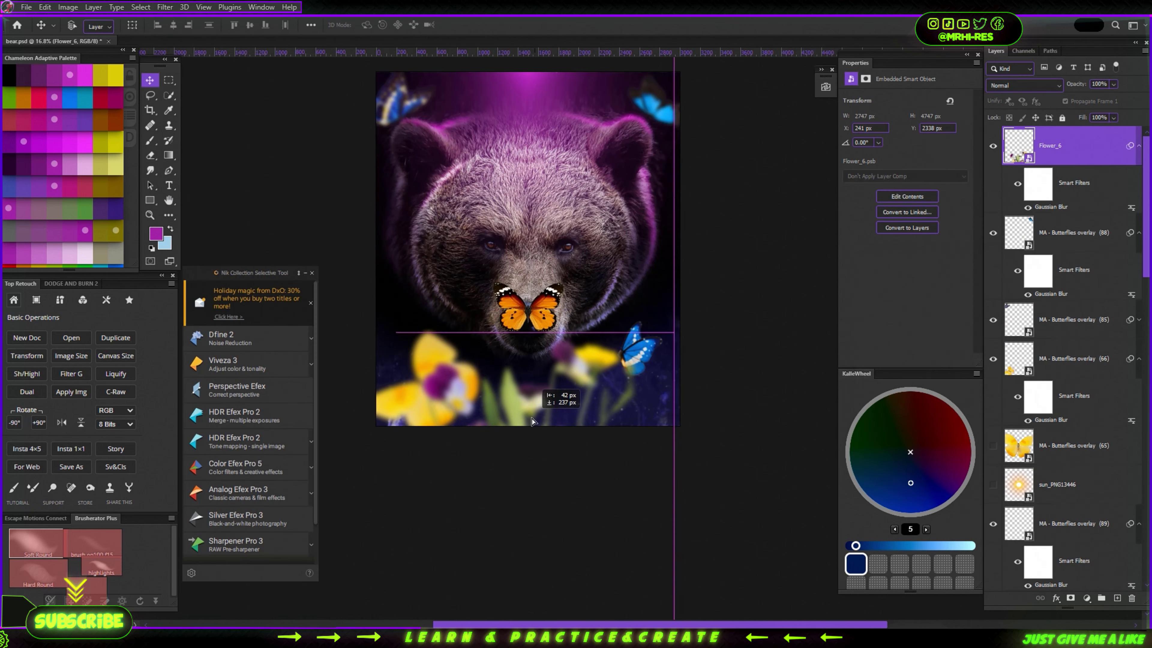
drag(1055, 354, 1056, 130)
Shrink the yellow butterfly among the flowers and retune its Gaussian Blur radius
key(ctrl+t)
drag(501, 394, 453, 385)
key(Return)
key(ctrl+plus)
key(ctrl+f)
double_click(1050, 206)
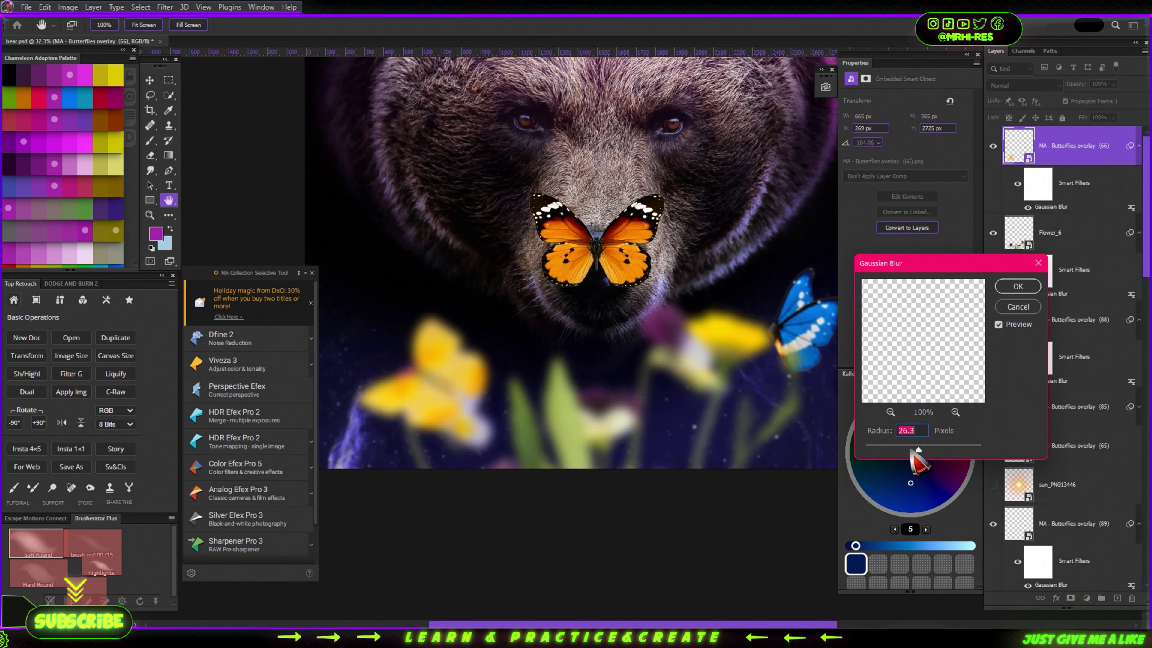
drag(929, 447, 903, 447)
click(1015, 287)
key(ctrl+minus)
Bring the other blue butterfly layer to the top and move it down near the flowers
click(1002, 328)
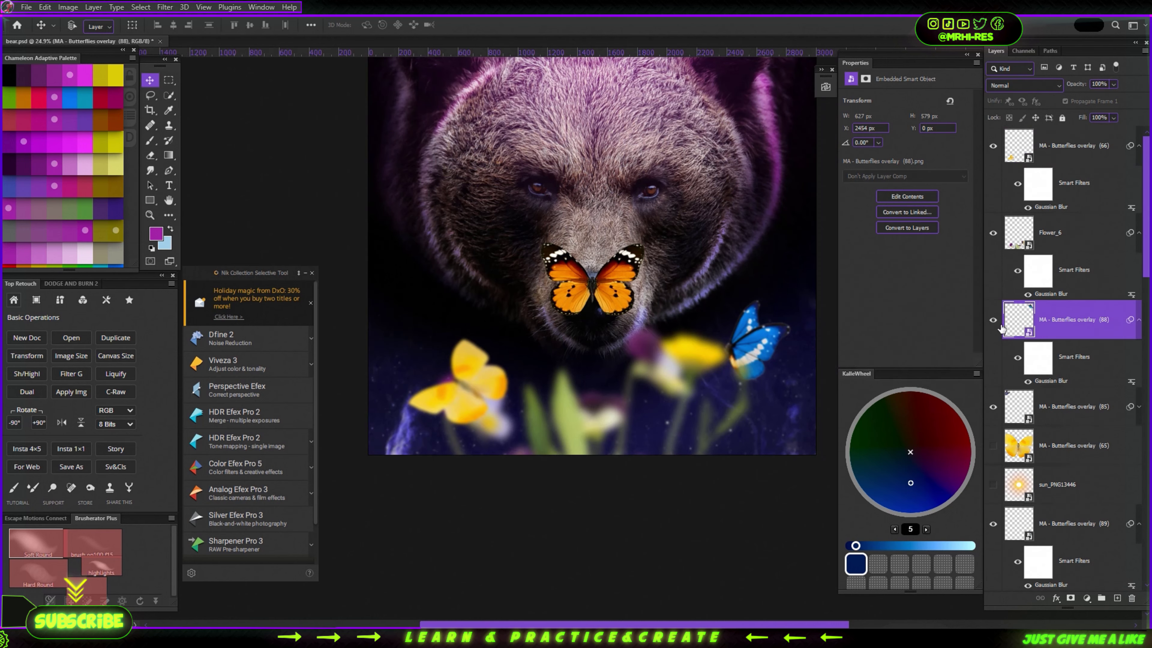
ctrl+click(764, 352)
key(ctrl+shift+bracketright)
key(ctrl+minus)
drag(656, 364, 633, 380)
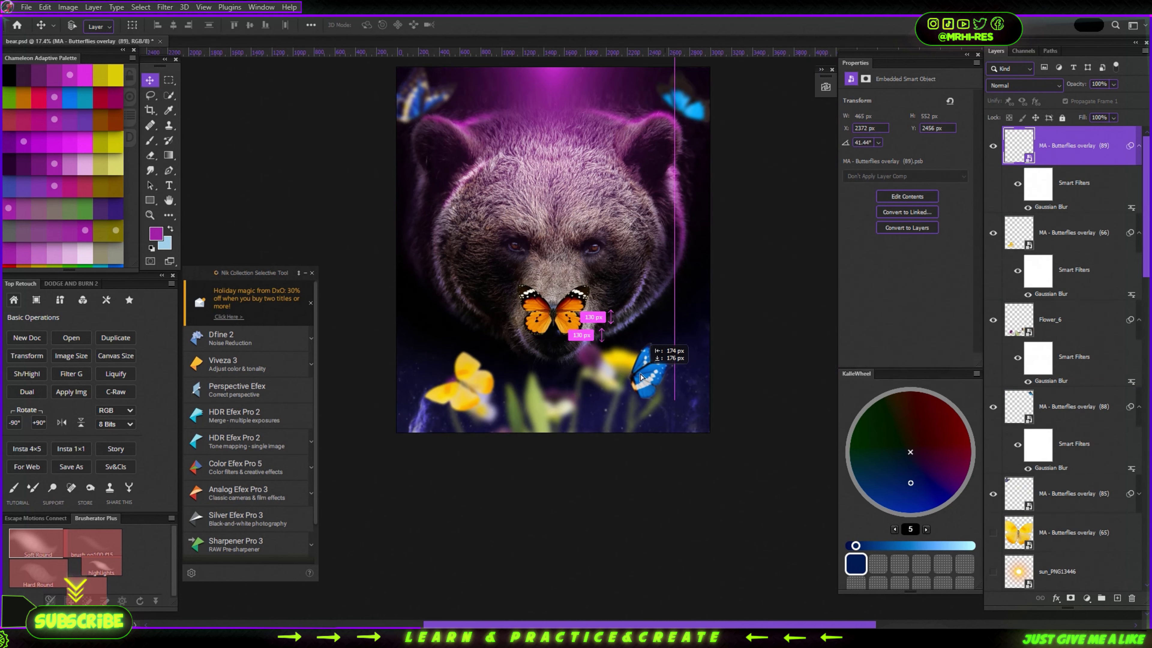
Set the blue butterfly's Gaussian Blur radius to 23.5
double_click(1051, 206)
drag(905, 446, 917, 445)
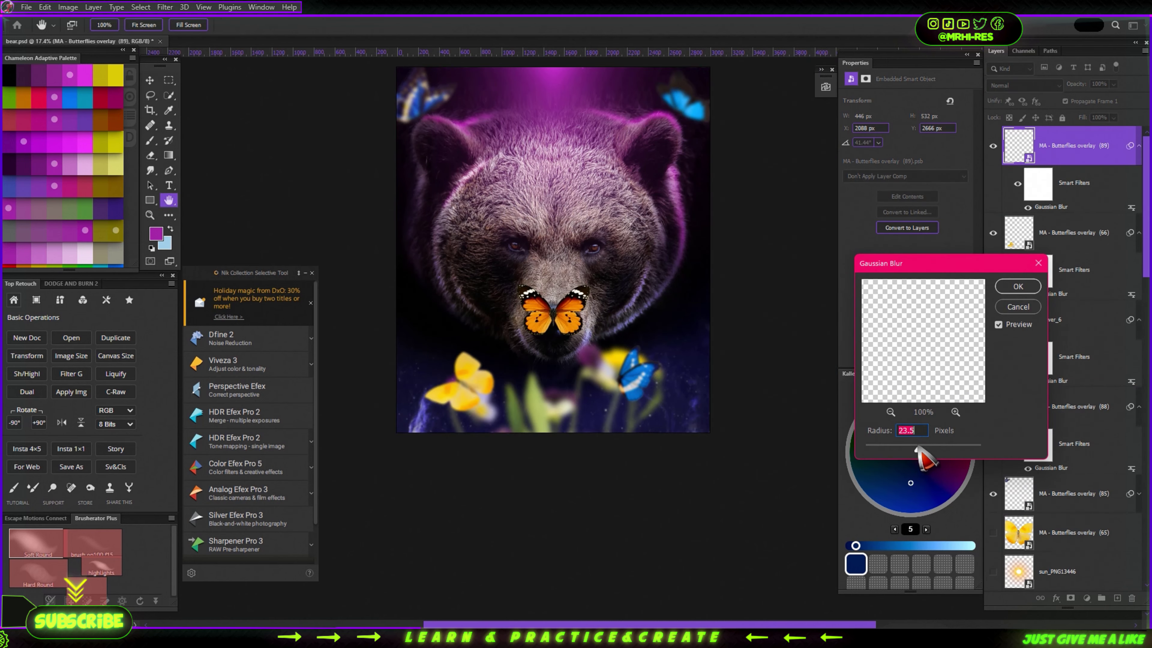
click(1018, 286)
Rotate and reposition the blue butterfly beside the flowers
key(ctrl+t)
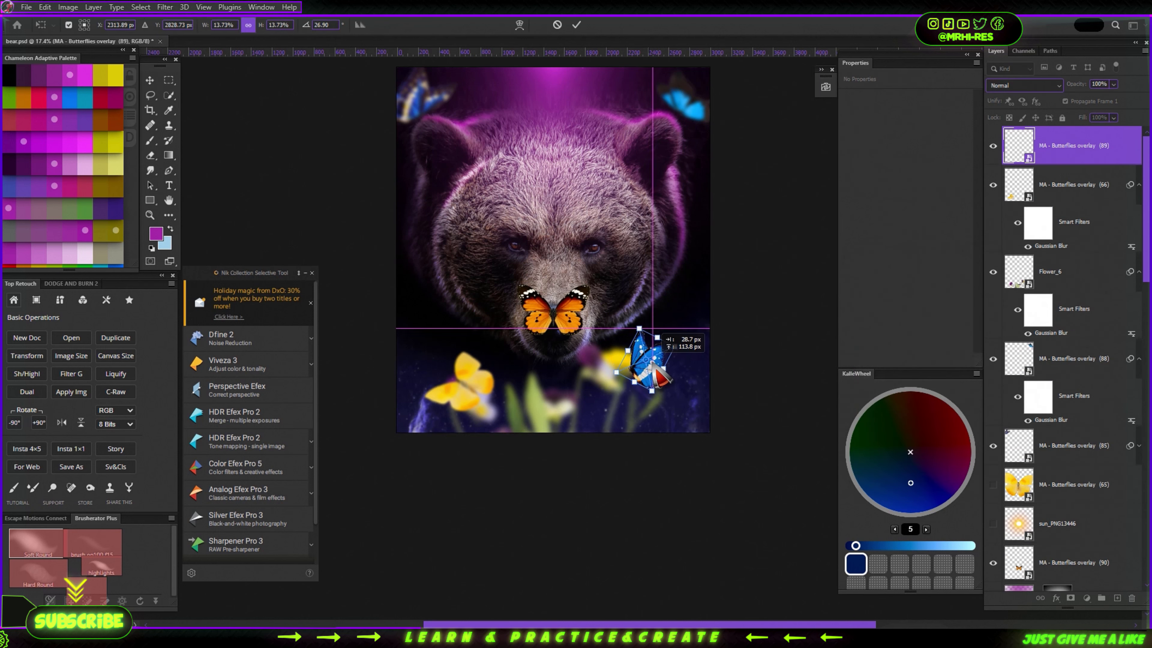
mouse_move(635, 377)
mouse_down()
mouse_move(665, 392)
mouse_move(707, 358)
mouse_up()
click(576, 25)
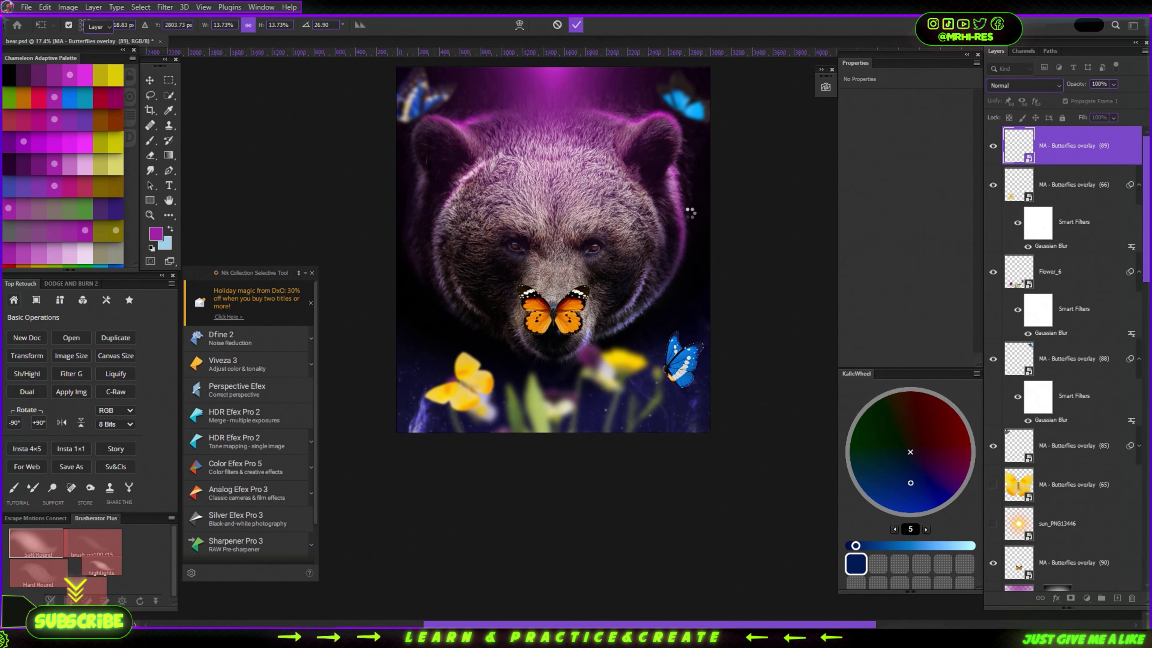
scroll(628, 245, up, 3)
scroll(630, 335, down, 2)
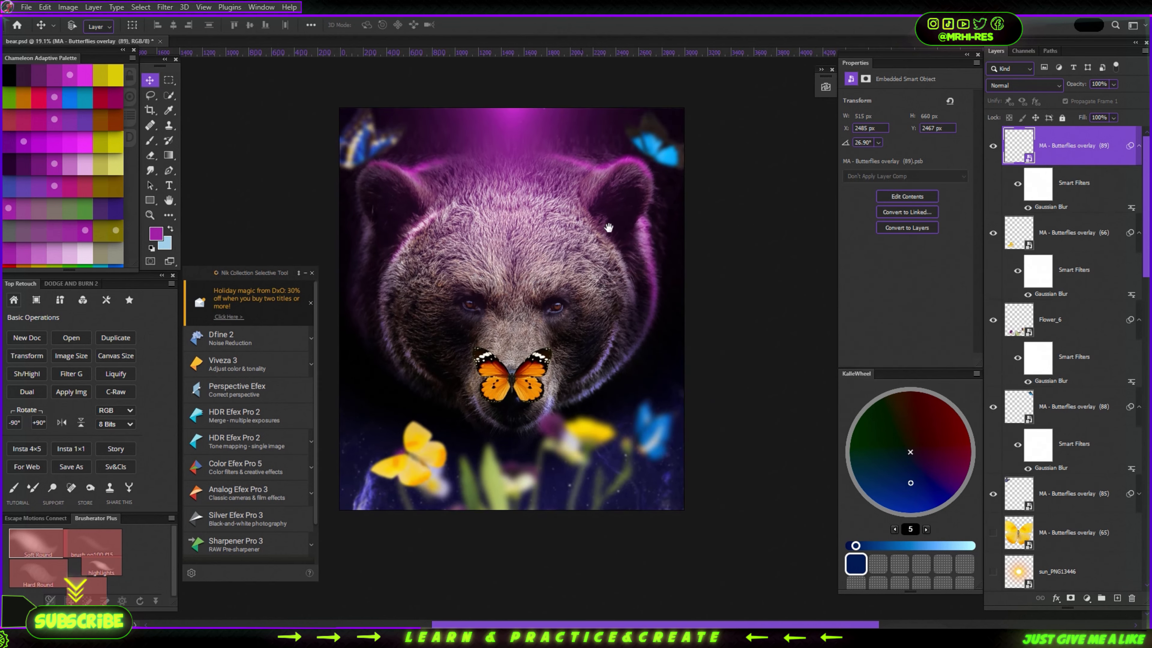
scroll(1012, 411, down, 3)
click(1043, 350)
Add an orange solid colour fill layer set to Screen blending
click(1086, 598)
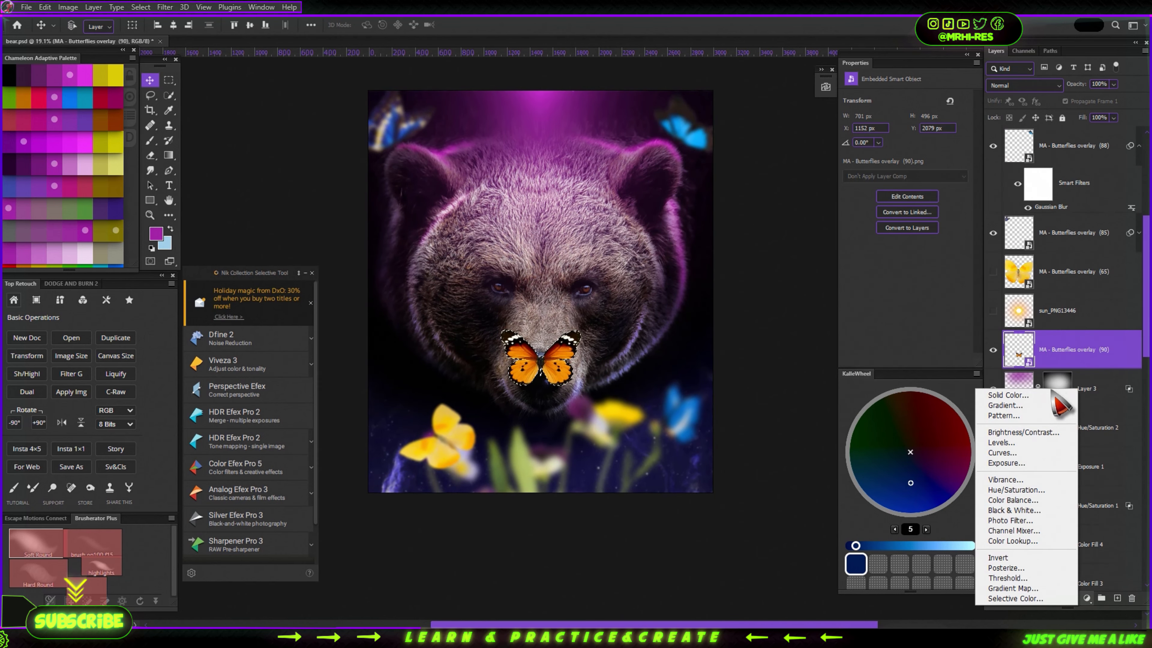
click(993, 392)
click(1105, 200)
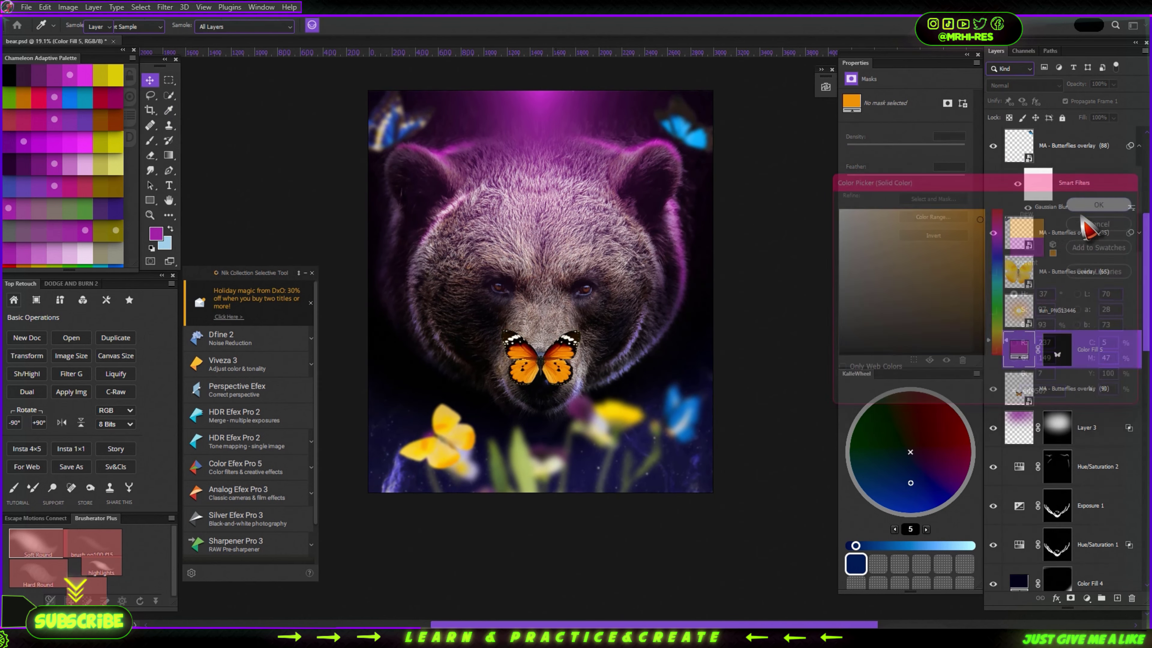
click(1024, 85)
click(1013, 204)
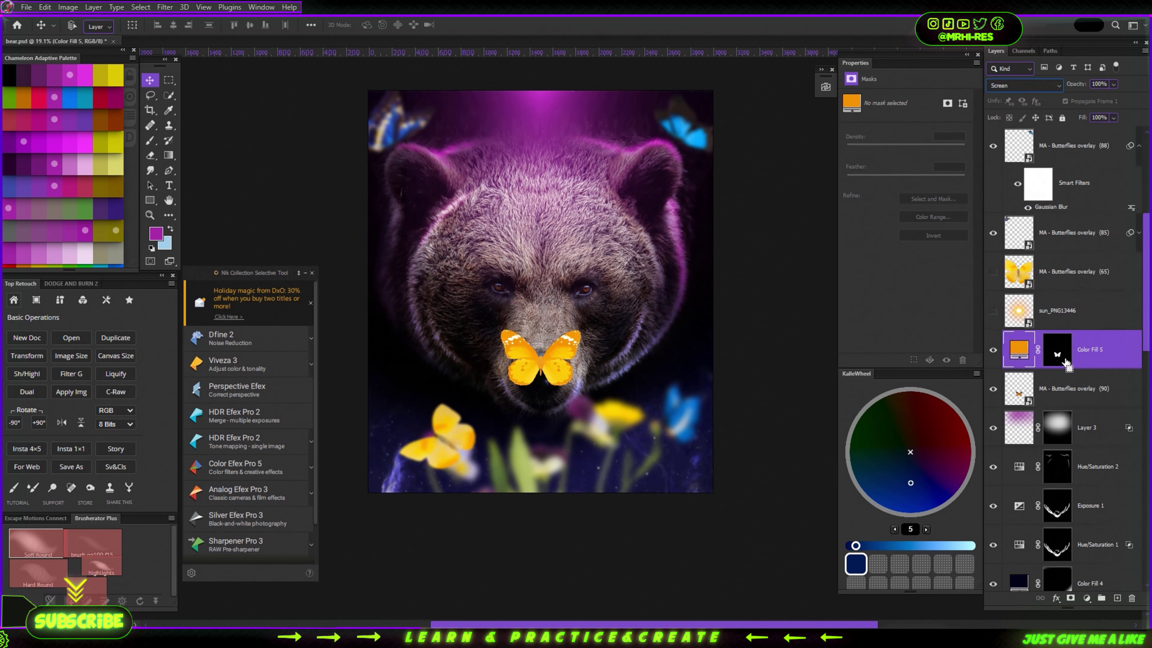
Duplicate the orange fill and feather the copy's mask for a soft glow
key(ctrl+j)
click(1057, 389)
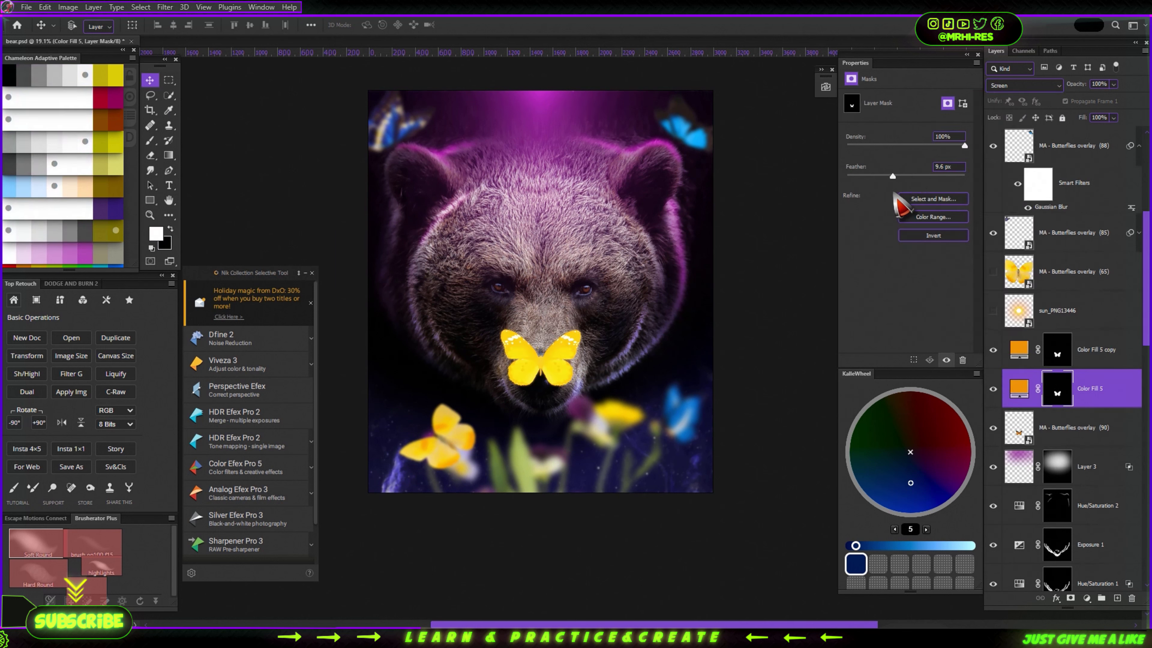
click(1015, 351)
key(ctrl+j)
click(993, 388)
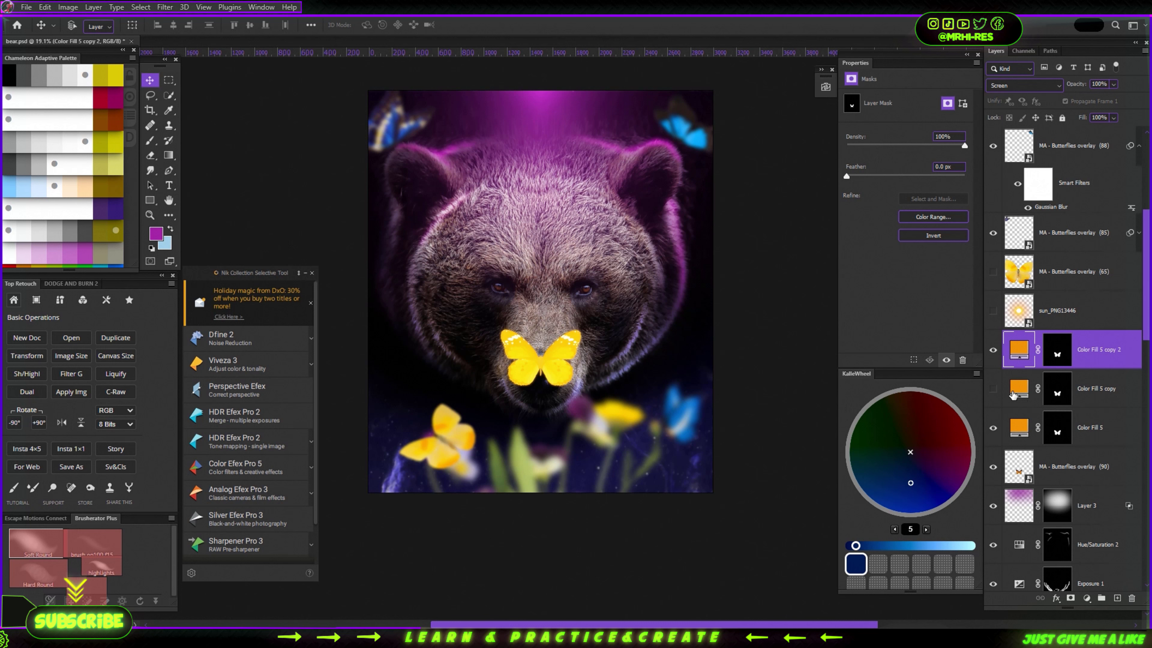
click(1054, 395)
mouse_move(846, 176)
mouse_down()
mouse_move(892, 176)
mouse_move(910, 195)
mouse_up()
key(alt+bracketleft)
Set the second fill copy to Linear Dodge (Add) blending
click(1090, 350)
click(993, 349)
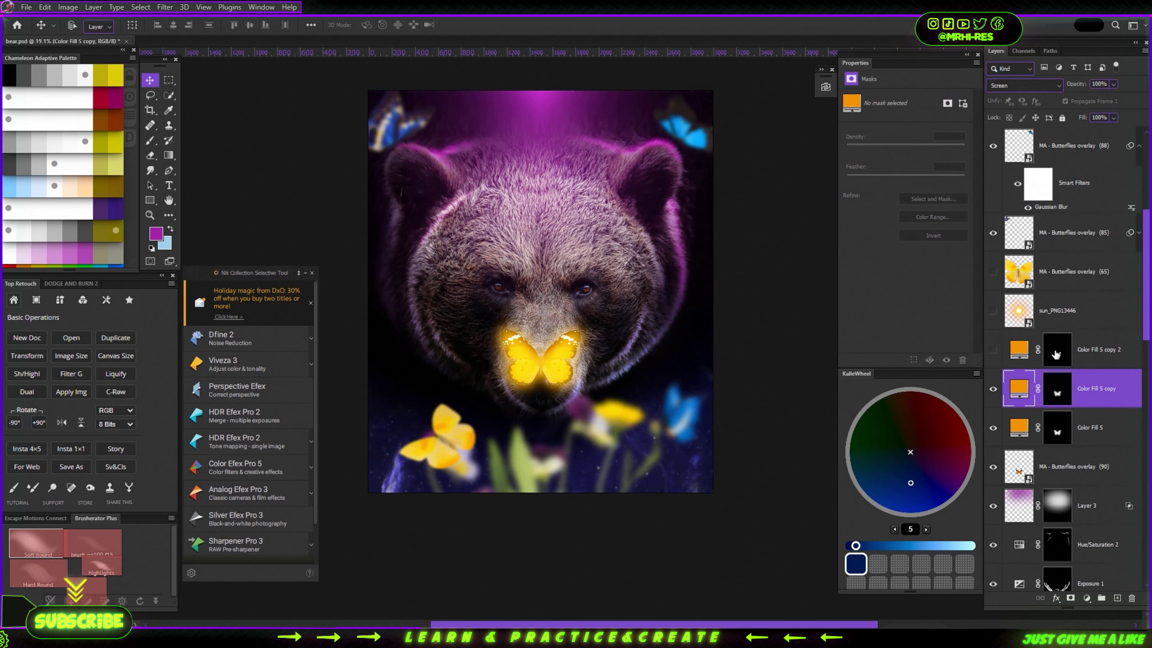
click(1024, 85)
click(1016, 196)
click(1101, 396)
click(1024, 86)
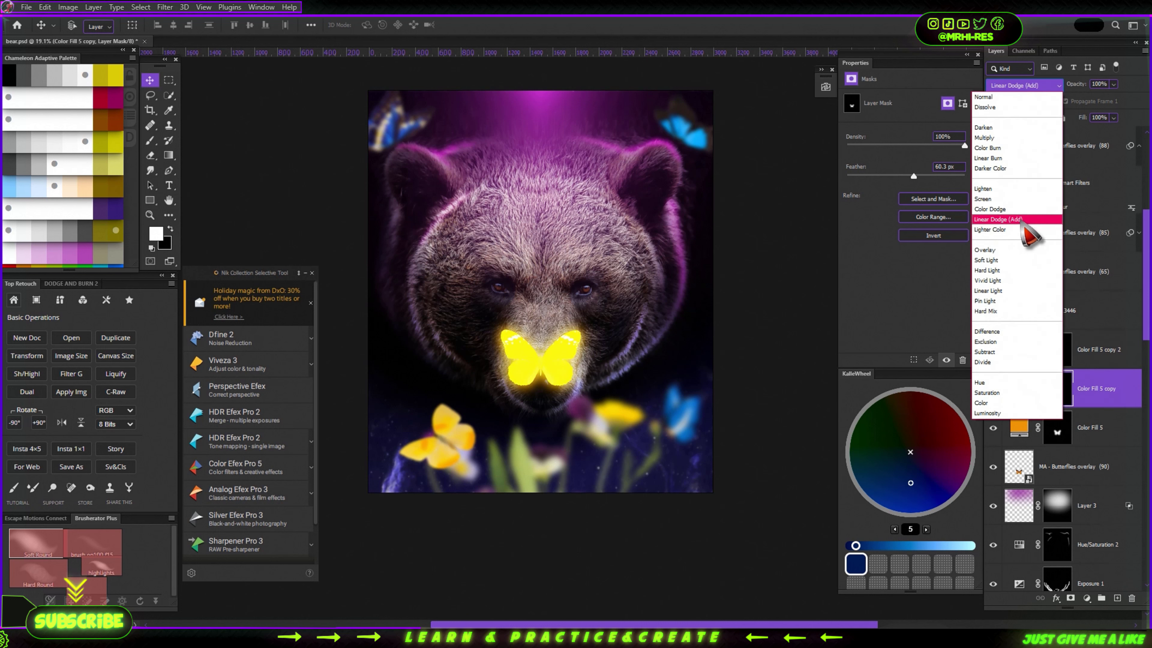
click(1019, 219)
click(1092, 428)
click(1024, 85)
Set the top fill copy to Linear Dodge (Add) and feather its mask to 125 px
click(1021, 219)
click(1019, 349)
click(993, 350)
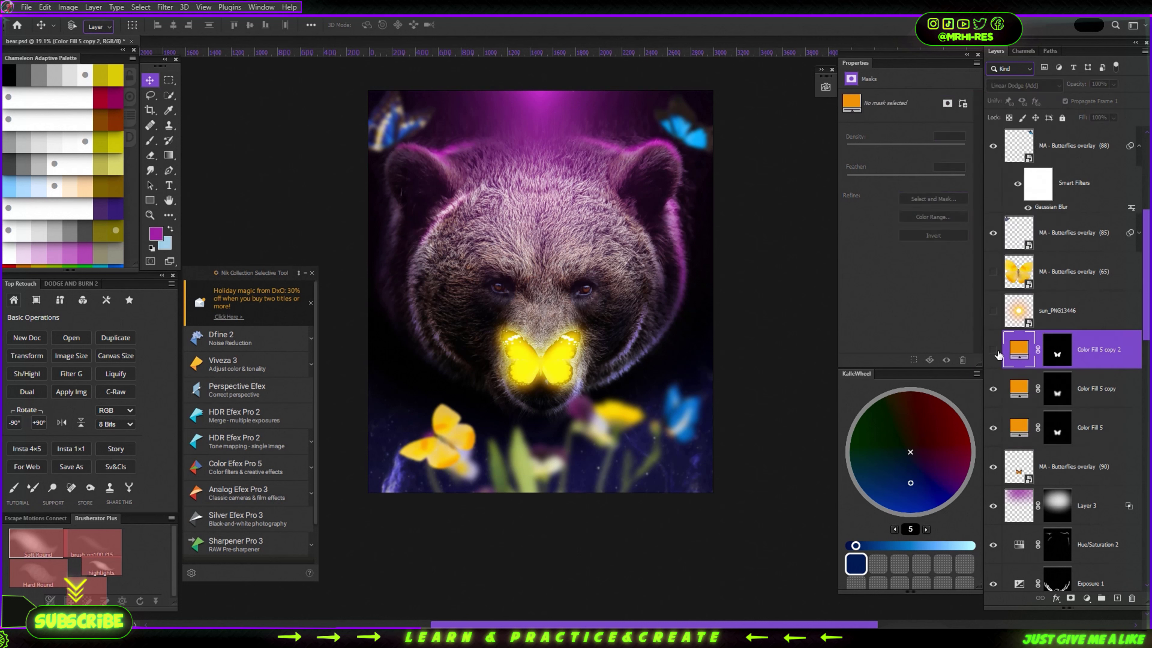
click(1057, 350)
click(993, 349)
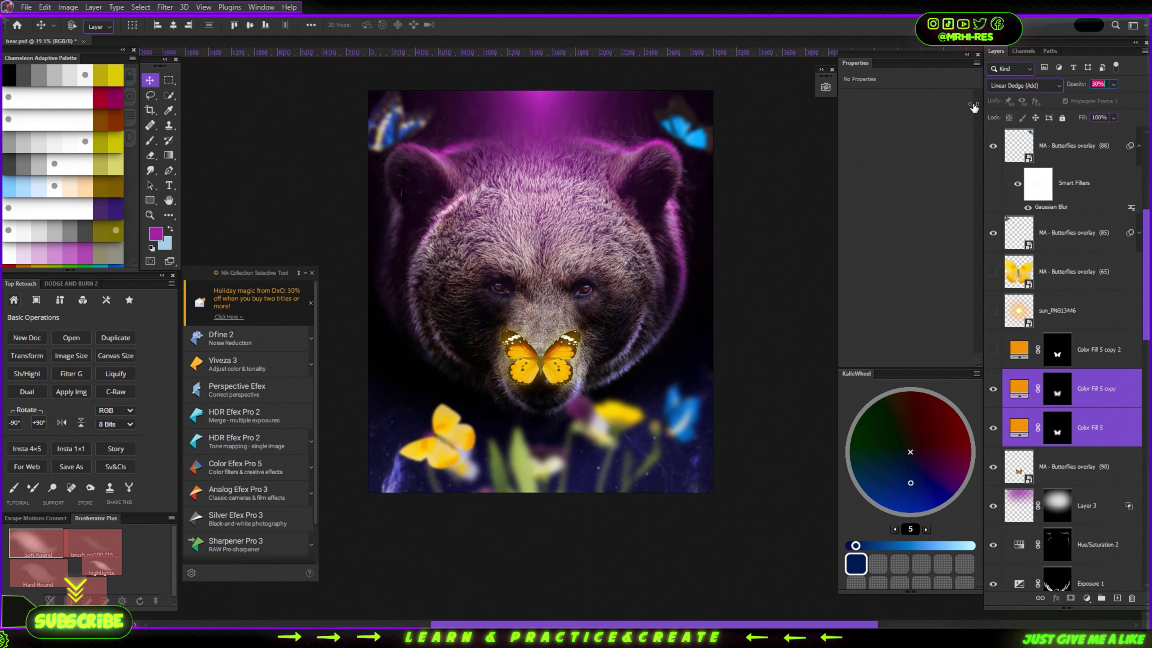
click(1024, 85)
click(1021, 219)
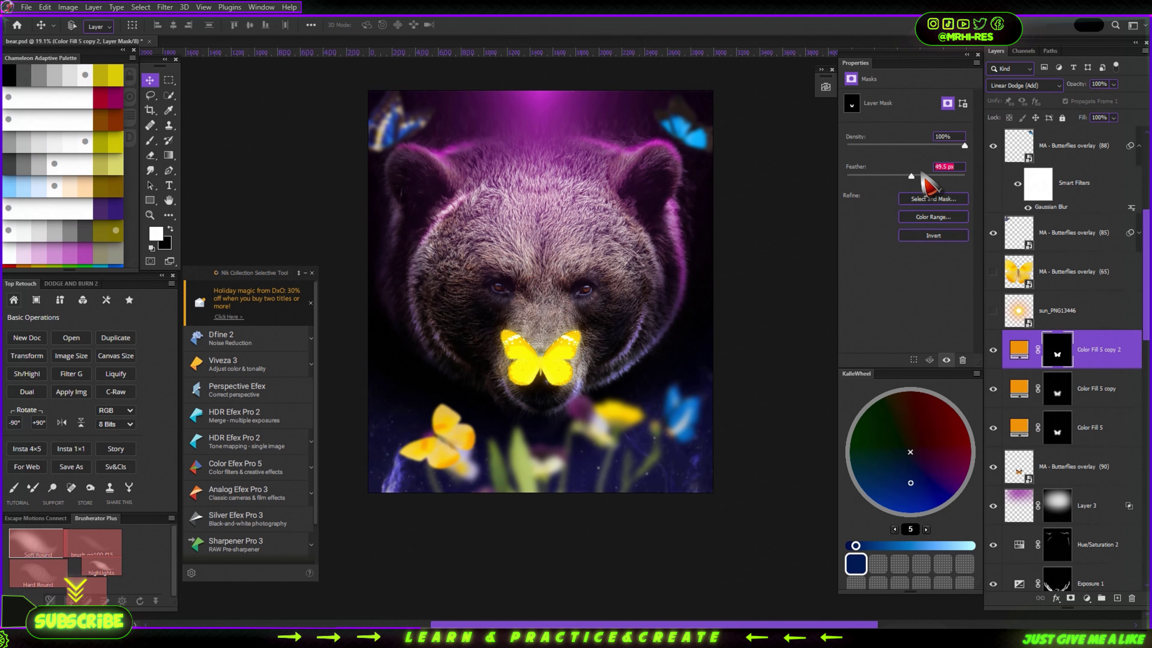
drag(900, 176, 927, 176)
scroll(544, 384, up, 3)
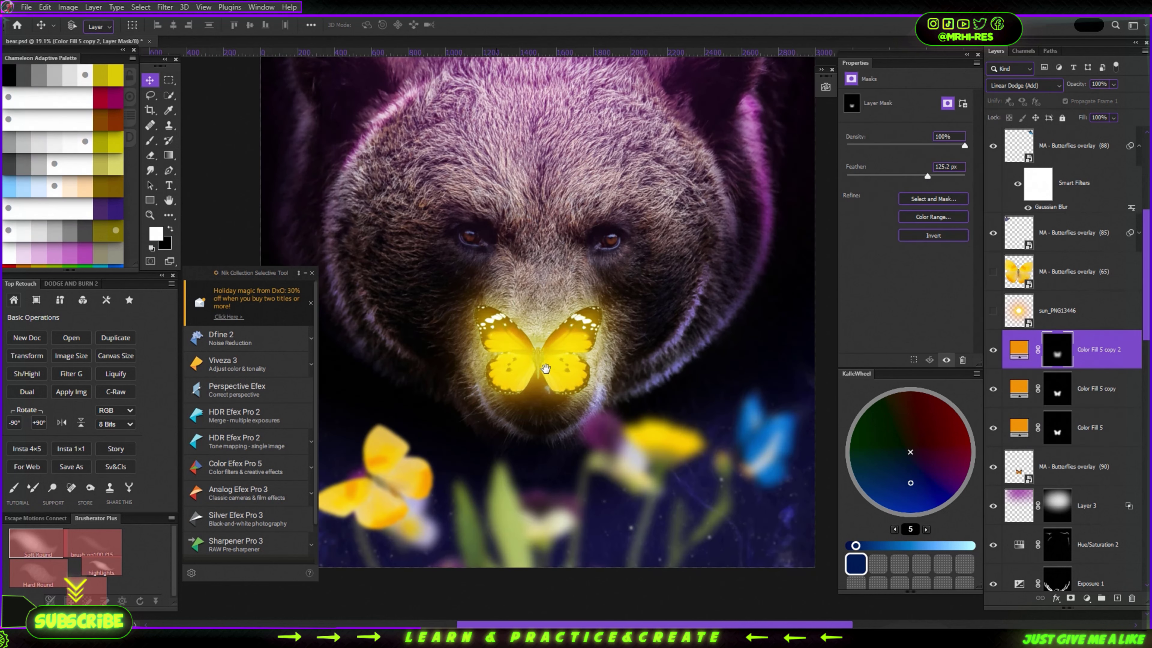
scroll(548, 370, up, 3)
Raise both orange fills to full opacity and adjust the Blend If underlying slider so the wing detail shows
click(1093, 431)
shift+click(1107, 390)
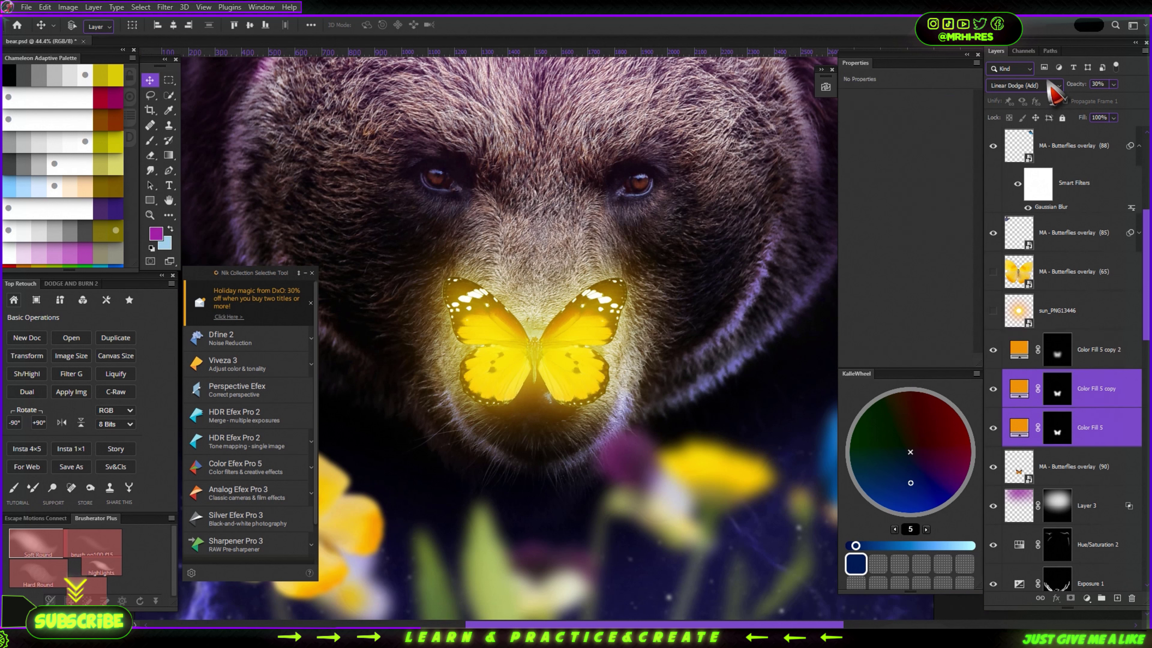
drag(1086, 91, 1118, 91)
right_click(1129, 389)
click(997, 122)
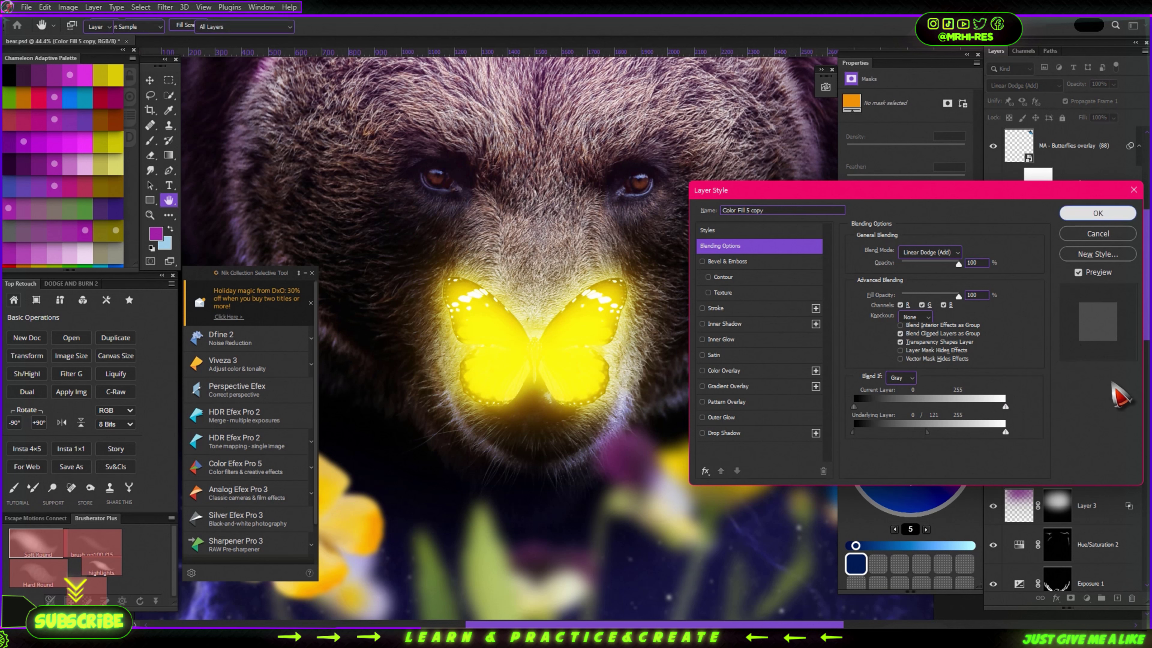
key(Return)
click(1110, 418)
drag(887, 444, 912, 444)
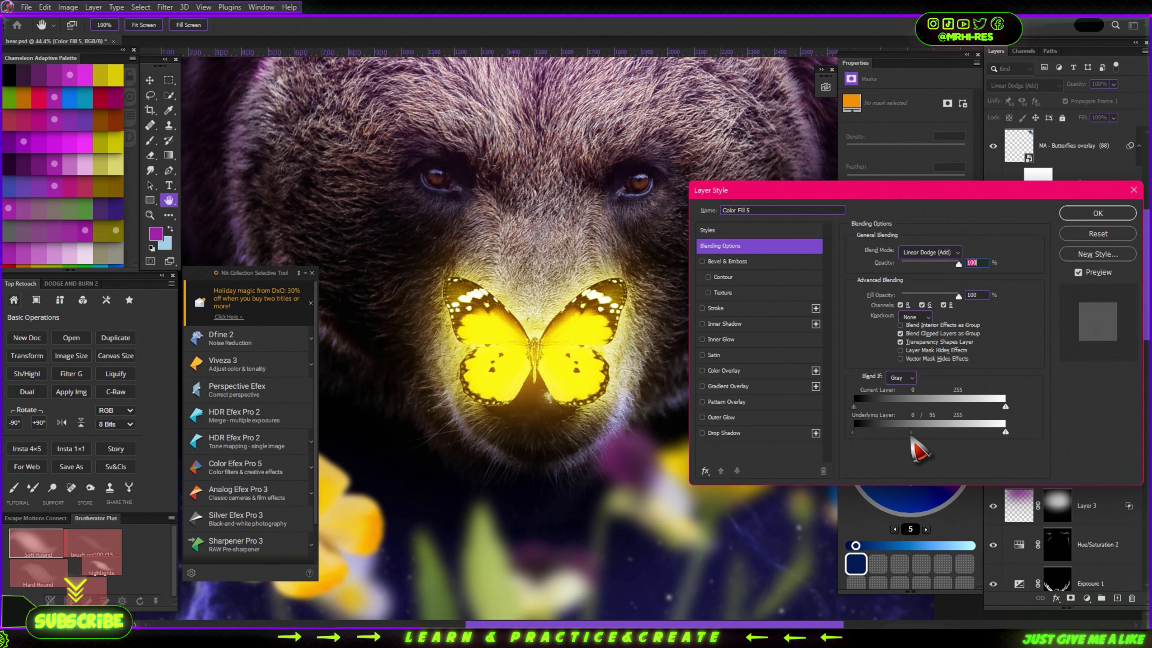
key(Return)
Lower both orange fill layers to 41% opacity and add a new empty Layer 4
ctrl+click(1098, 389)
key(4)
key(1)
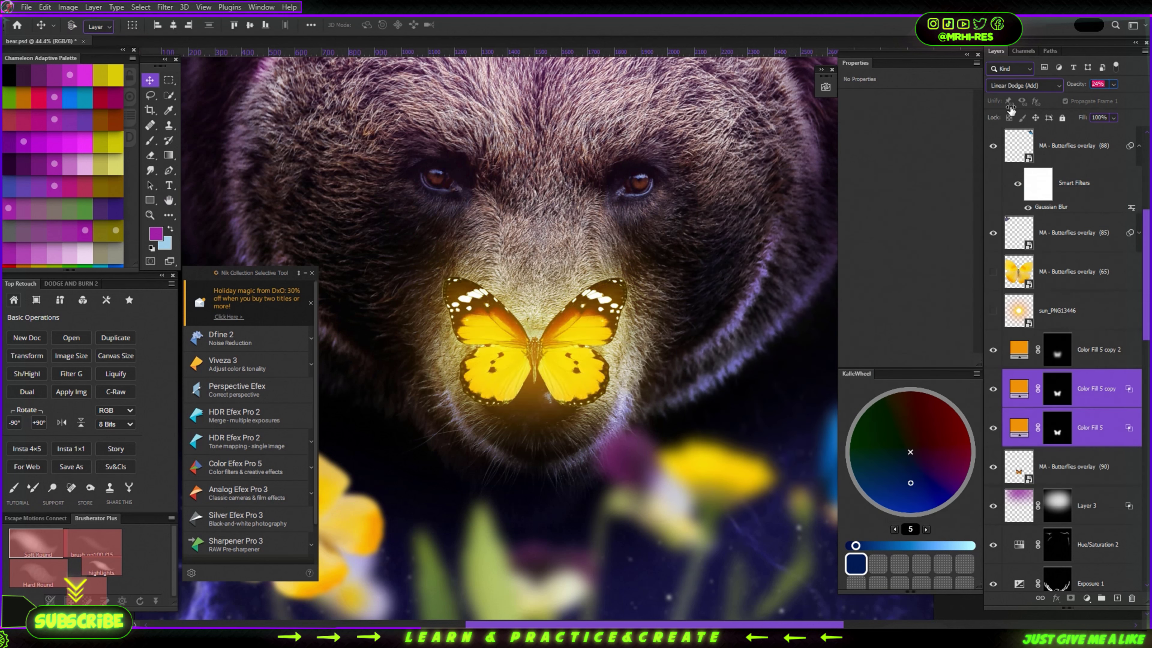
key(ctrl+0)
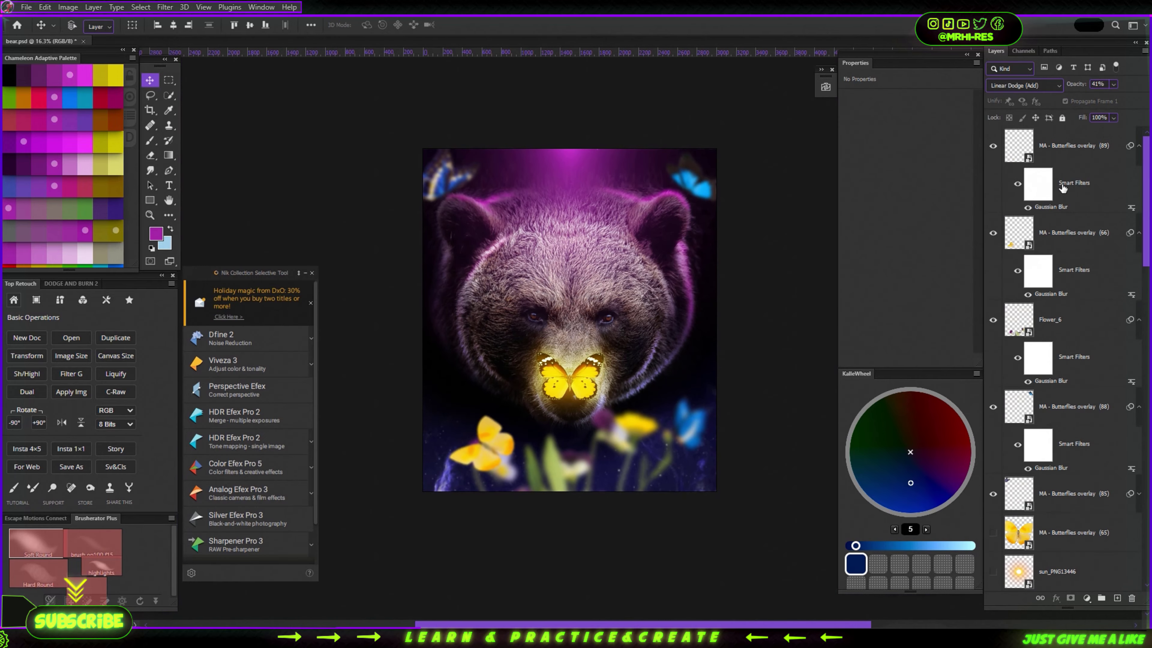
key(ctrl+shift+alt+n)
Brush a purple wash over the bottom of the image on Layer 4 and set it to Hard Light
key(b)
scroll(719, 479, down, 2)
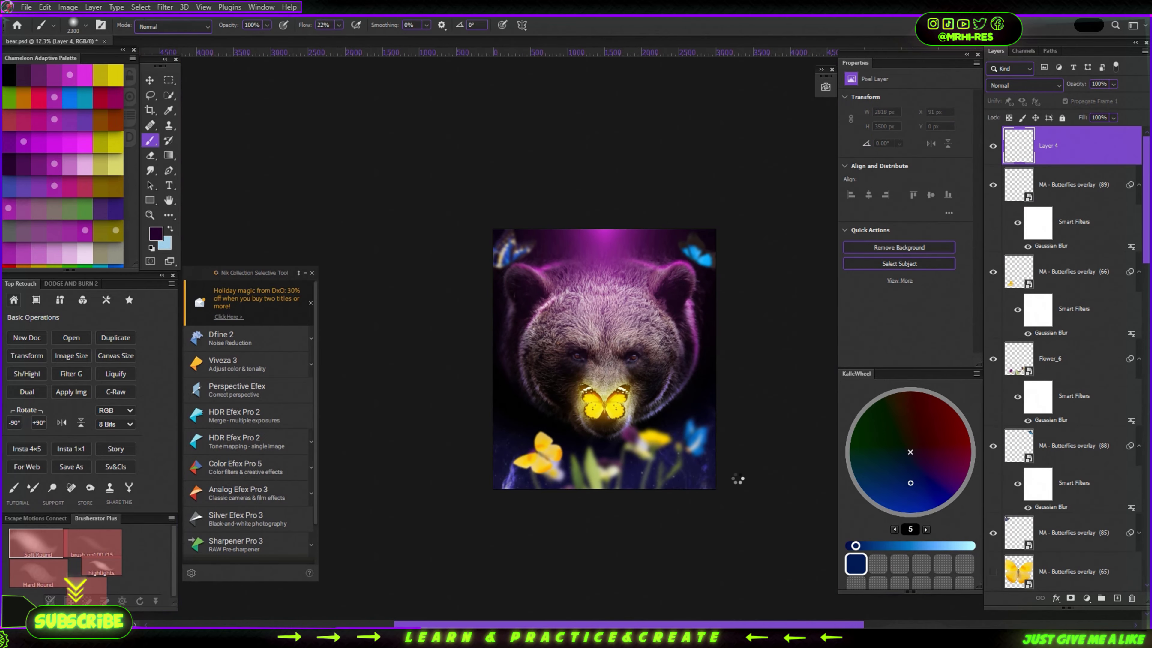
drag(726, 474, 638, 505)
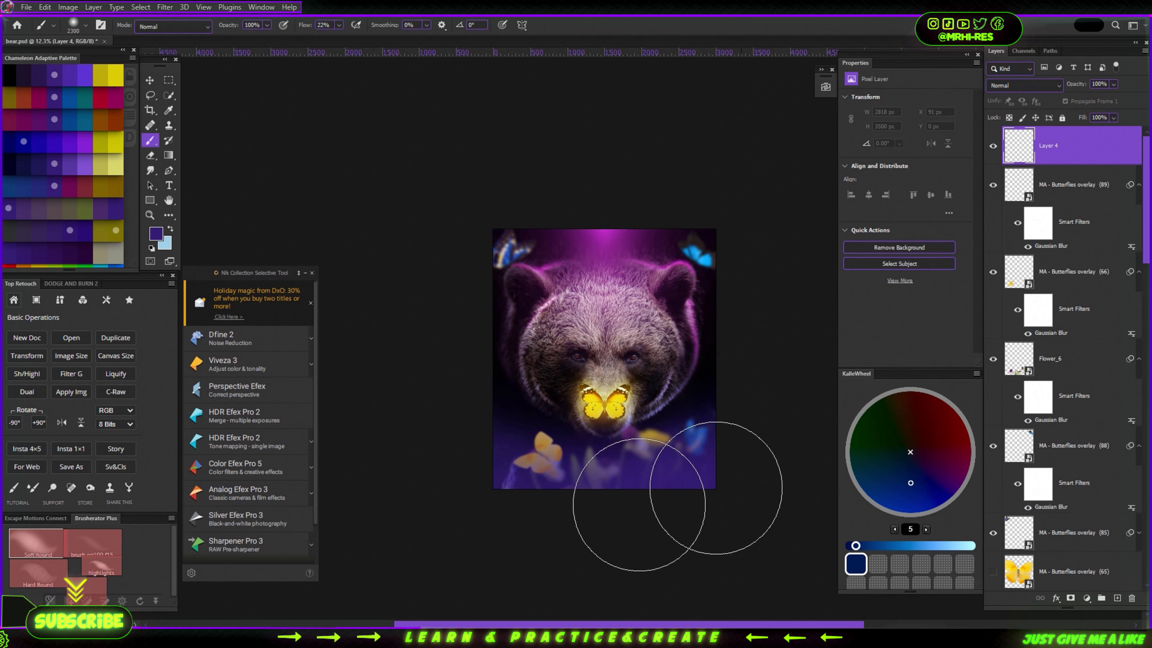
click(1024, 85)
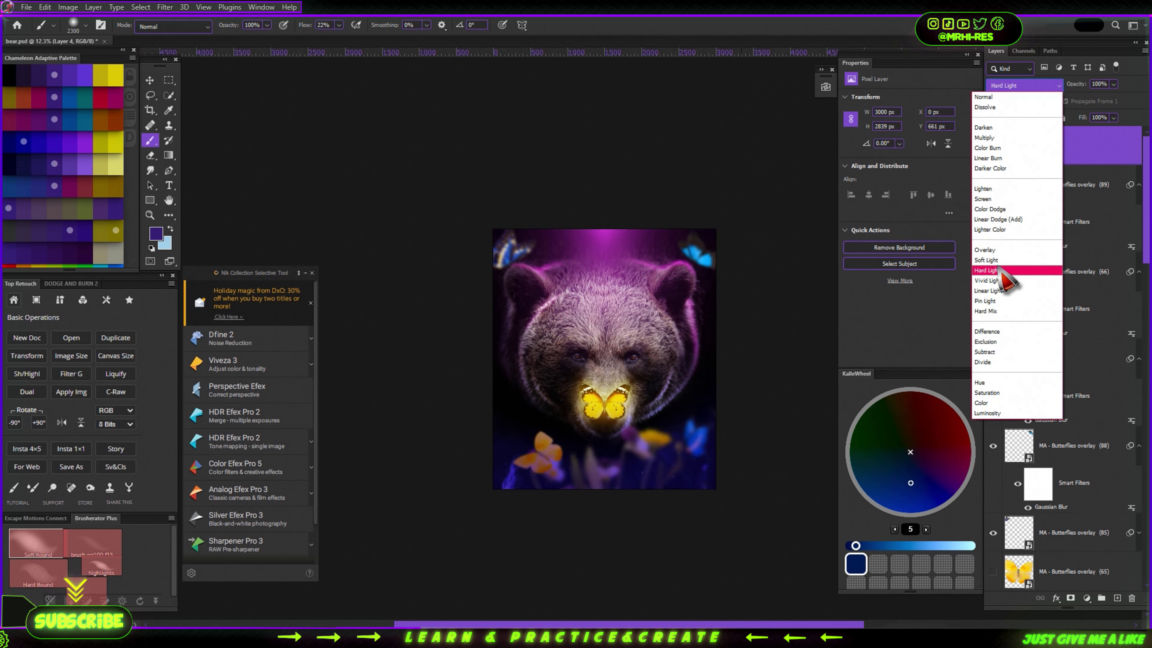
click(986, 270)
Set Layer 4 to 51% opacity and add a duplicate blended as Multiply
click(1100, 84)
text(51)
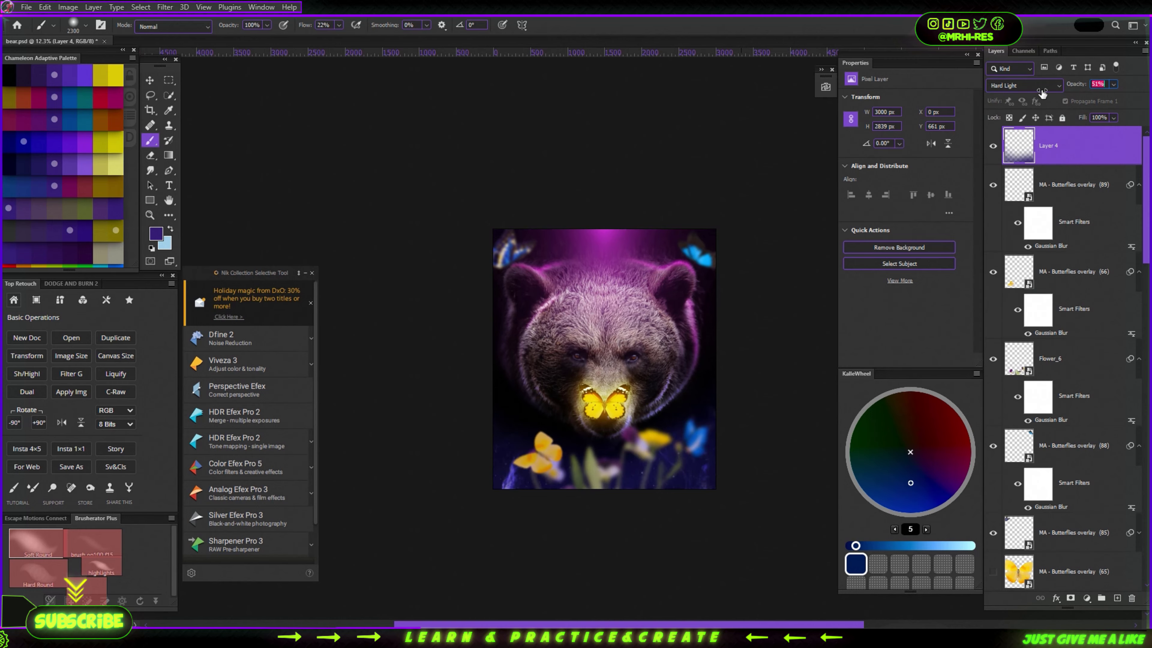
key(Return)
key(ctrl+j)
click(1024, 86)
click(1002, 146)
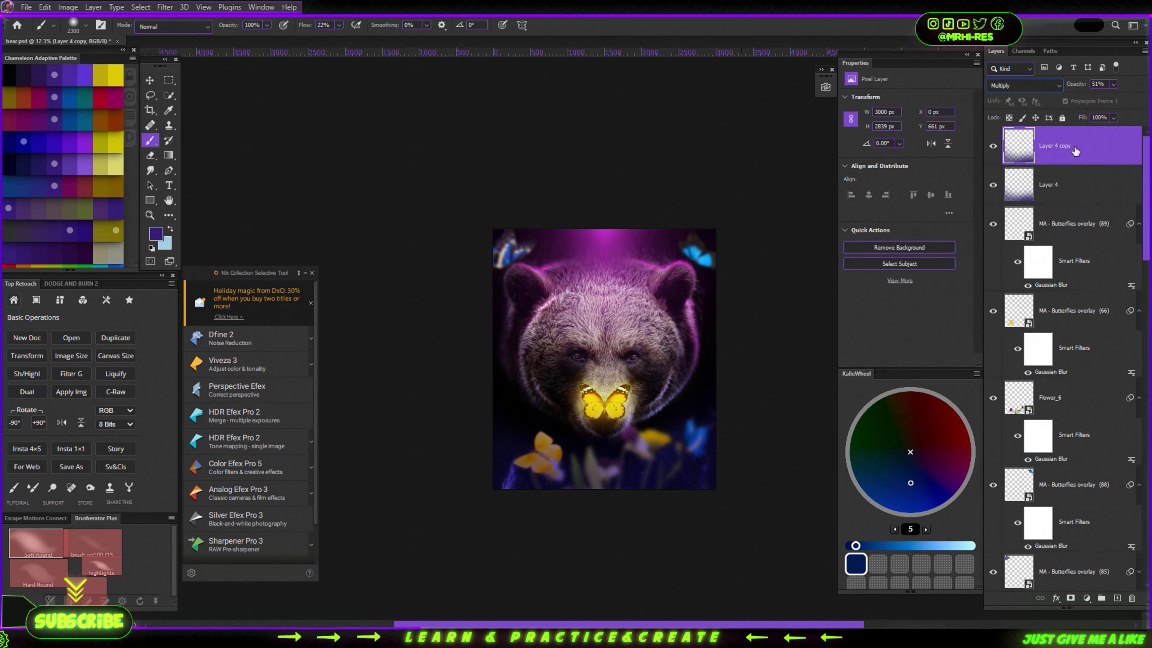
scroll(603, 399, up, 5)
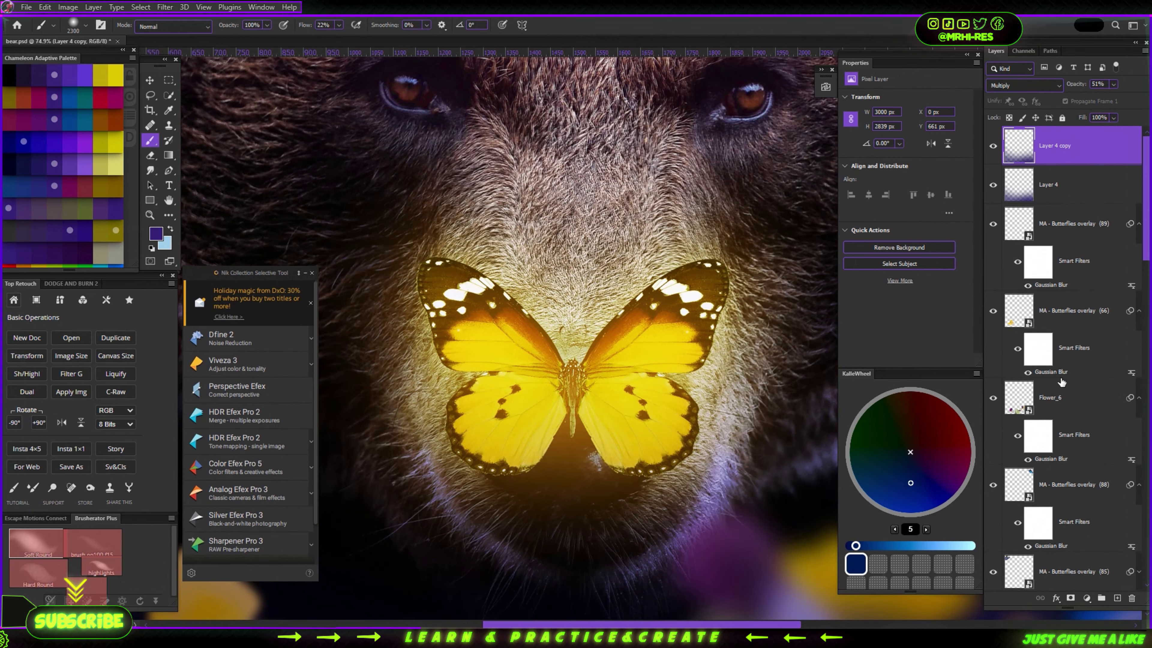
scroll(1060, 381, down, 5)
scroll(1053, 386, down, 3)
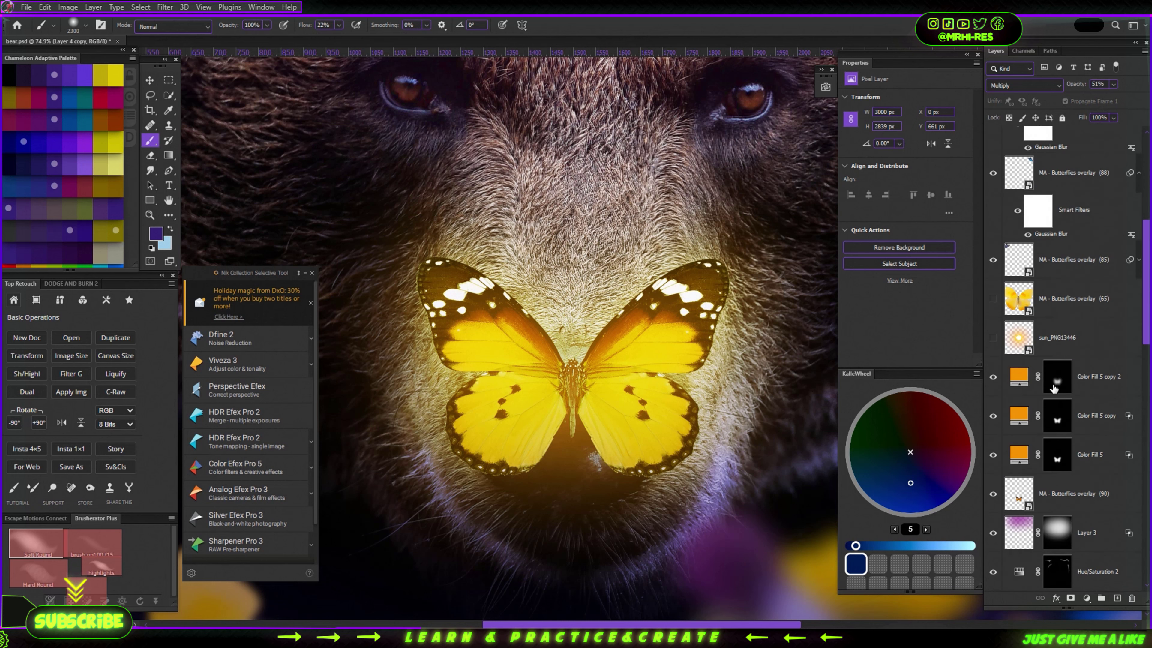
Load the butterfly selection, add clipped Layer 5, and sample the butterfly's yellow
click(1053, 385)
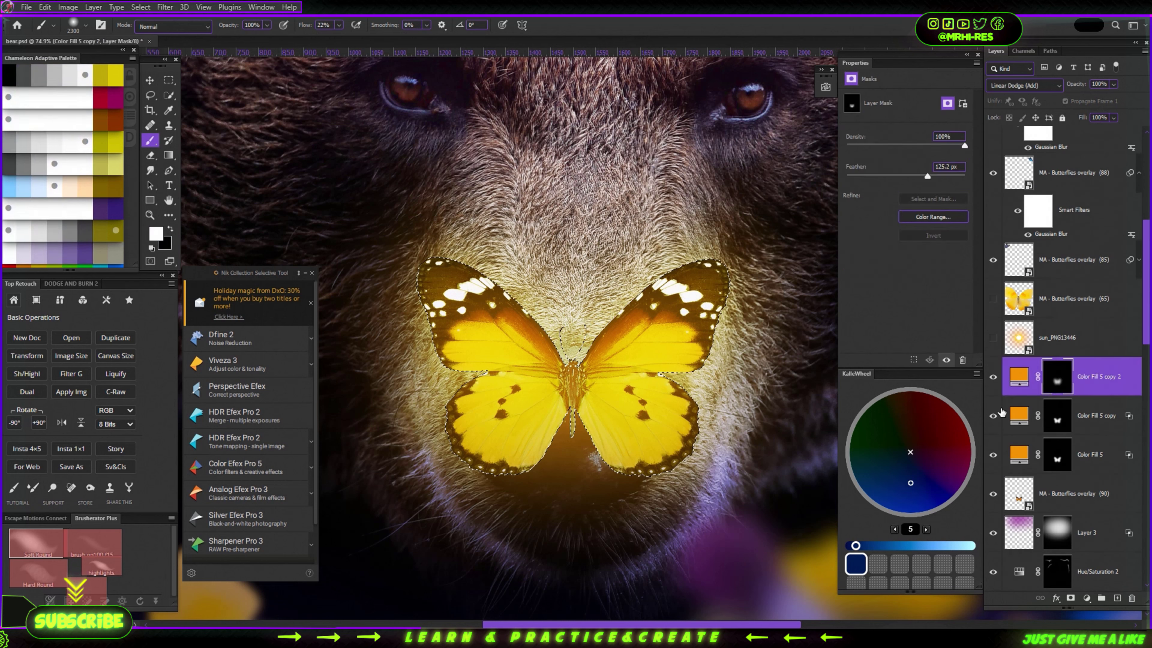
alt+click(1096, 512)
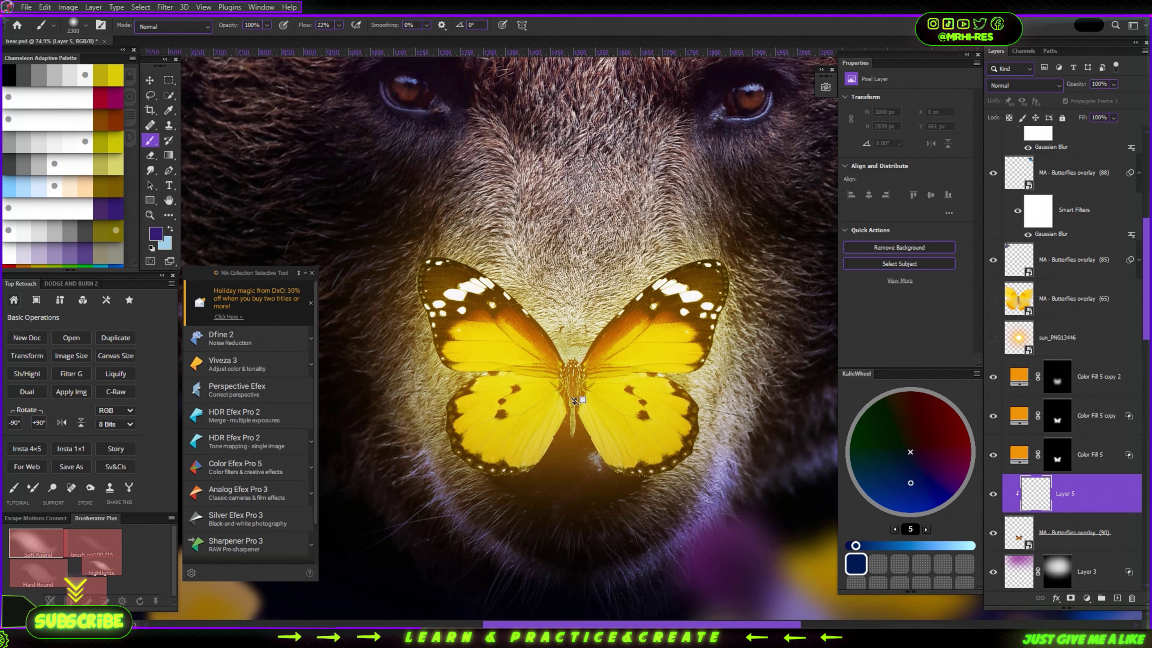
right_click(640, 394)
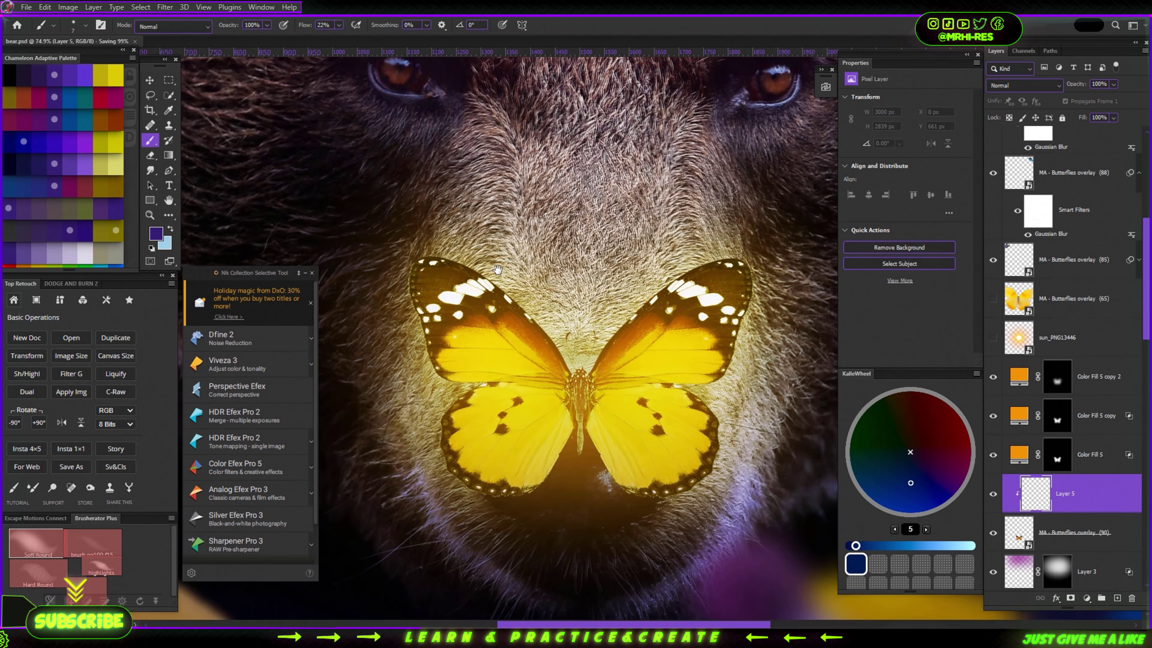
scroll(497, 269, up, 3)
alt+click(488, 436)
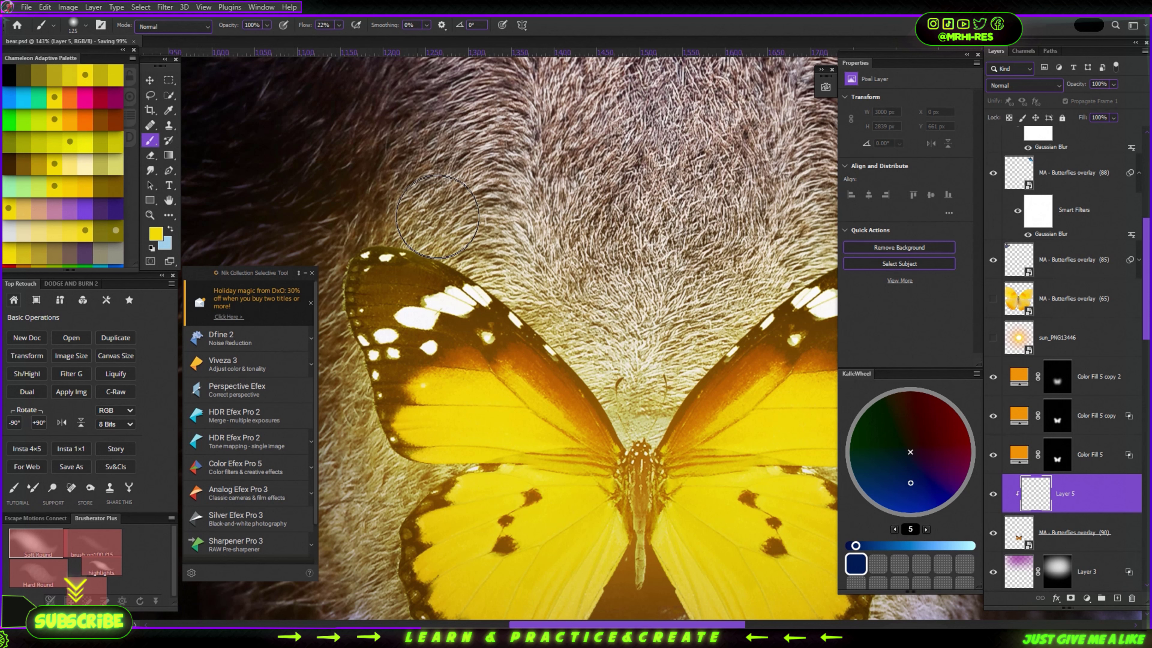
Paint yellow glow along the butterfly's left, lower and right wing edges
drag(438, 217, 390, 219)
key(bracketleft)
key(bracketleft)
key(bracketleft)
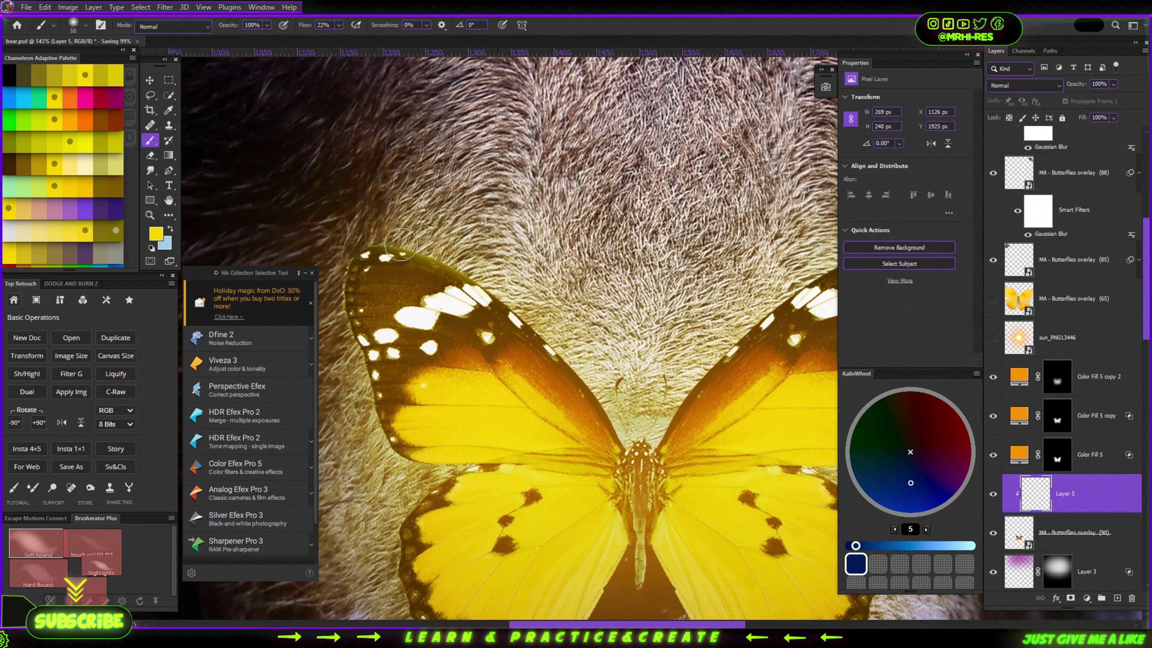
drag(525, 230, 512, 228)
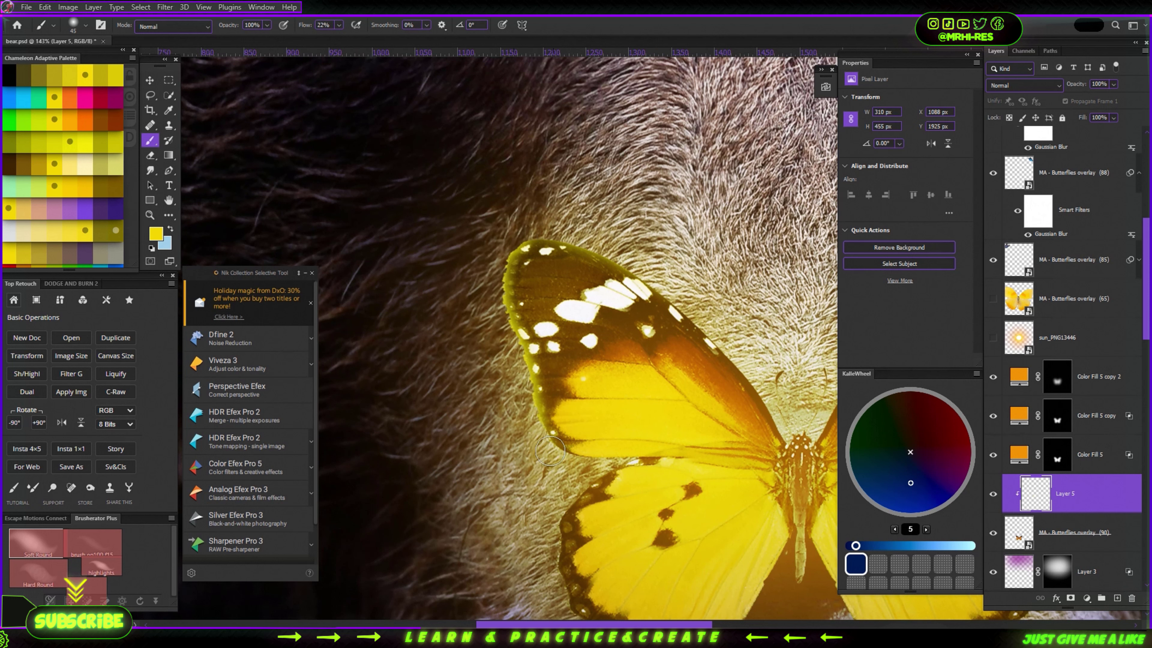
drag(557, 453, 615, 327)
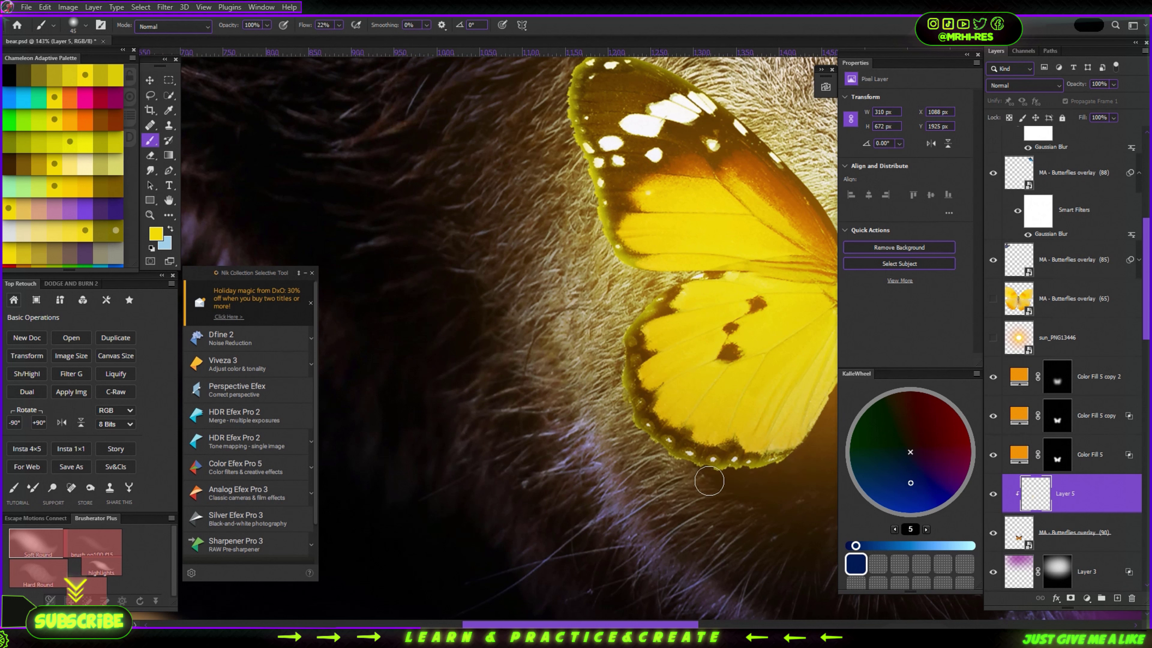
drag(715, 420, 543, 352)
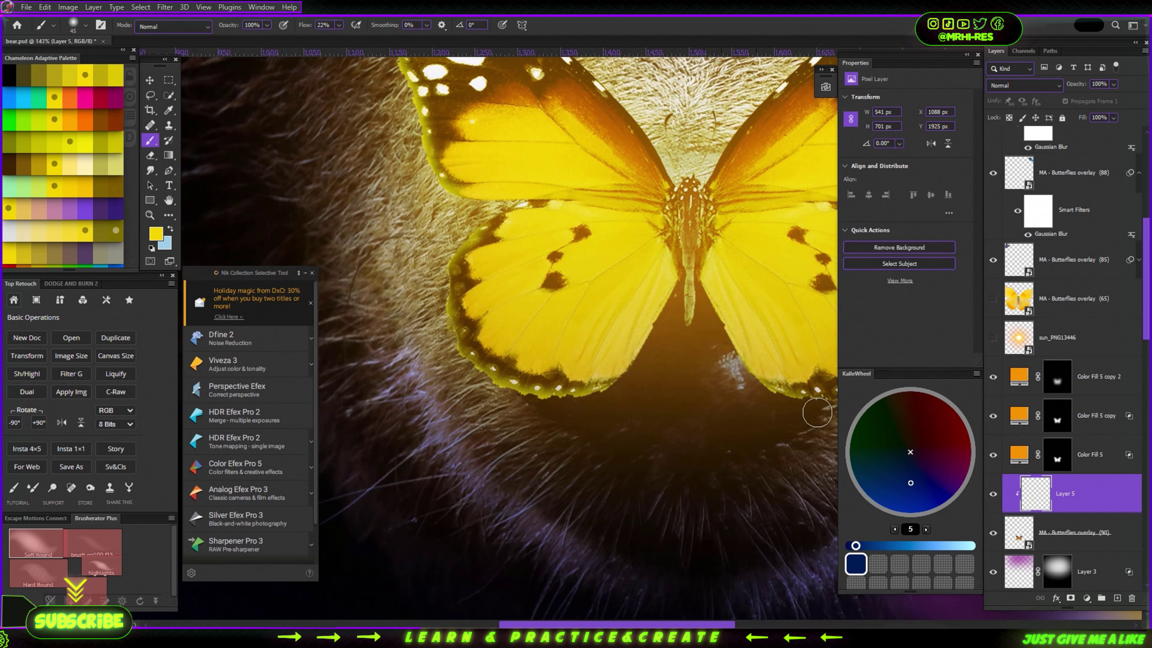
drag(817, 413, 515, 389)
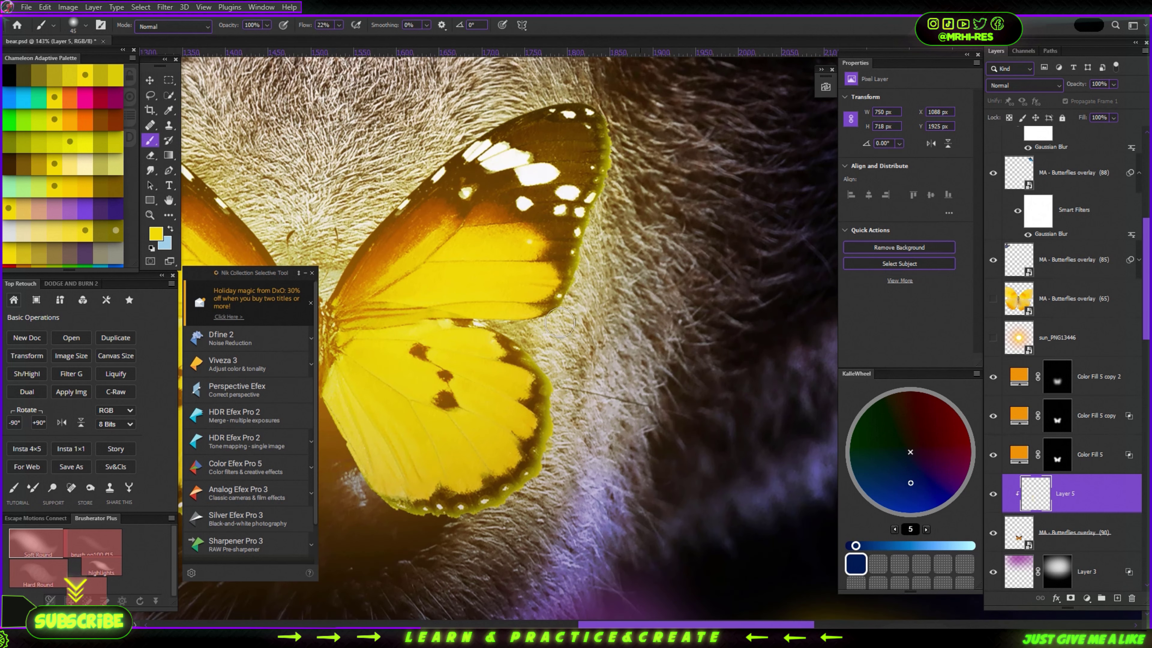
drag(525, 282, 593, 388)
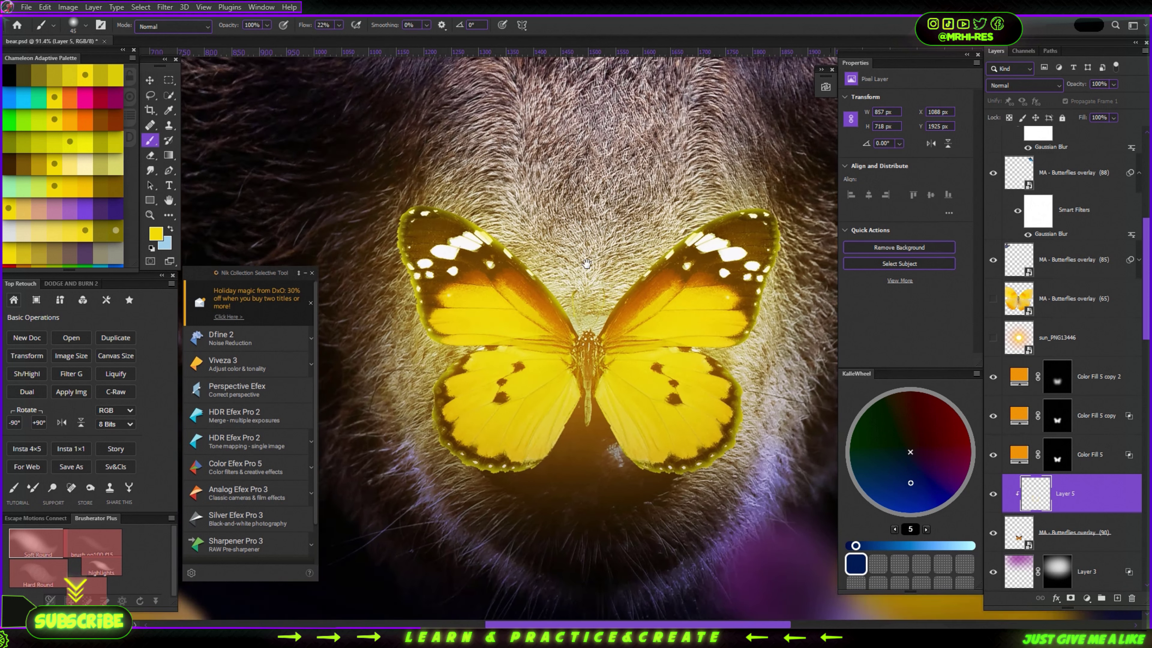
Set the glow layer's blend mode to Linear Dodge (Add)
scroll(565, 377, down, 5)
click(1023, 85)
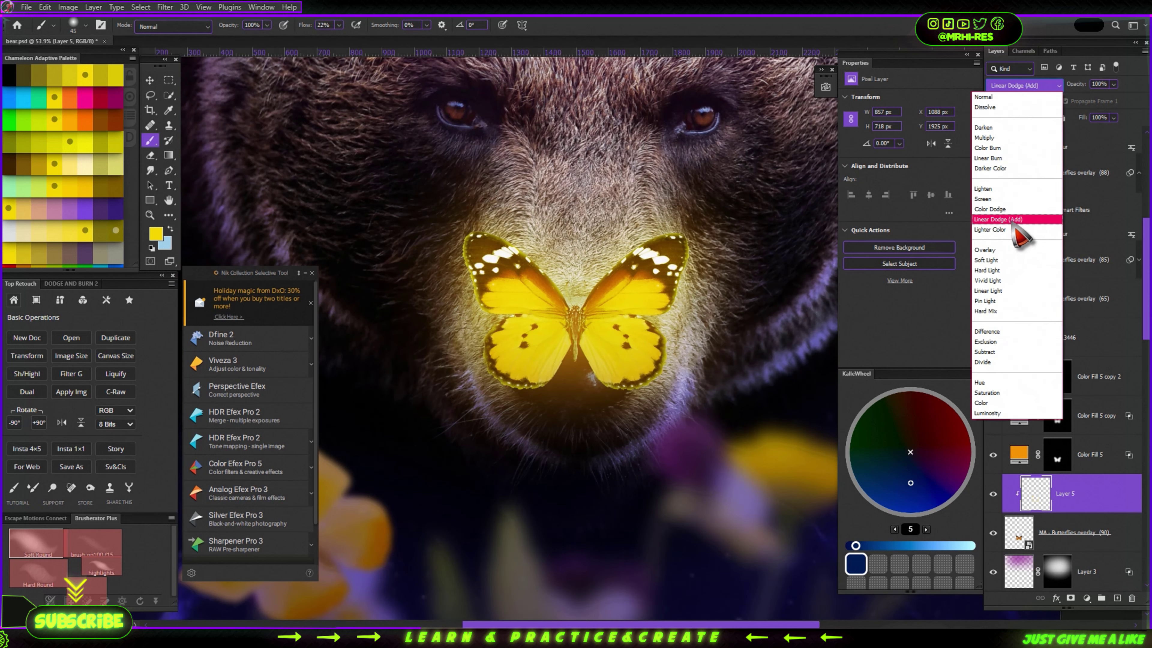
click(997, 220)
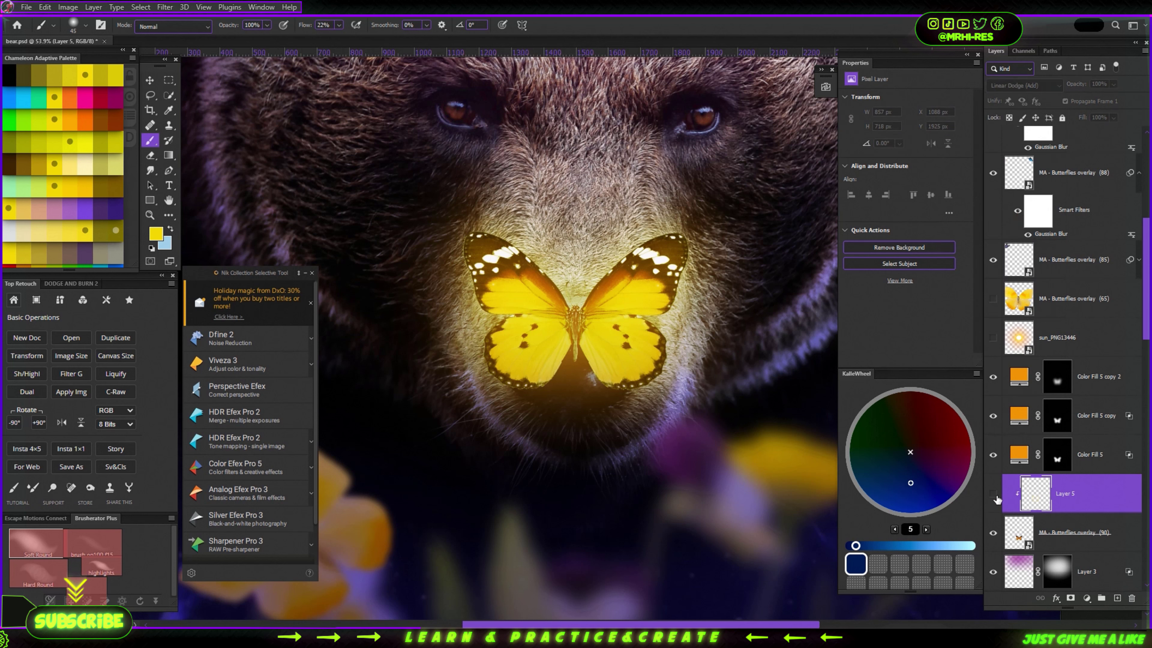
scroll(551, 402, down, 3)
Add Layer 6 below the fill layers and shade the wing edge with sampled dark brown
click(1086, 571)
click(1117, 598)
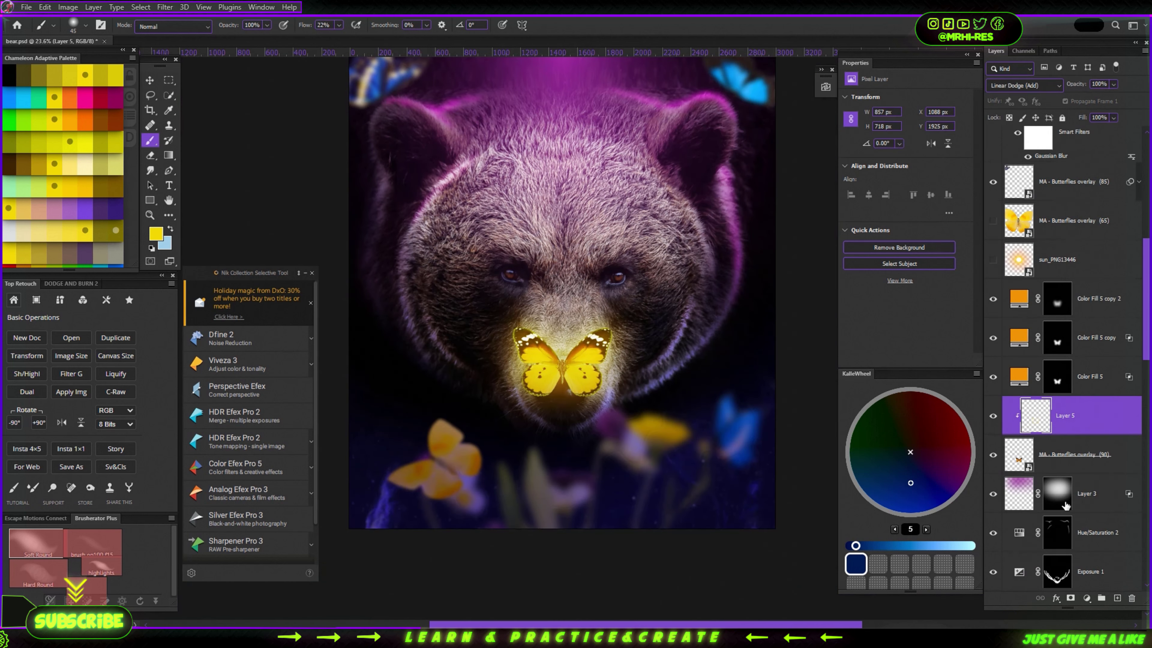
scroll(610, 443, up, 3)
scroll(609, 444, up, 3)
alt+click(609, 444)
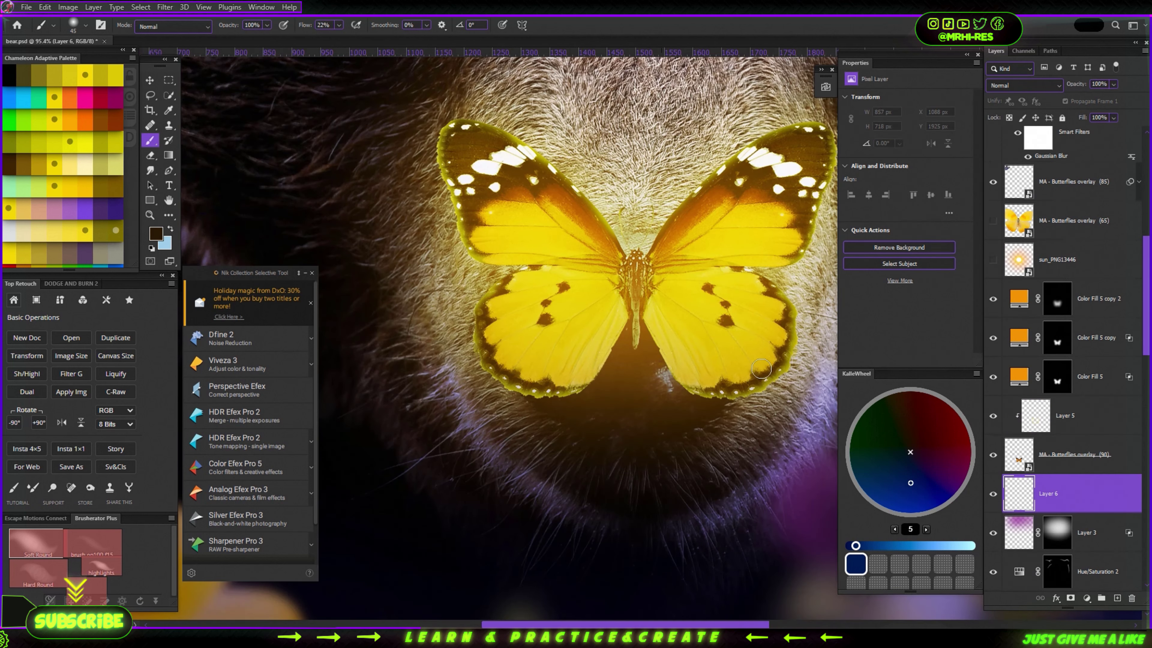
scroll(560, 330, up, 1)
drag(593, 300, 606, 276)
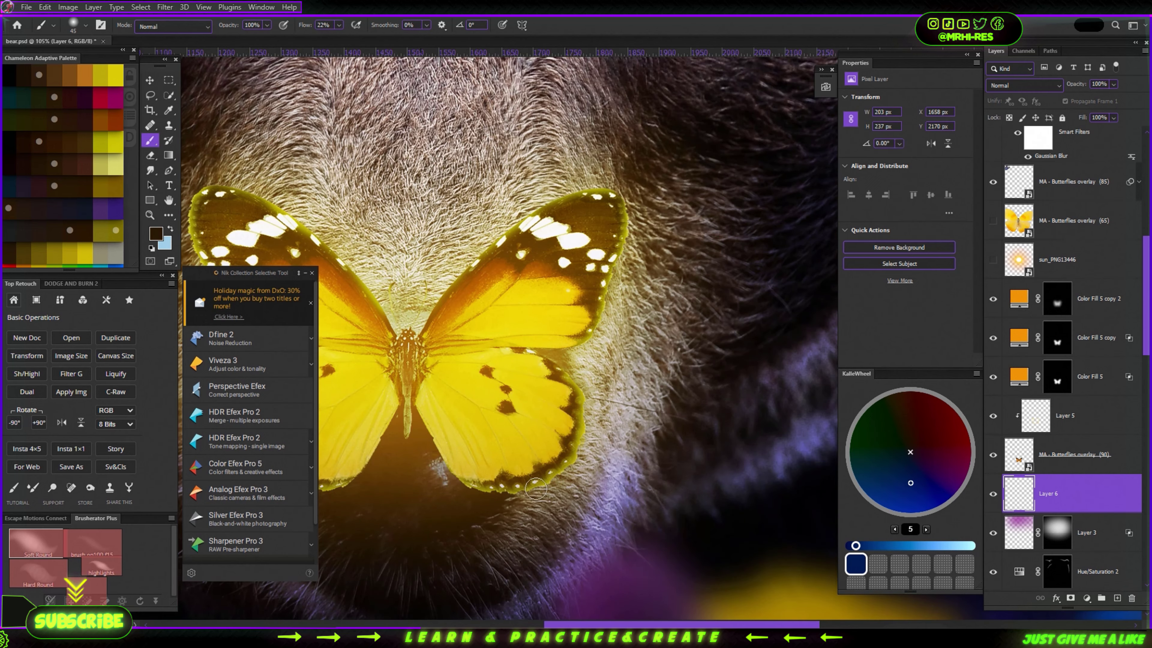
Set Layer 6 to Multiply and darken the edge of the butterfly's left wing
click(993, 85)
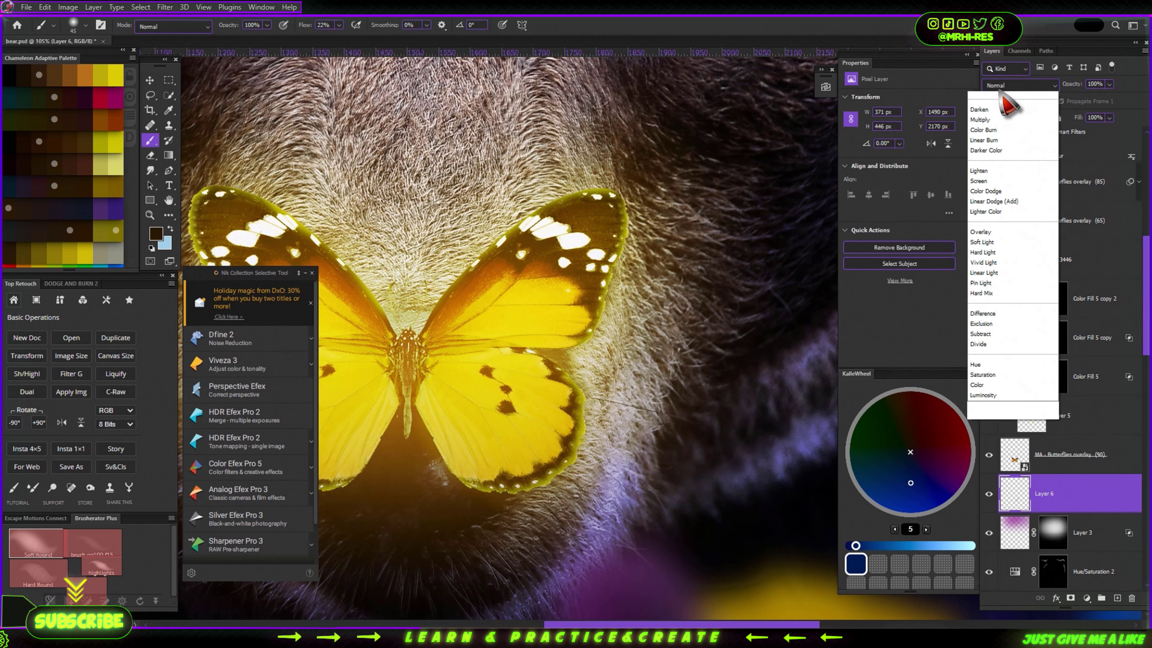
click(1021, 85)
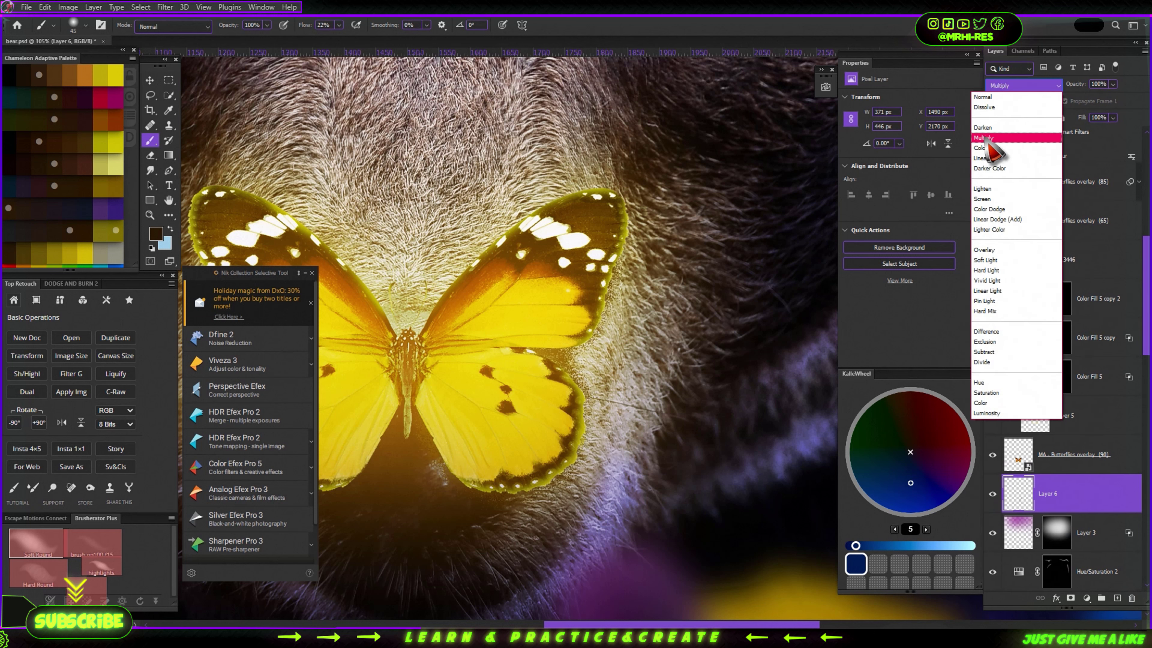
click(997, 137)
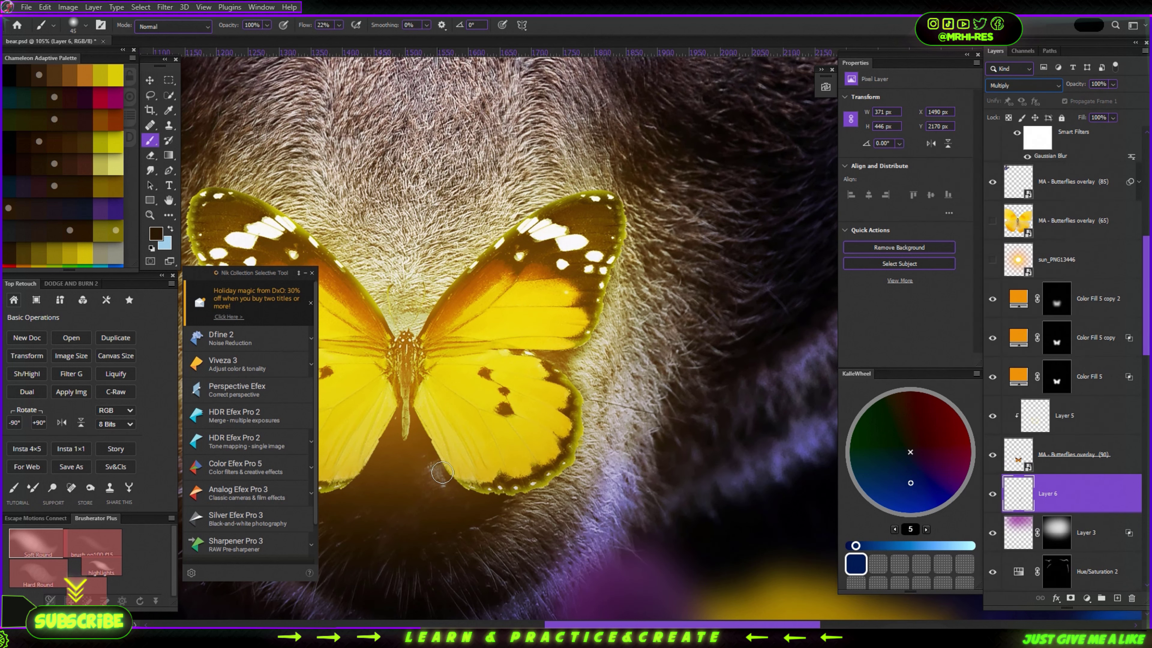
scroll(579, 425, down, 2)
scroll(580, 426, left, 4)
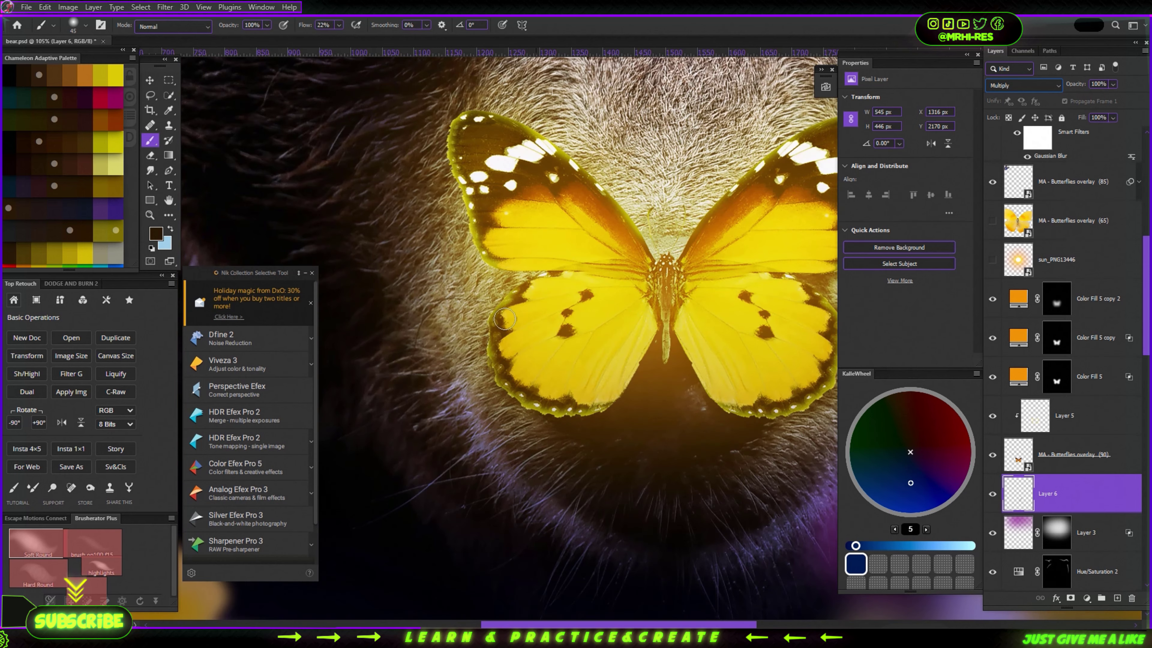
drag(457, 130, 485, 272)
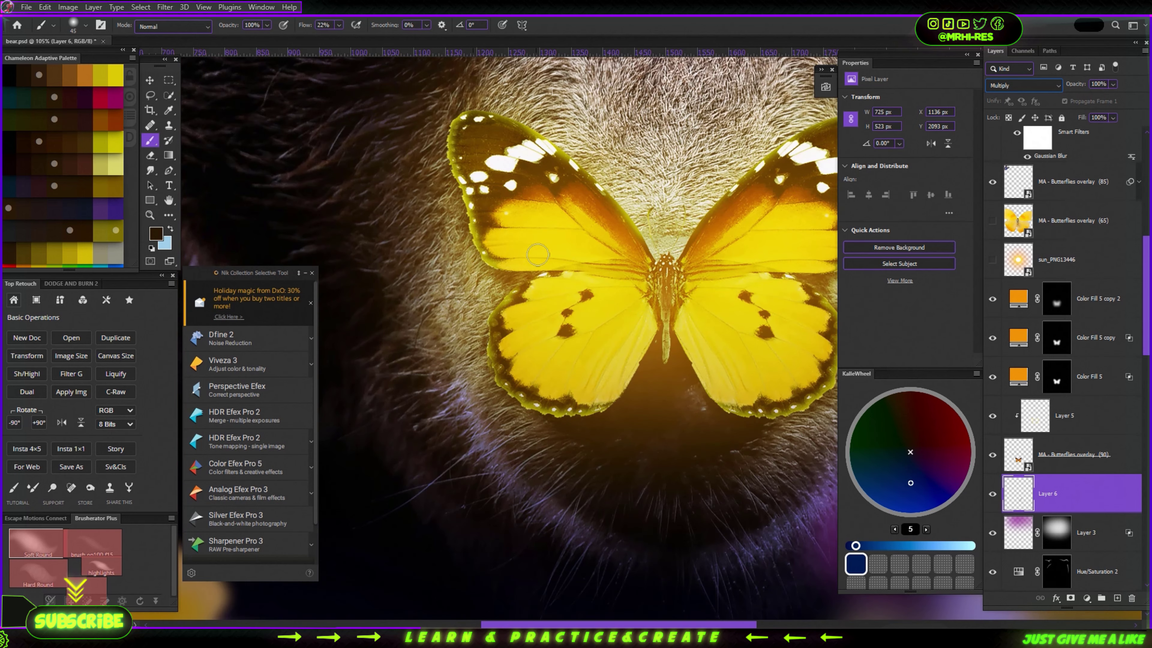
scroll(603, 415, down, 3)
scroll(620, 417, down, 3)
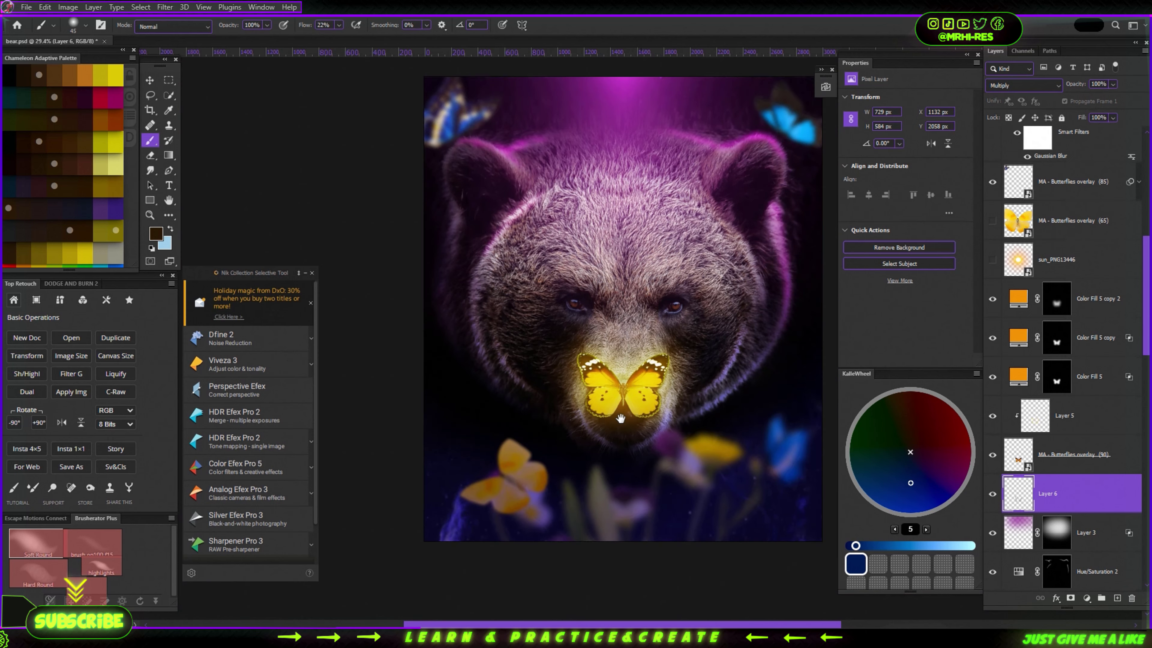
Add a sampled-blue Color Fill 6 layer on top with its mask inverted to hide it
key(alt+period)
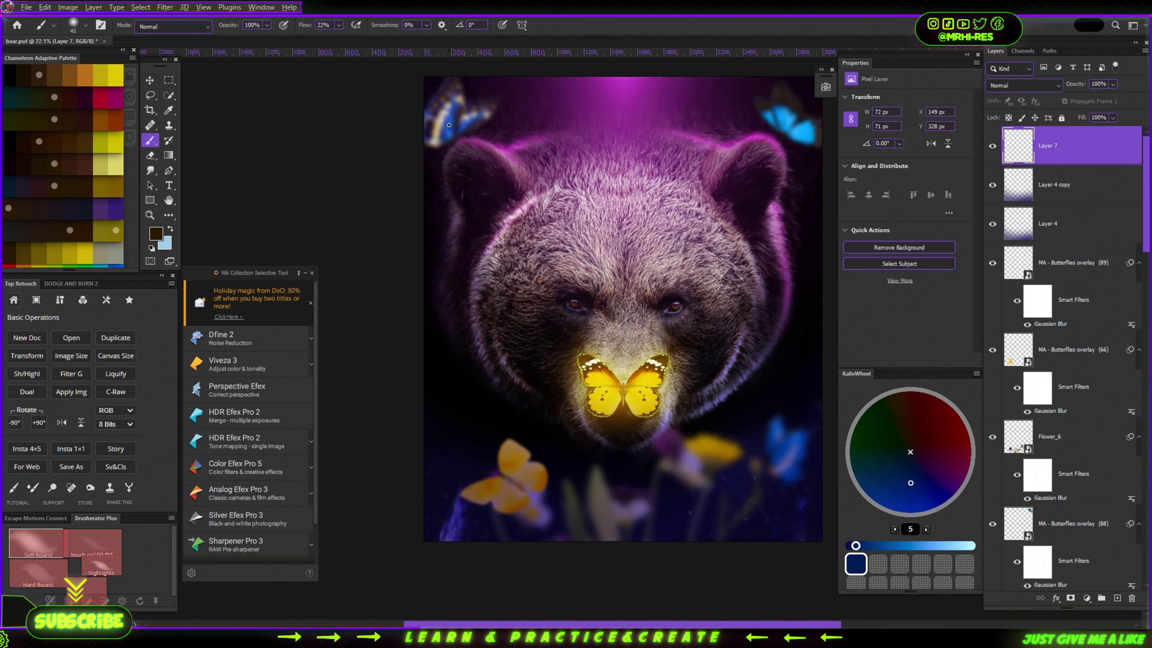
click(920, 546)
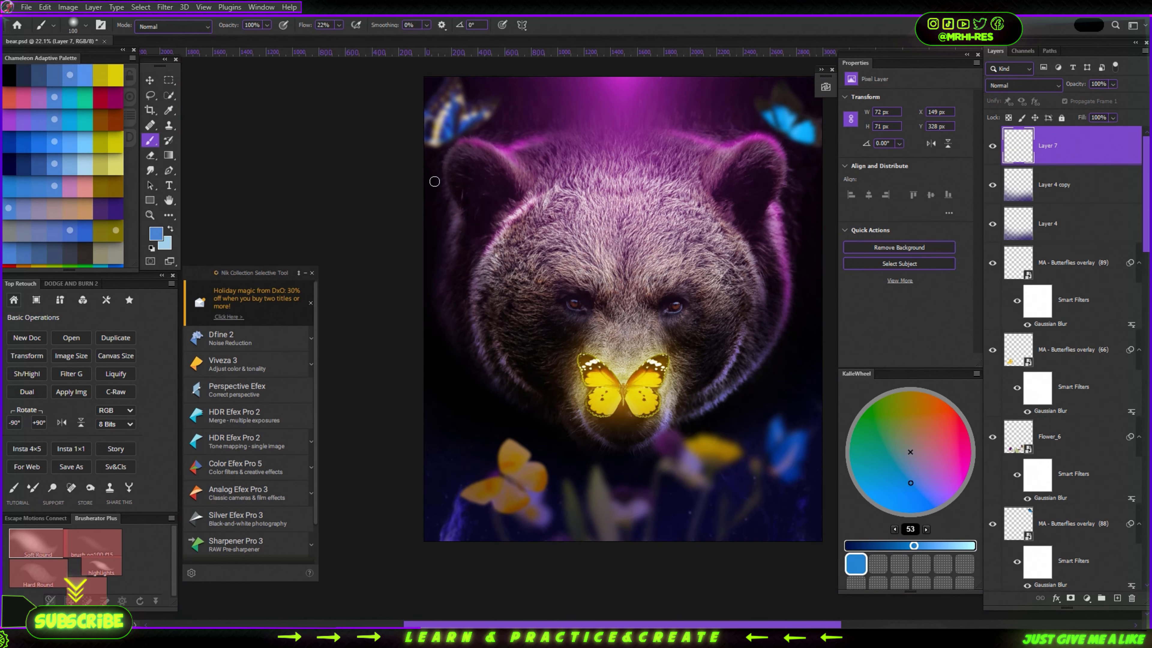
alt+click(445, 128)
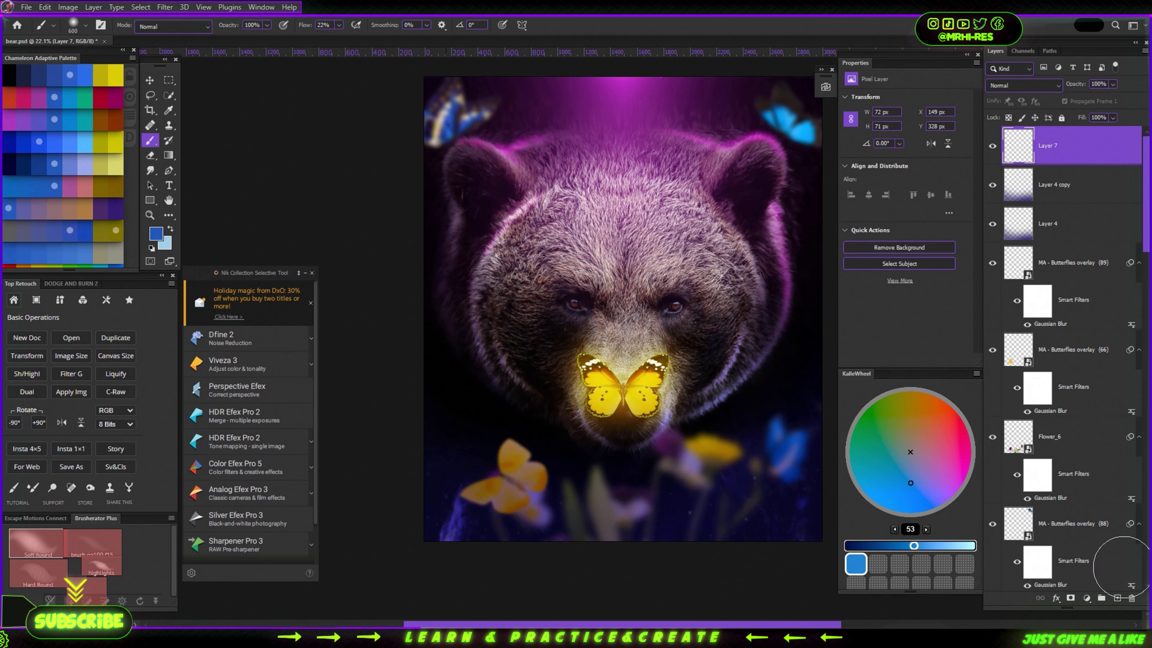
click(1086, 598)
click(997, 393)
key(Return)
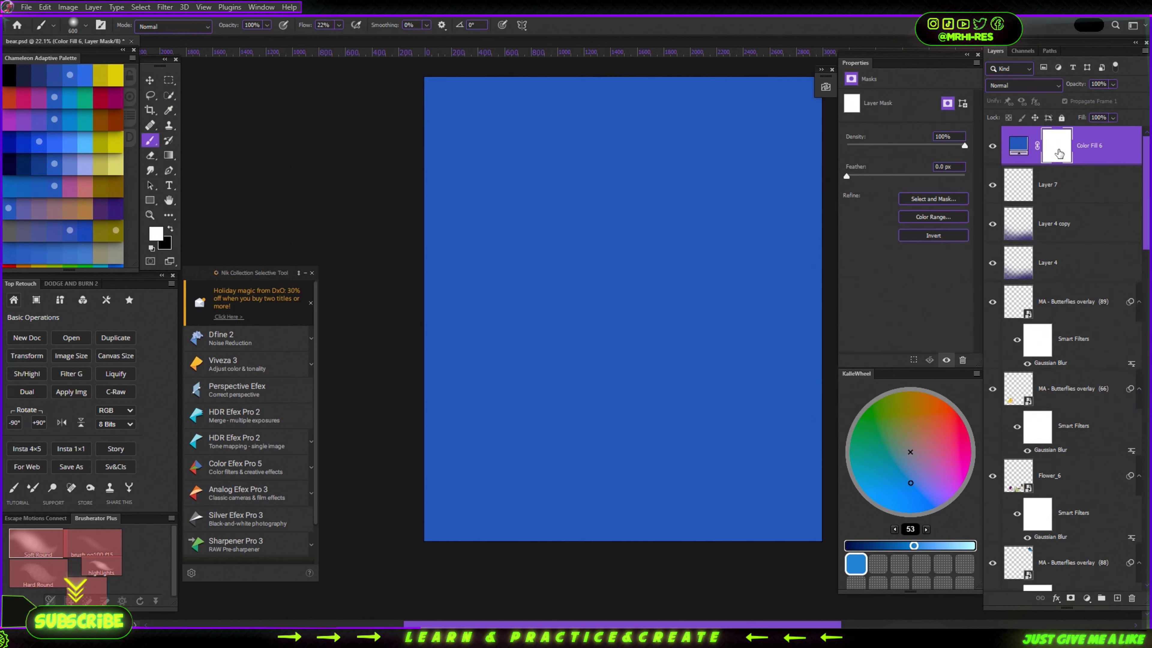
key(ctrl+i)
Zoom out, enlarge the brush, and set Color Fill 6 to Lighten
key(ctrl+minus)
key(bracketright)
key(bracketright)
key(bracketright)
key(bracketright)
key(bracketright)
key(bracketright)
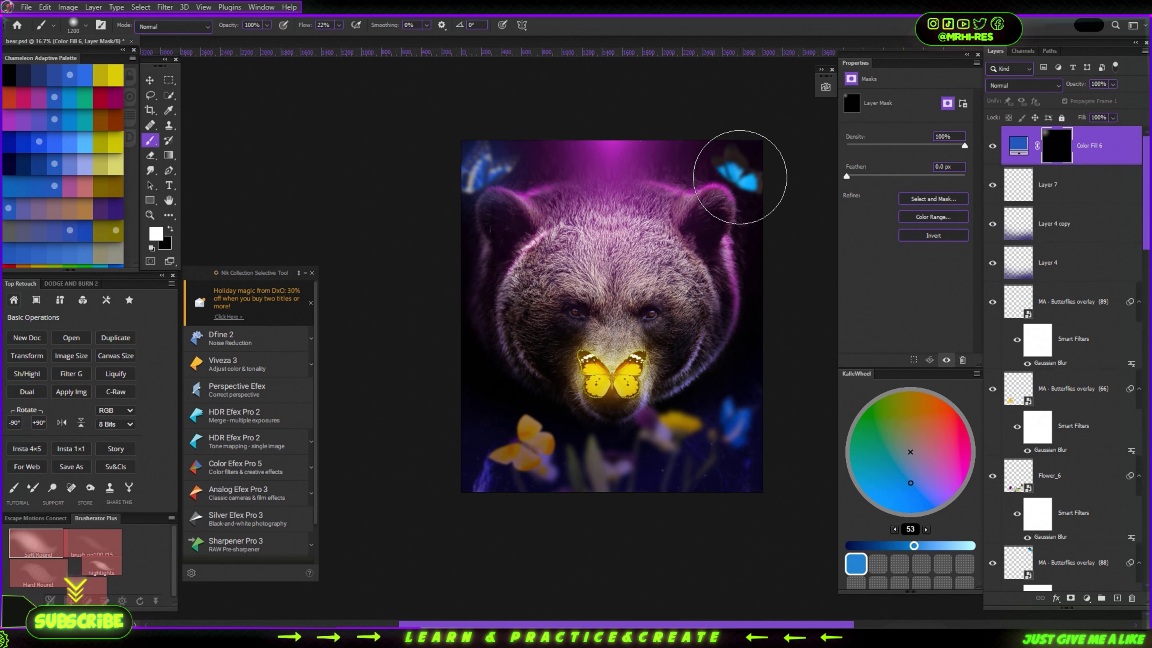
click(1023, 84)
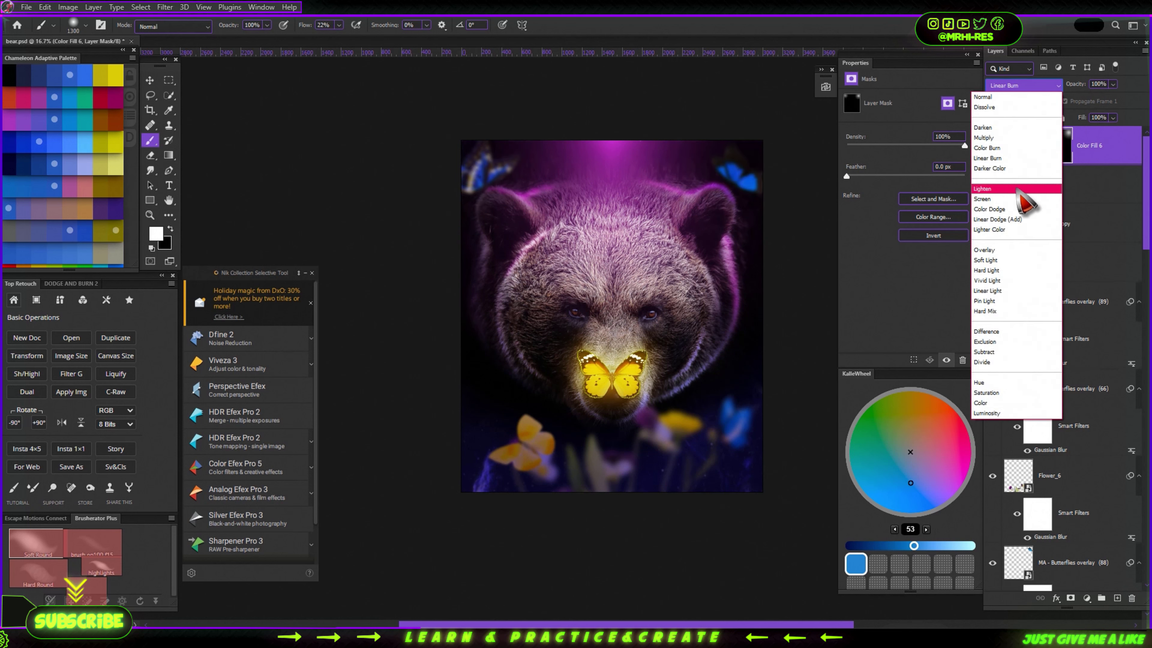
click(1011, 186)
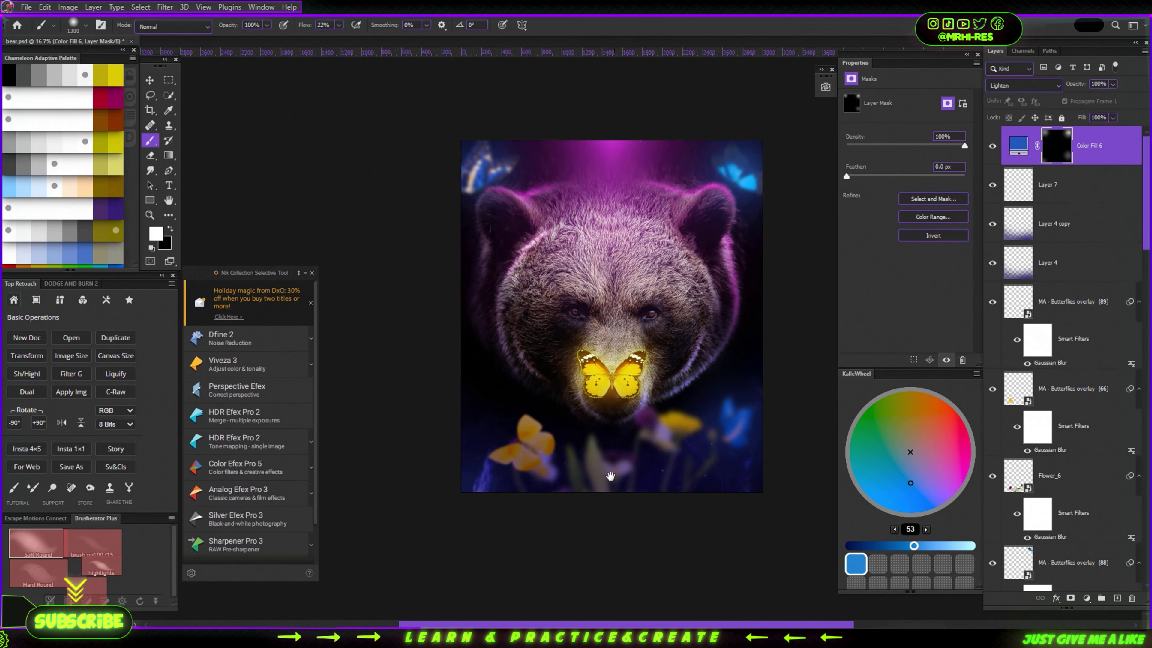
scroll(573, 475, up, 3)
scroll(629, 380, down, 3)
Add Layer 8 in Linear Dodge (Add) and paint a yellow glow around the butterfly
key(ctrl+shift+alt+n)
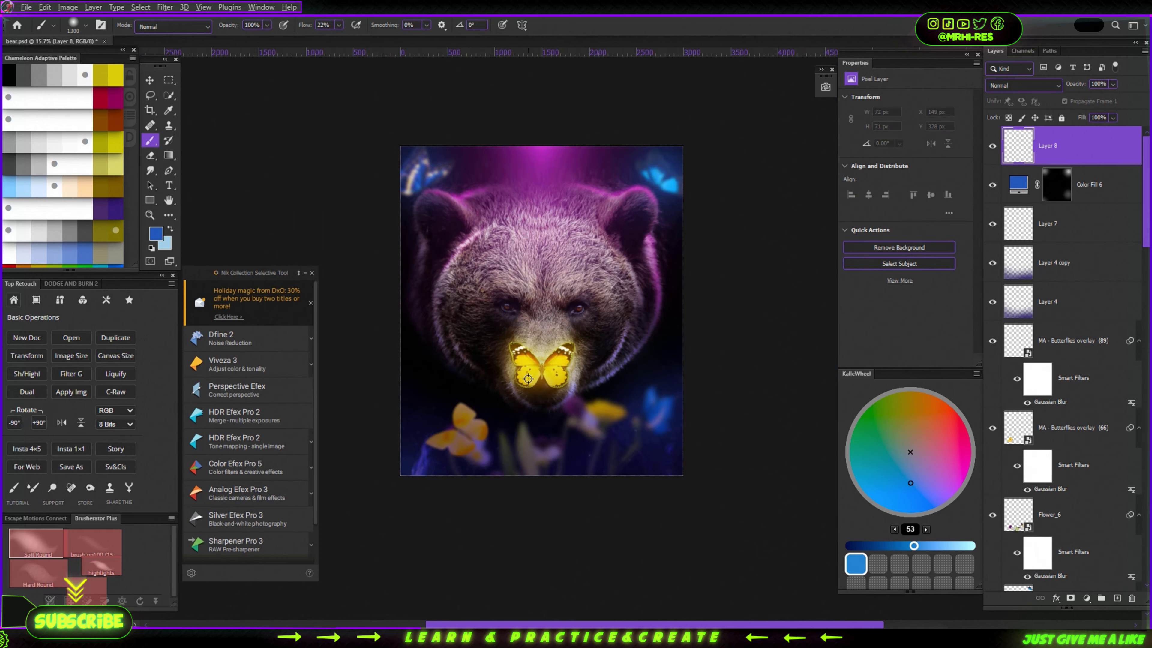
alt+click(456, 433)
key(bracketleft)
key(bracketleft)
key(bracketleft)
click(1023, 85)
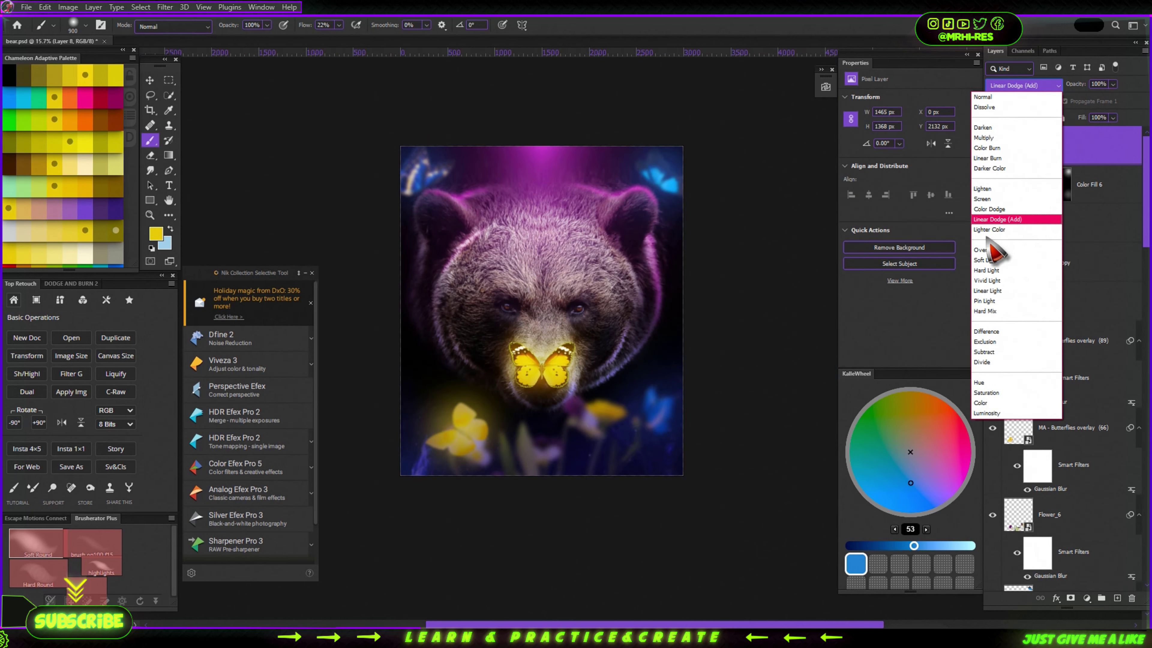
click(993, 220)
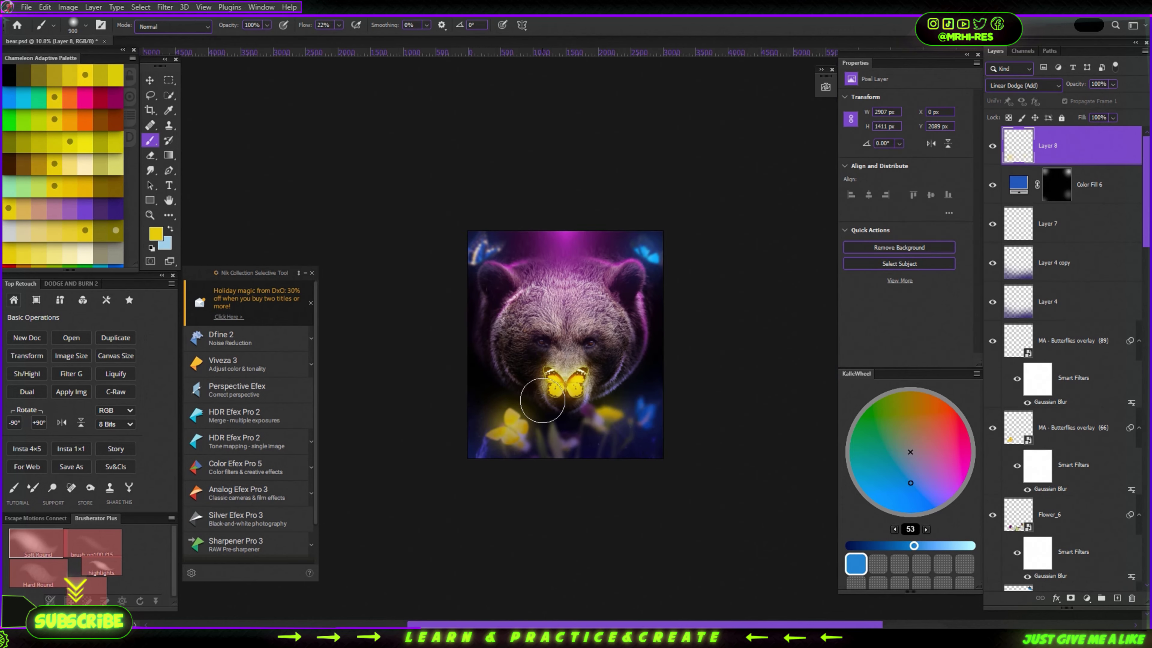
click(583, 366)
scroll(582, 366, up, 2)
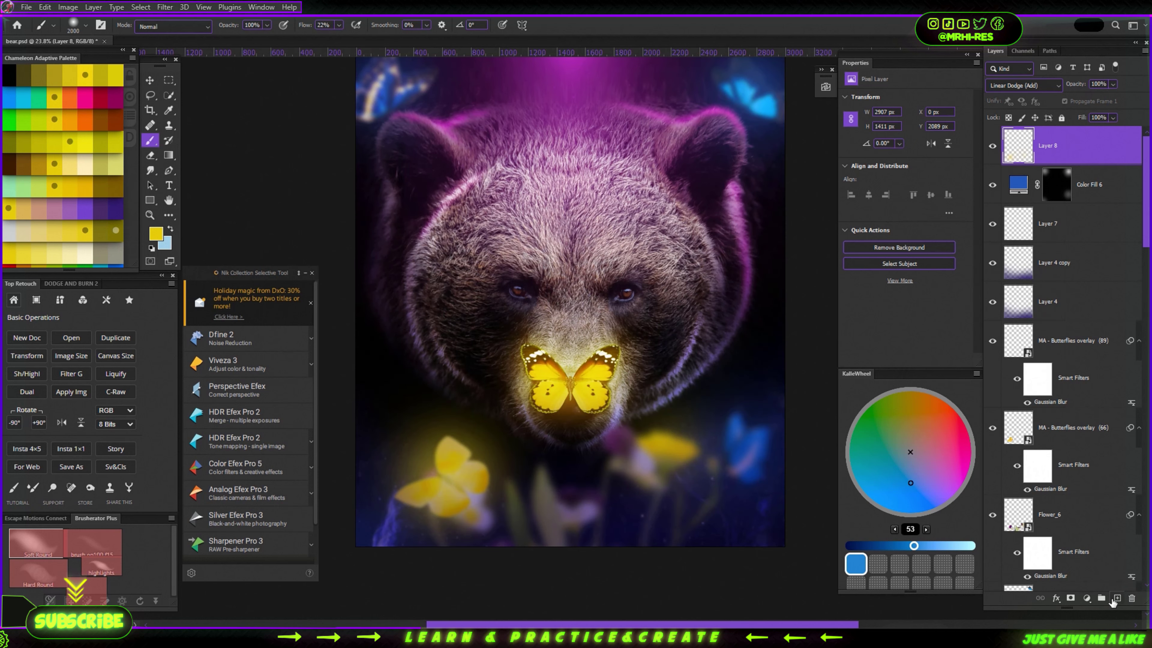
Add Layer 9 and paint a second, smaller yellow glow around the butterfly
key(ctrl+shift+alt+n)
key(bracketleft)
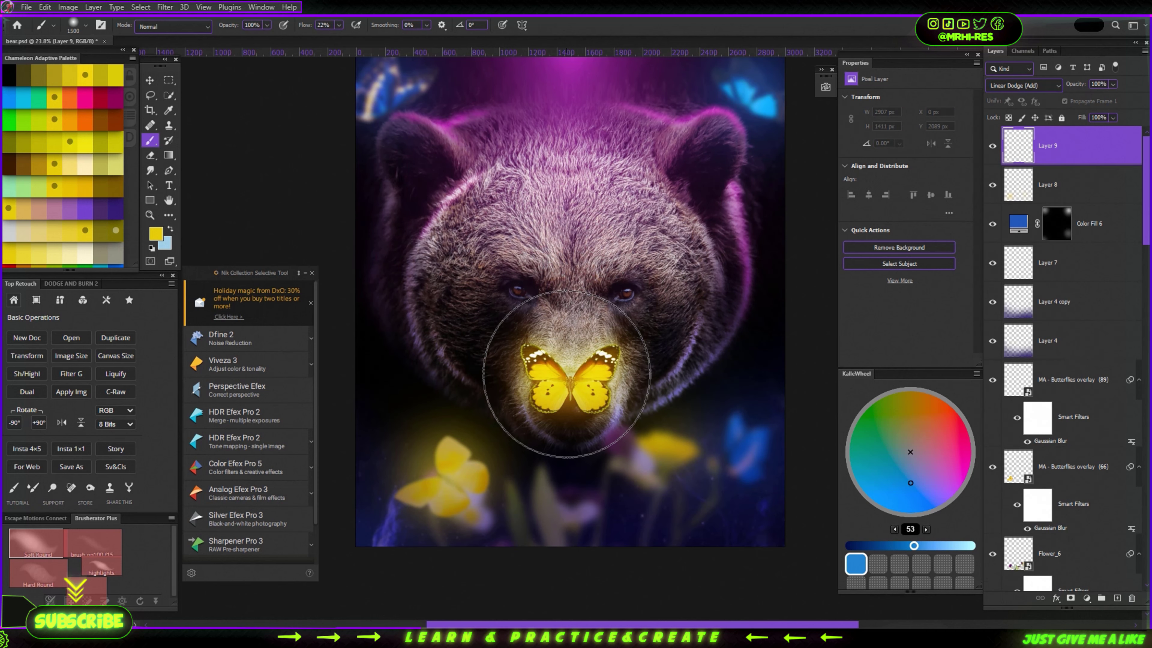
click(565, 375)
click(1086, 598)
Add yellow Color Fill 7, blend it so the bear shows through, and set it to Color Dodge
click(995, 393)
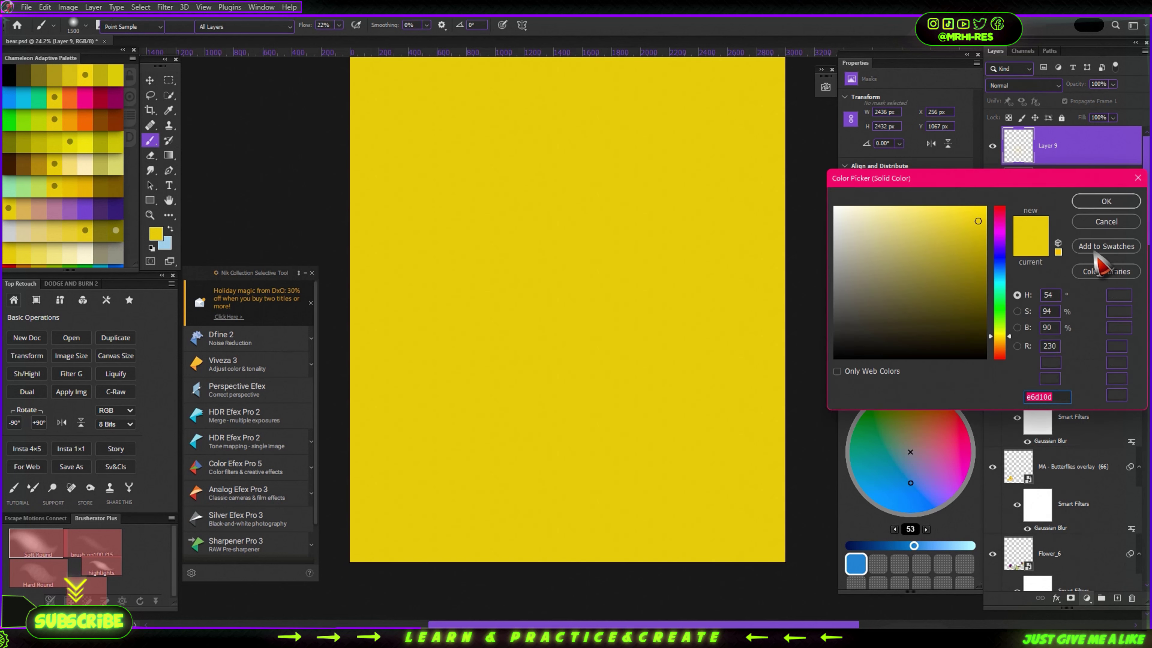
key(Return)
double_click(987, 487)
drag(869, 442, 917, 440)
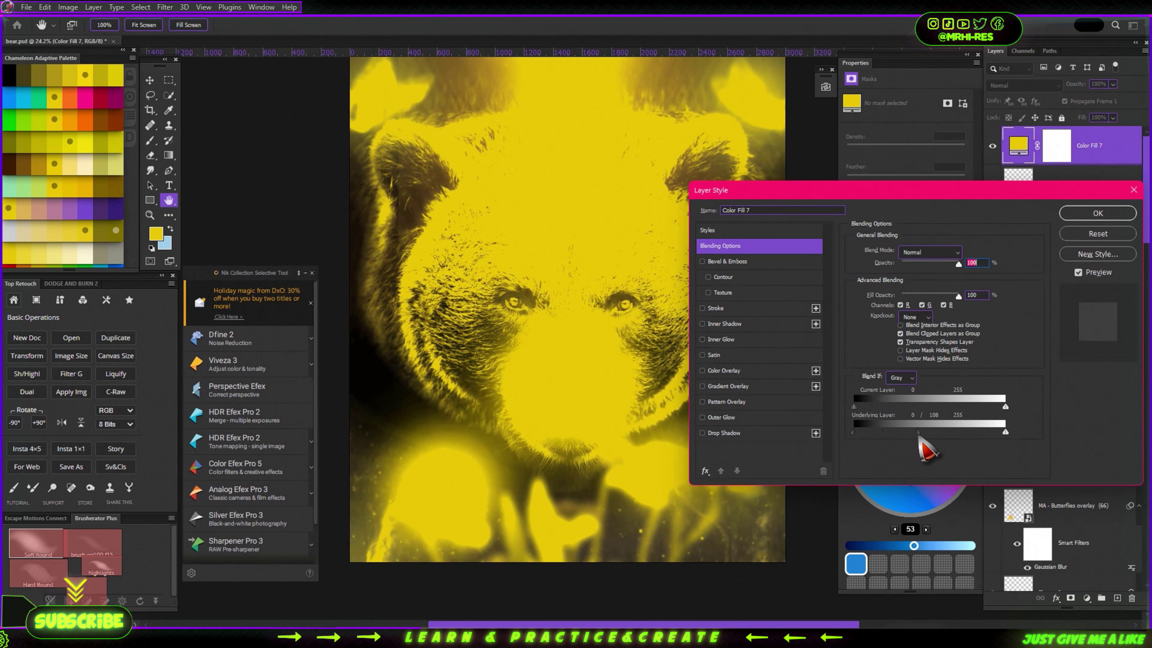
click(1100, 211)
click(1023, 85)
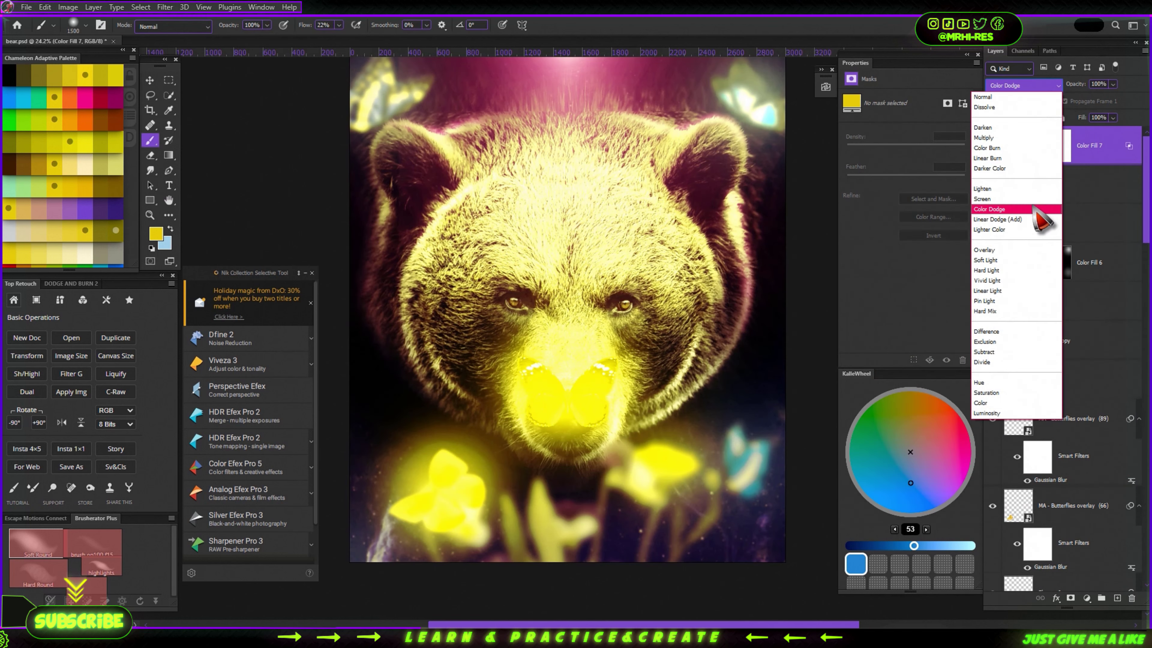
click(1030, 209)
Invert Color Fill 7's mask and reveal a yellow glow around the eyes at 9% flow
click(1057, 146)
key(ctrl+i)
key(d)
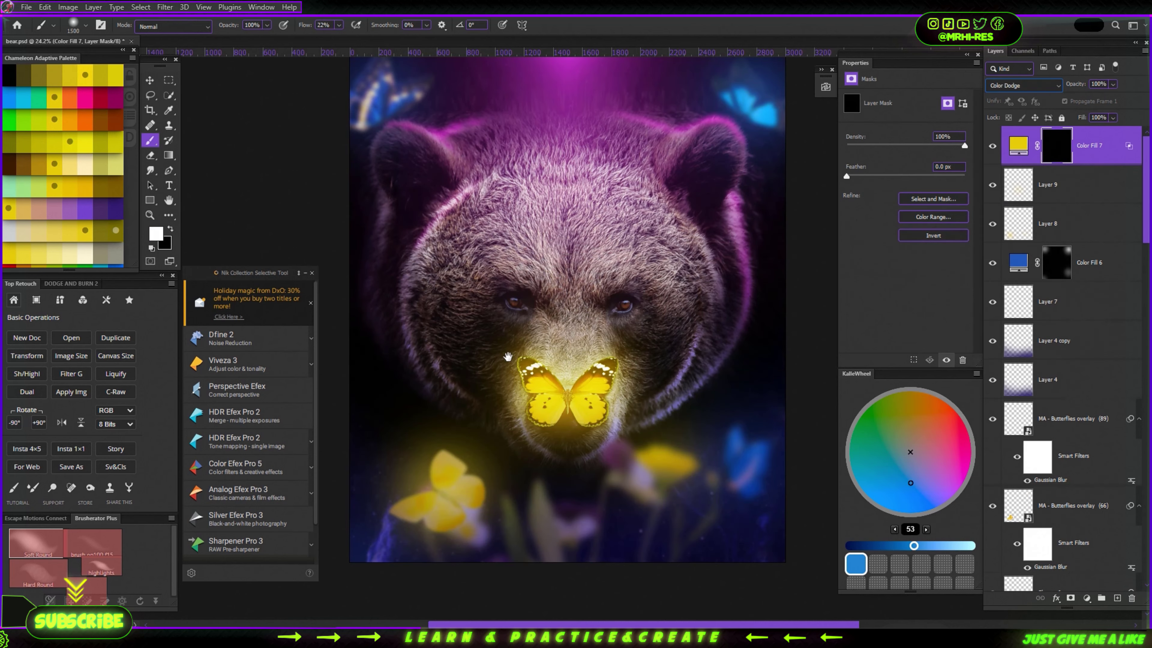
scroll(285, 59, up, 2)
text(9)
click(449, 334)
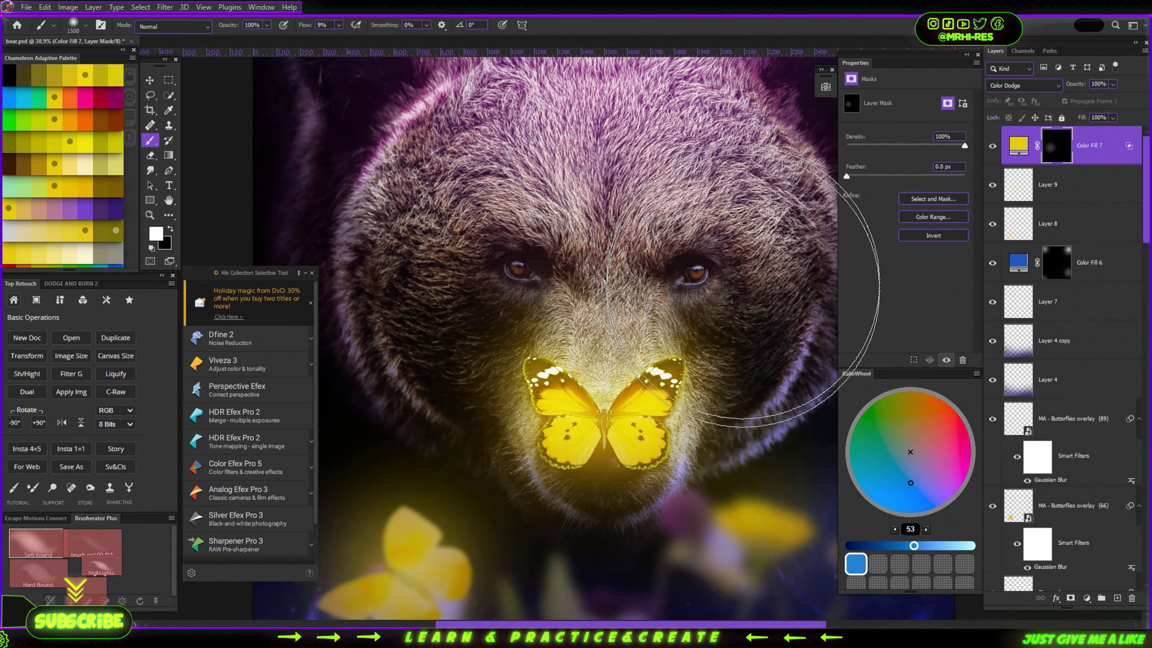
click(651, 263)
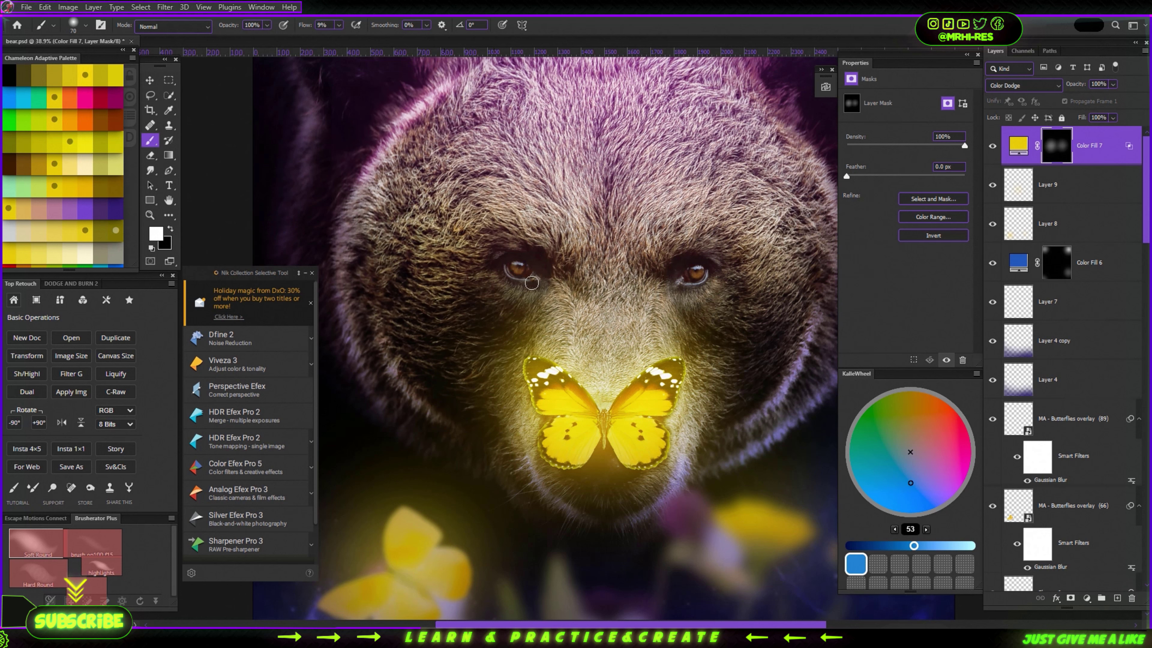
Pan to the bear's other eye, fit the image on screen, and swap to black
scroll(504, 272, up, 3)
scroll(516, 262, up, 2)
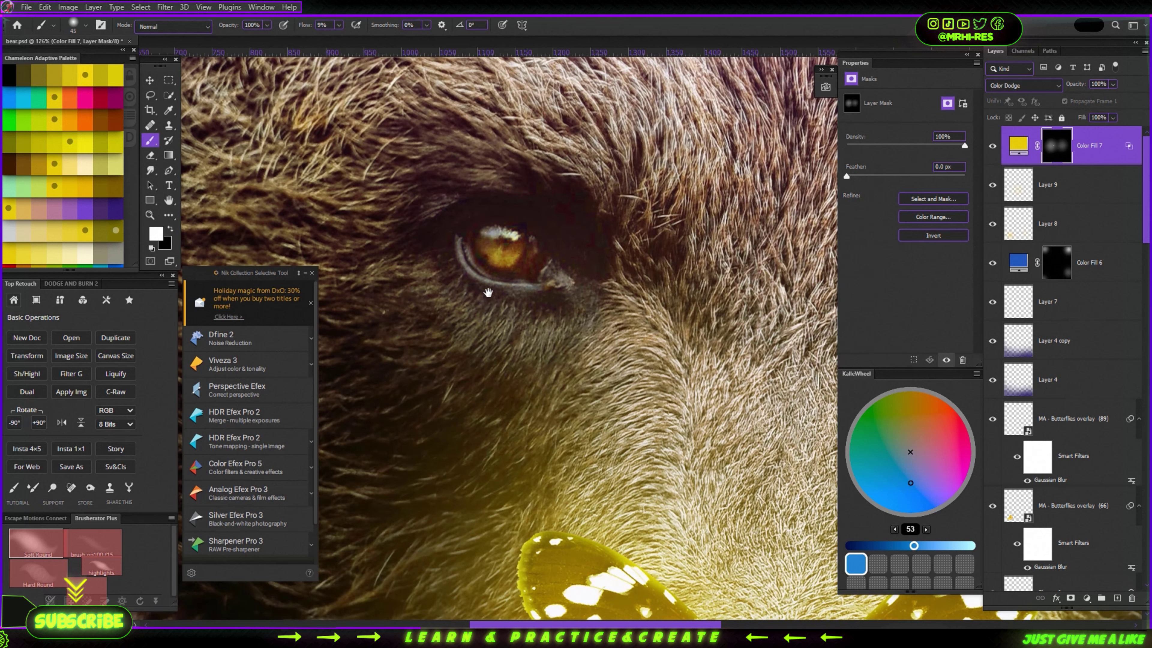
drag(488, 292, 683, 342)
scroll(701, 324, up, 2)
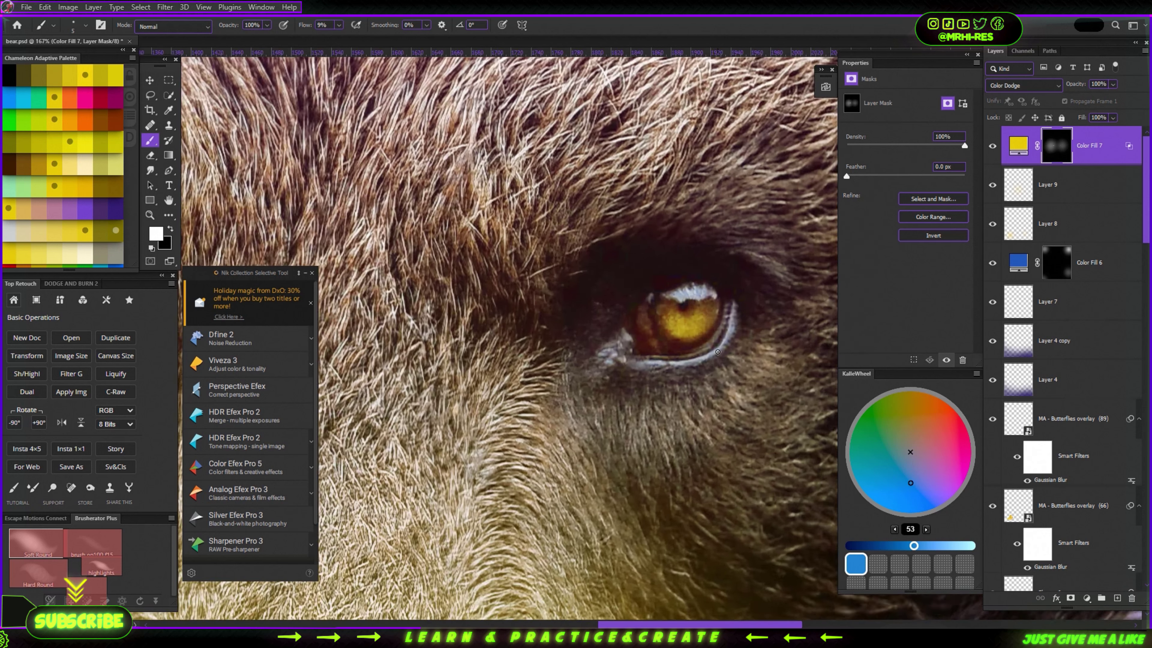
scroll(705, 338, up, 1)
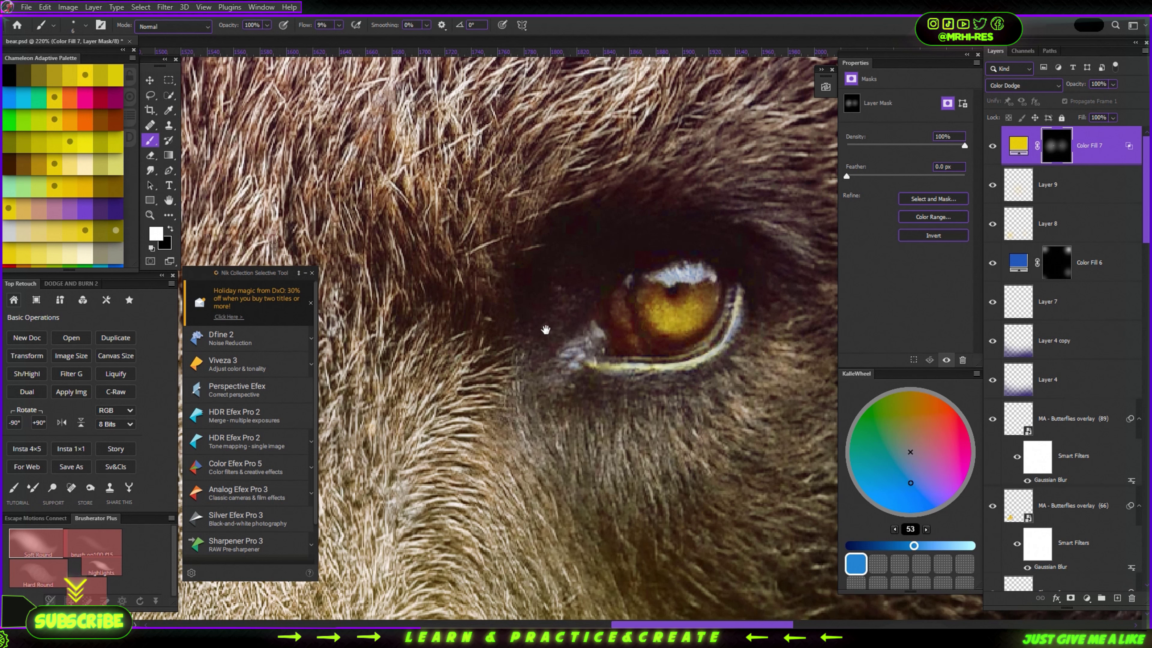
drag(546, 330, 449, 319)
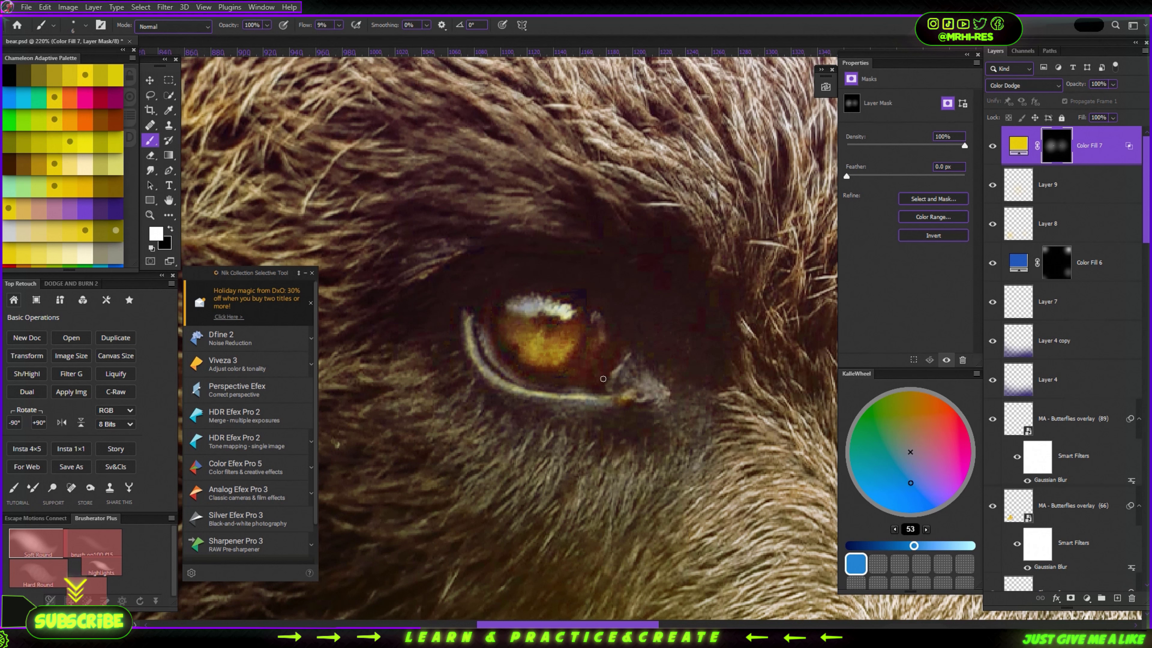
key(ctrl+0)
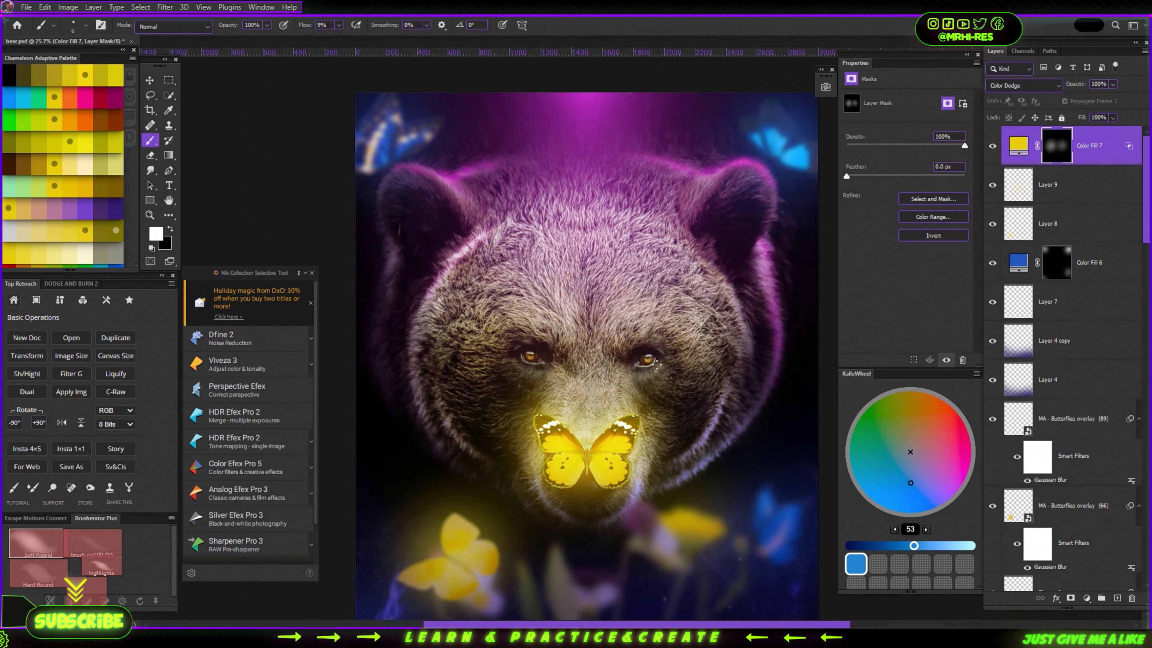
scroll(648, 369, down, 2)
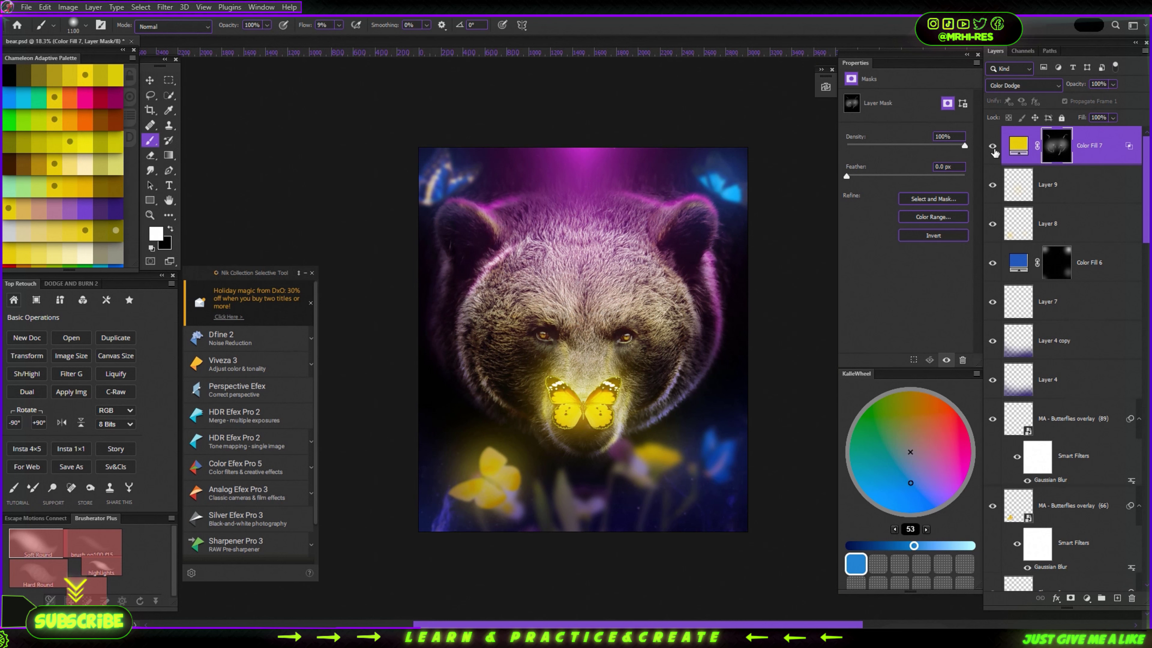
scroll(576, 405, up, 3)
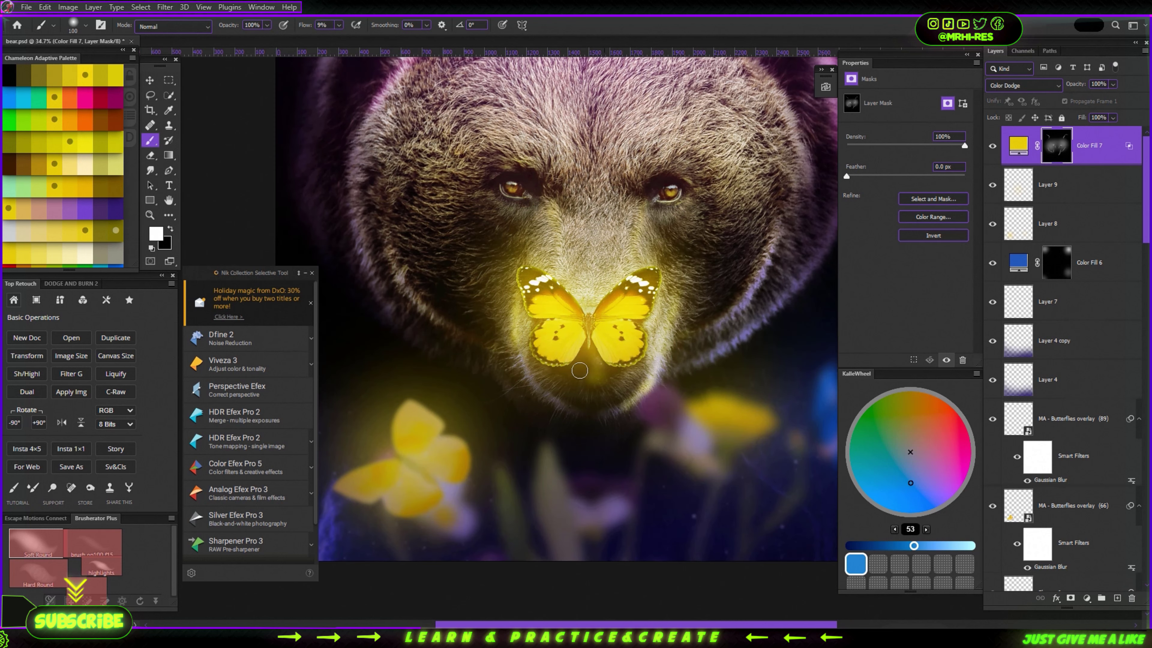
scroll(556, 368, down, 3)
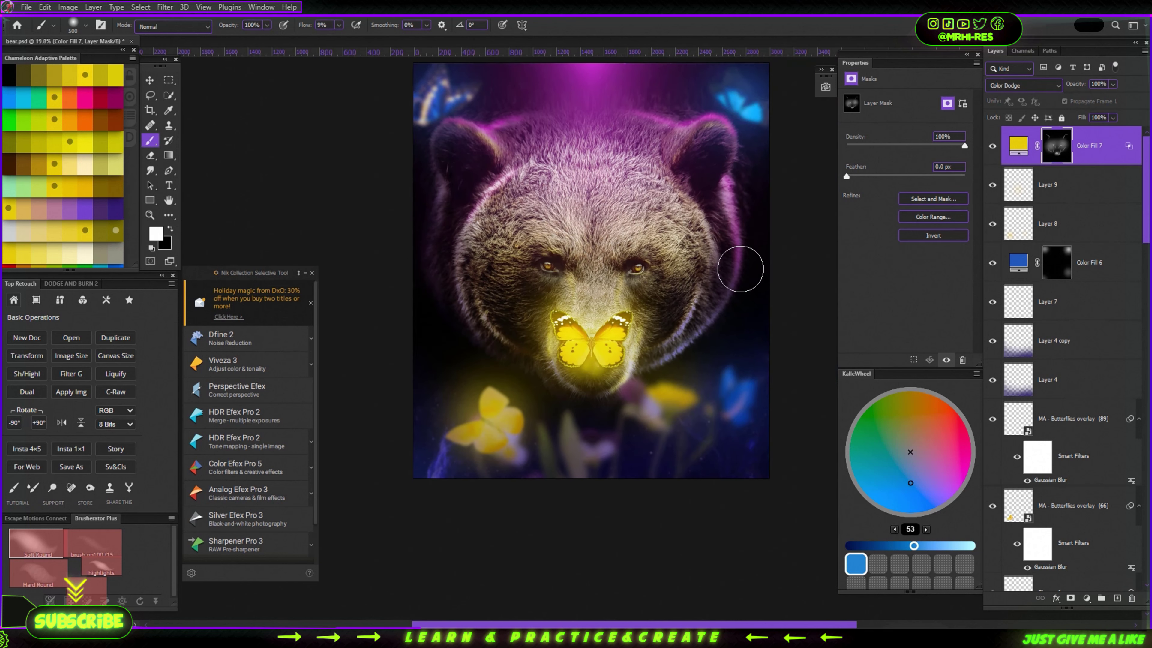
key(x)
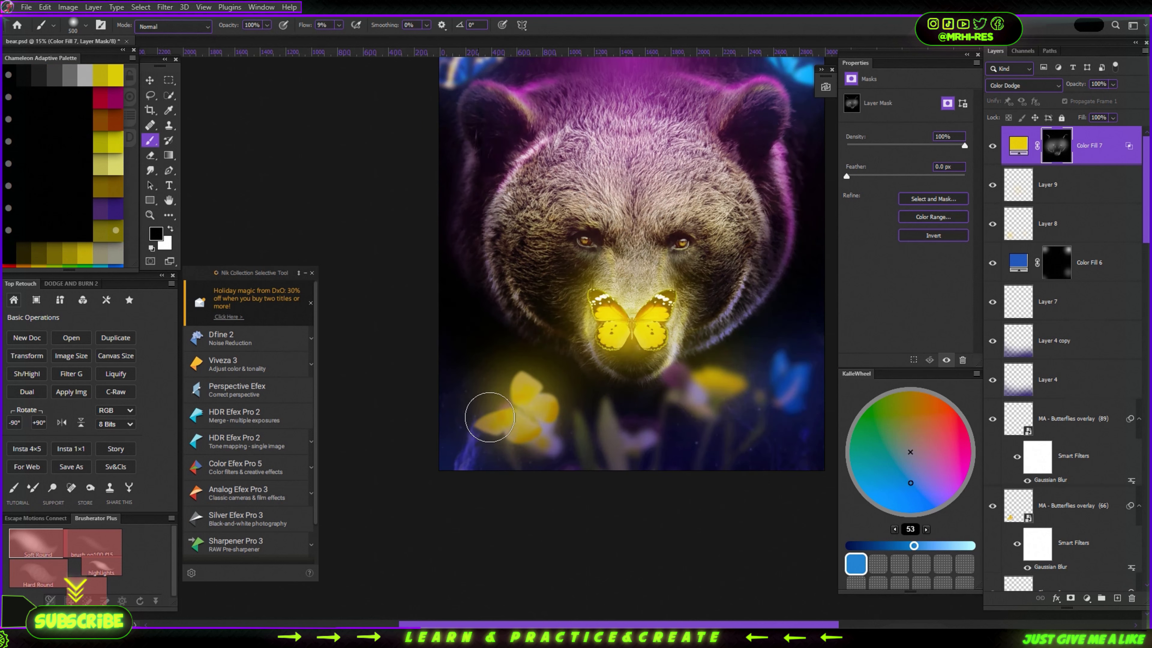
scroll(560, 336, down, 1)
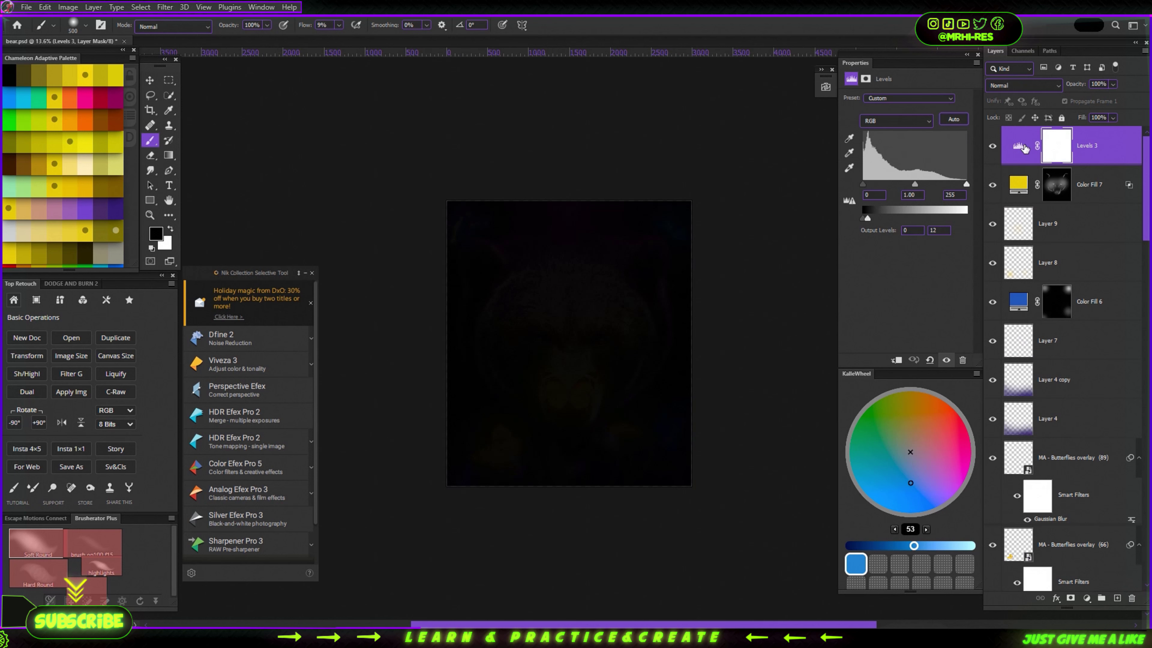
Invert the Levels 3 mask and switch to white to restore darkening at the edges
click(1056, 145)
key(ctrl+i)
scroll(600, 485, down, 1)
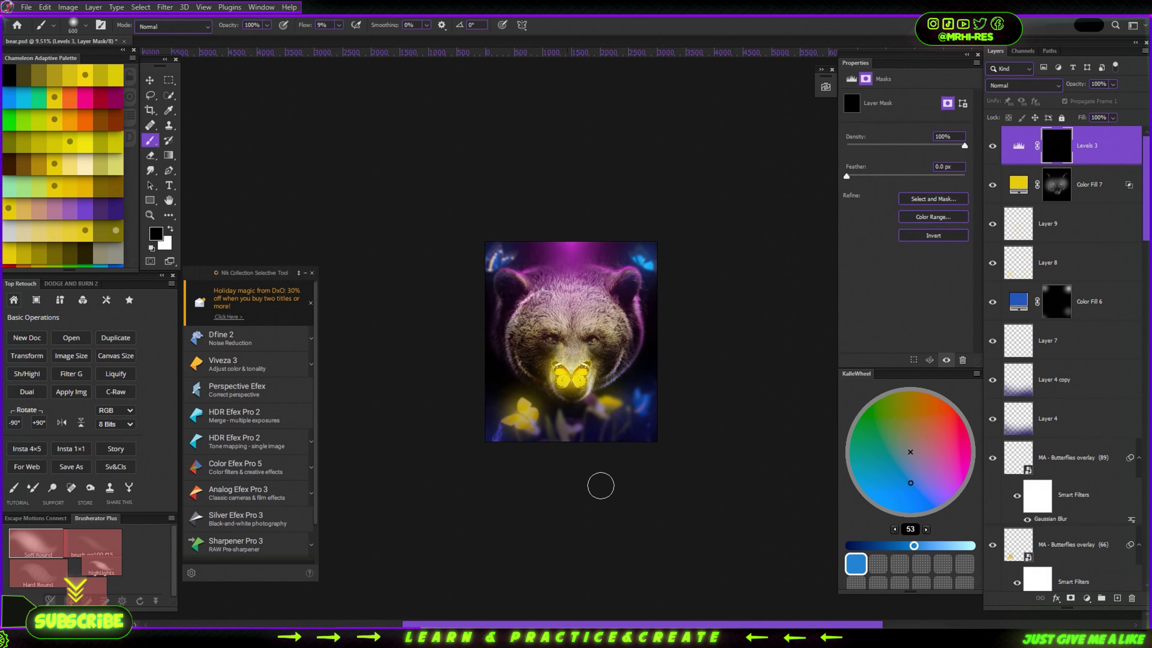
key(x)
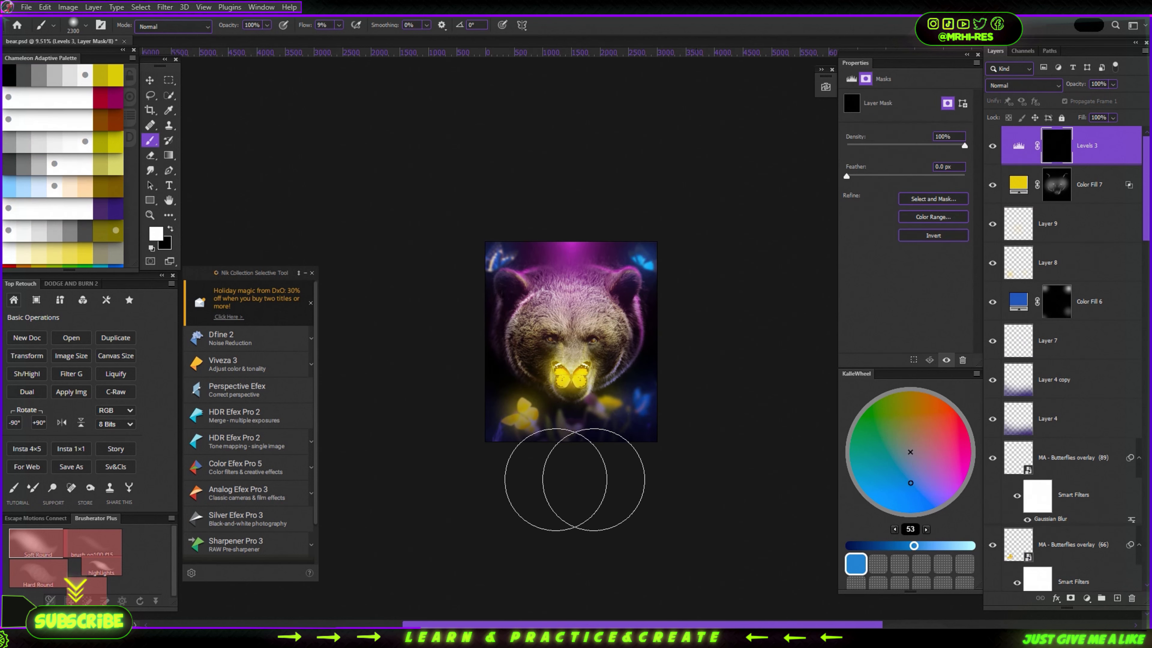
scroll(557, 373, up, 5)
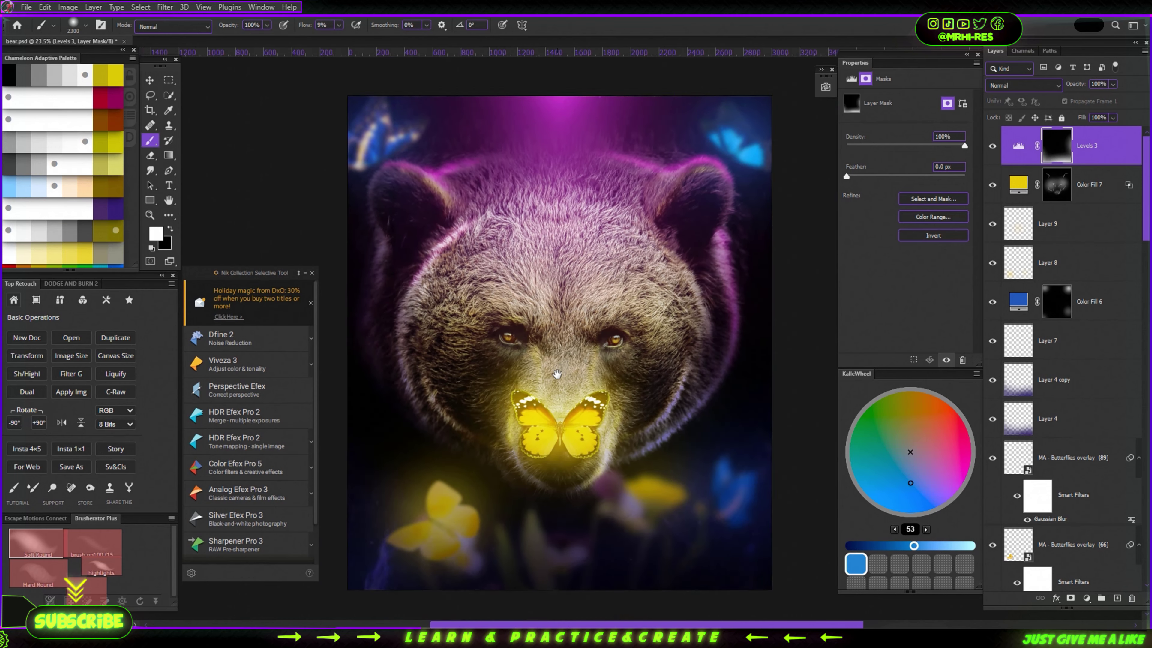
scroll(557, 373, down, 1)
Copy the merged artwork into new Layer 10 with Apply Image
key(ctrl+shift+alt+n)
key(alt+i)
key(y)
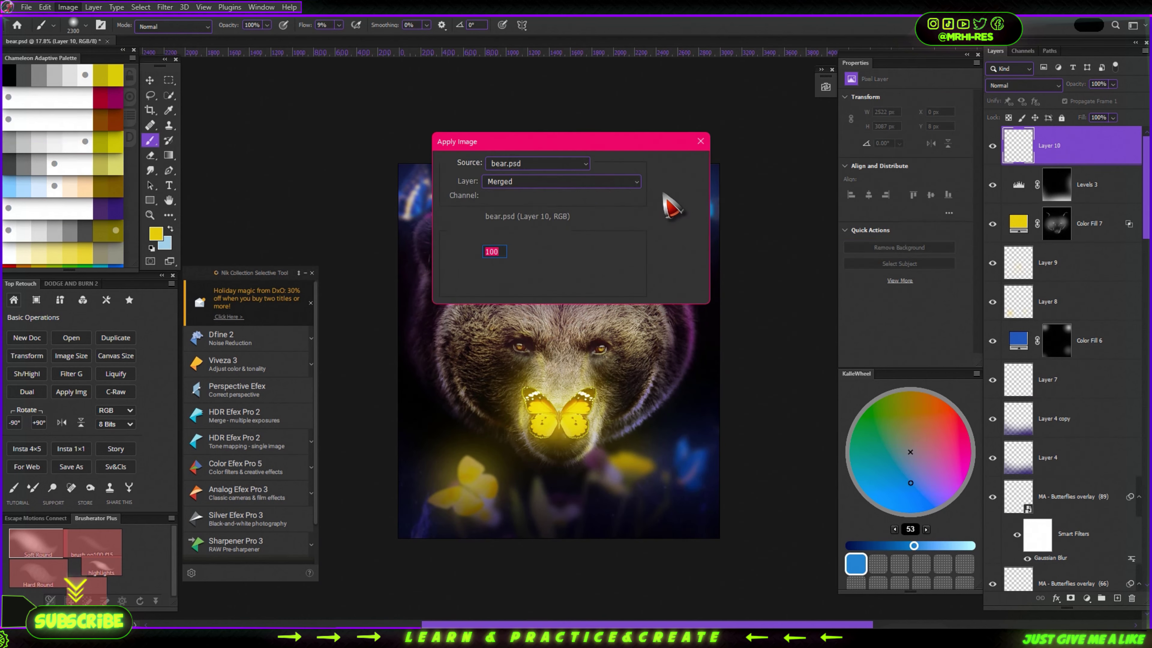
key(Return)
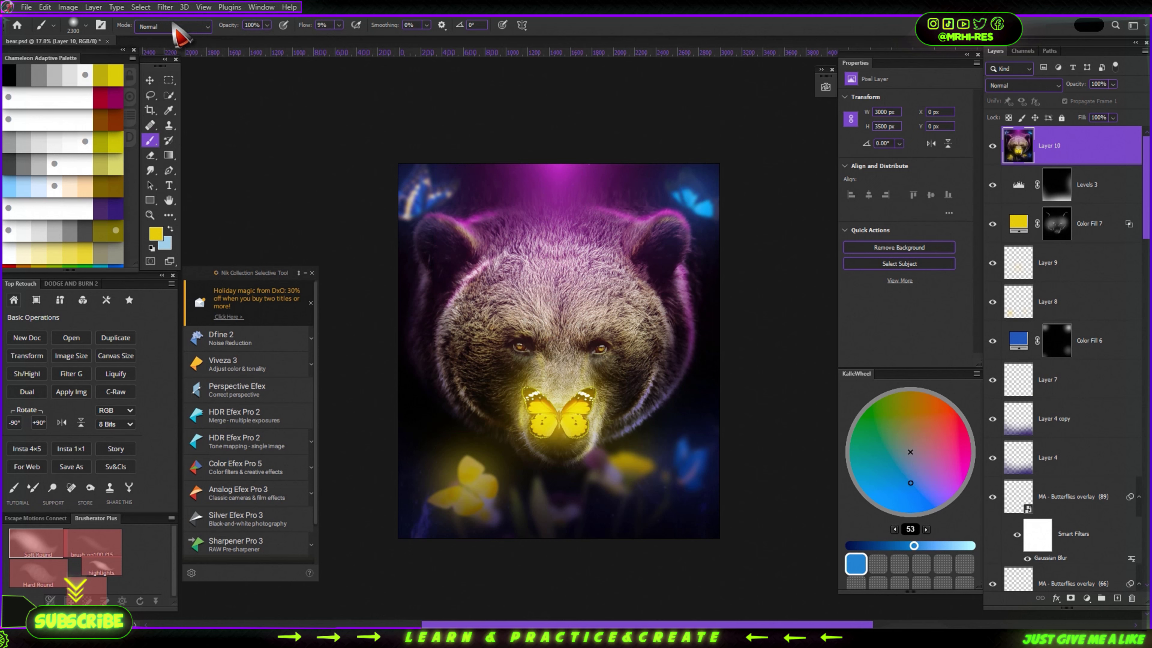
key(alt+t)
Grade Layer 10 in Film Stocks with the Motion Picture Eastman EXR 100T 7248 16mm preset
click(368, 361)
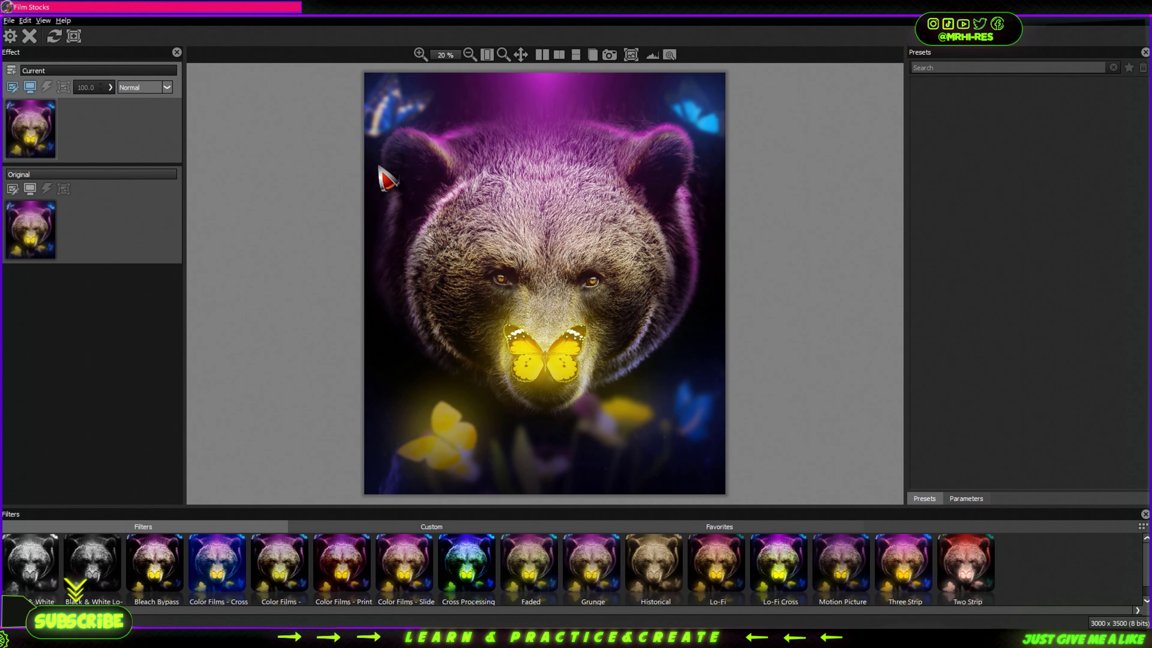
click(218, 576)
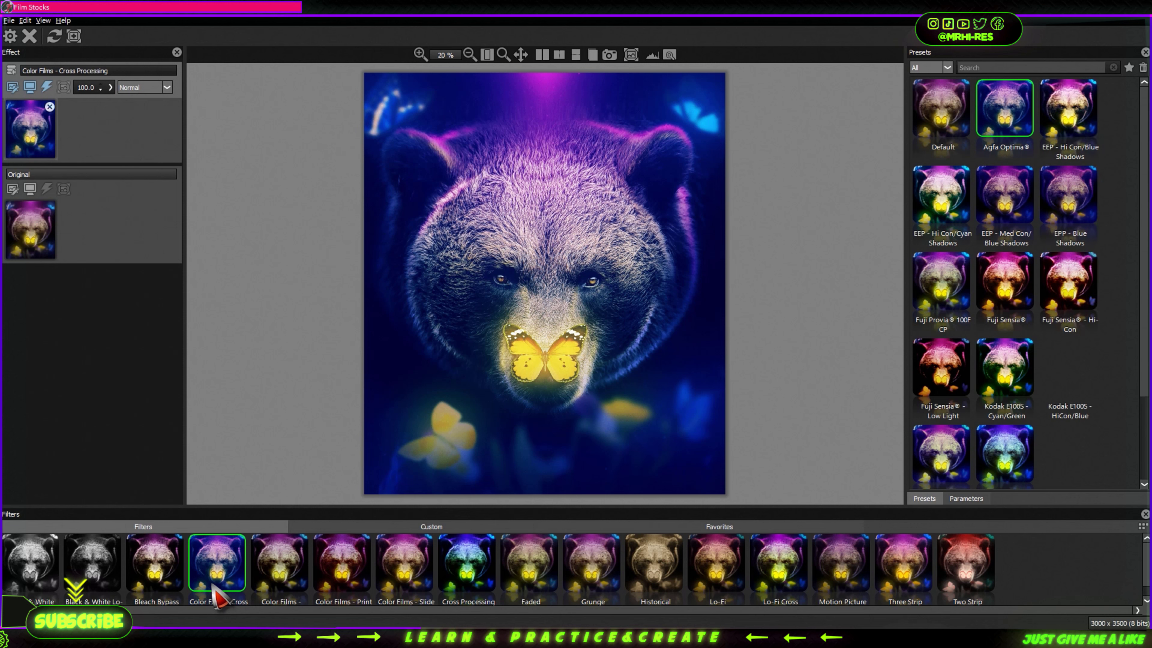
click(858, 589)
click(1004, 194)
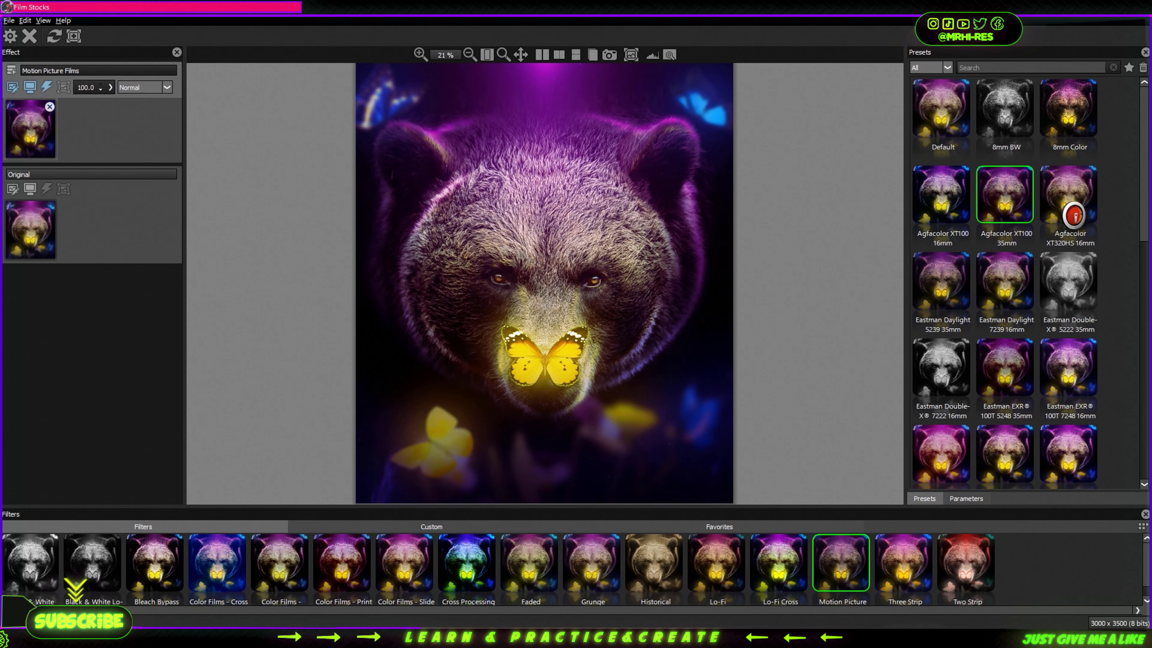
scroll(597, 376, down, 2)
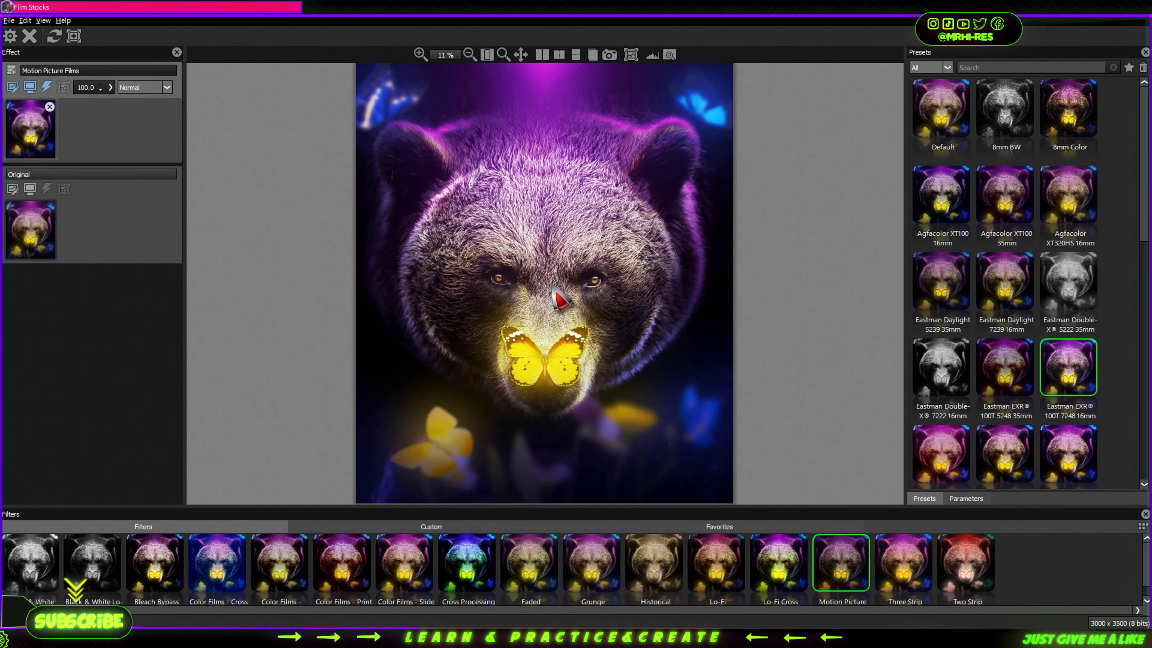
key(Return)
Stamp a merged Layer 11, then in Camera Raw cool the white balance and push tint toward green
scroll(626, 437, up, 2)
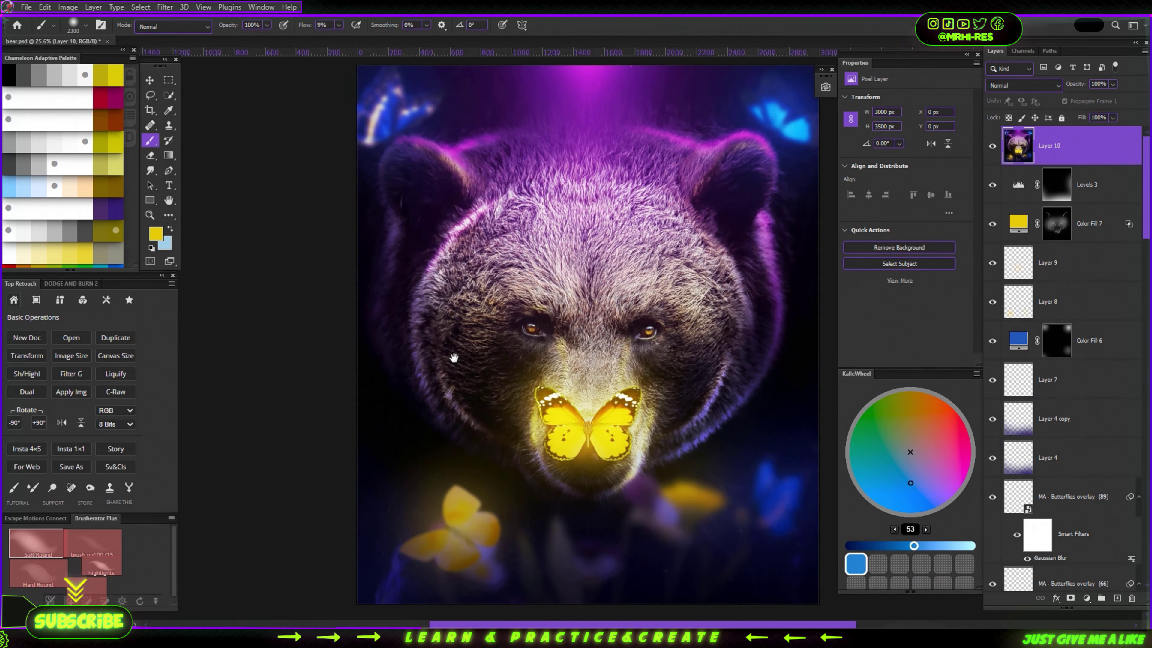
key(ctrl+shift+alt+n)
key(ctrl+shift+alt+e)
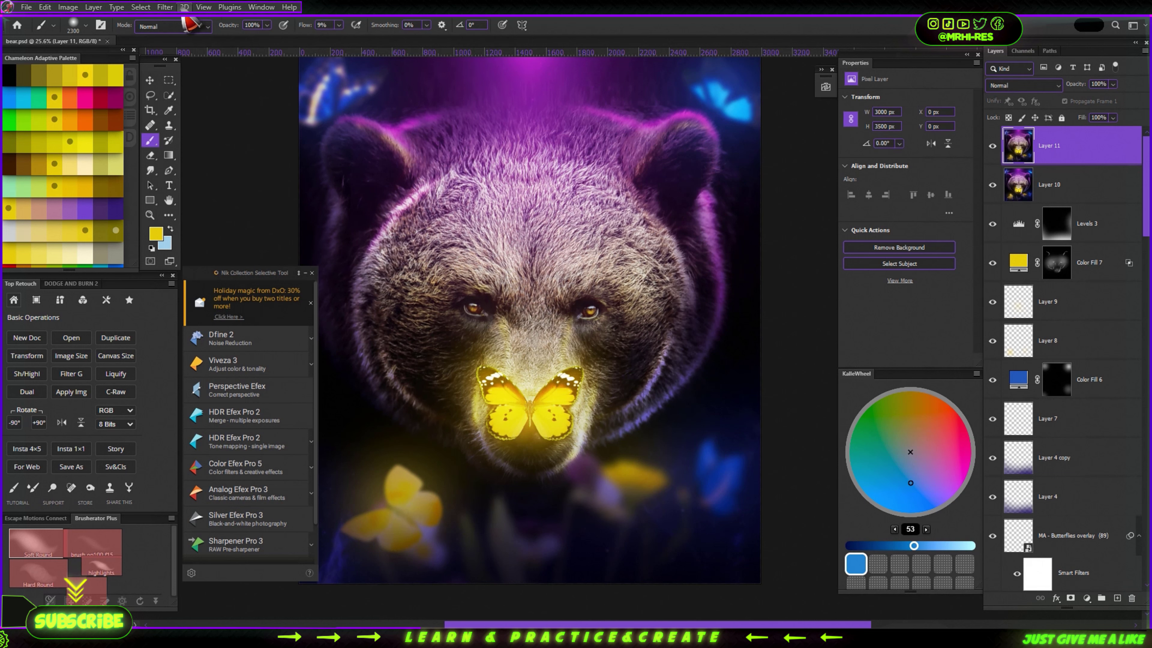
key(ctrl+shift+a)
drag(951, 238, 942, 254)
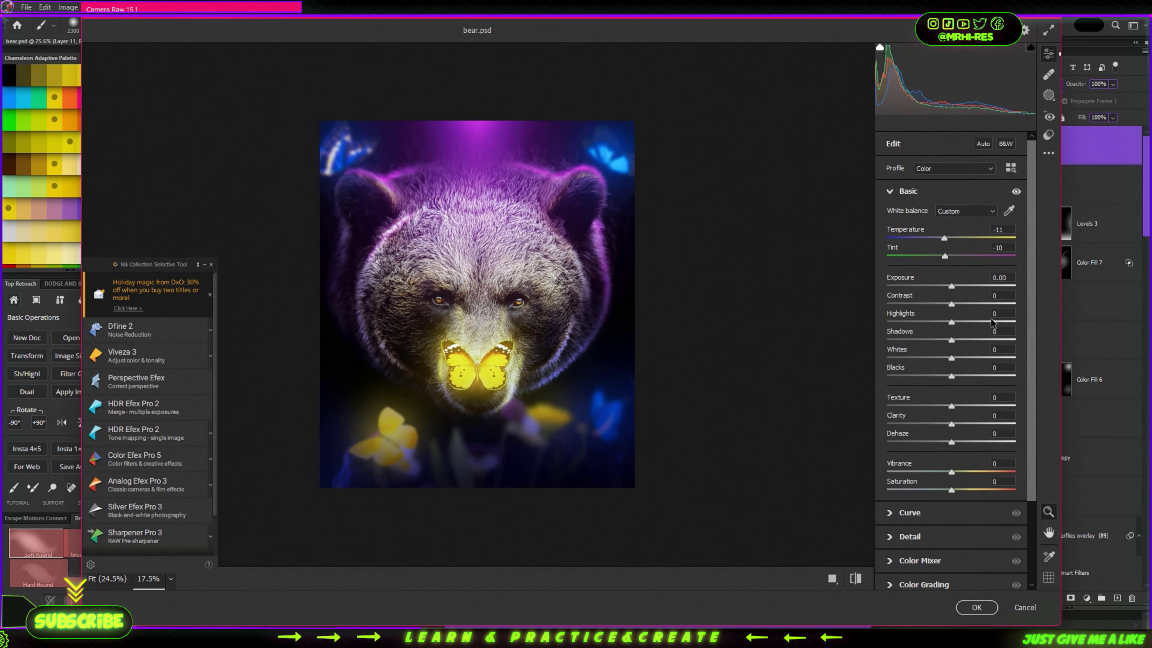
drag(951, 304, 956, 322)
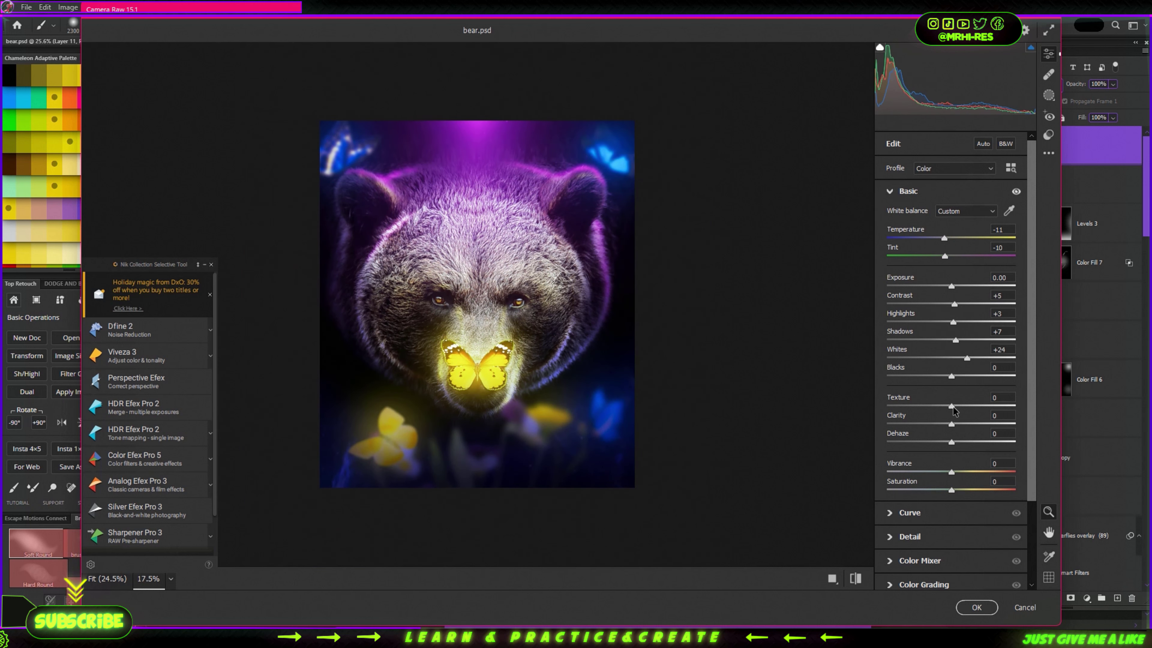
drag(974, 421, 978, 421)
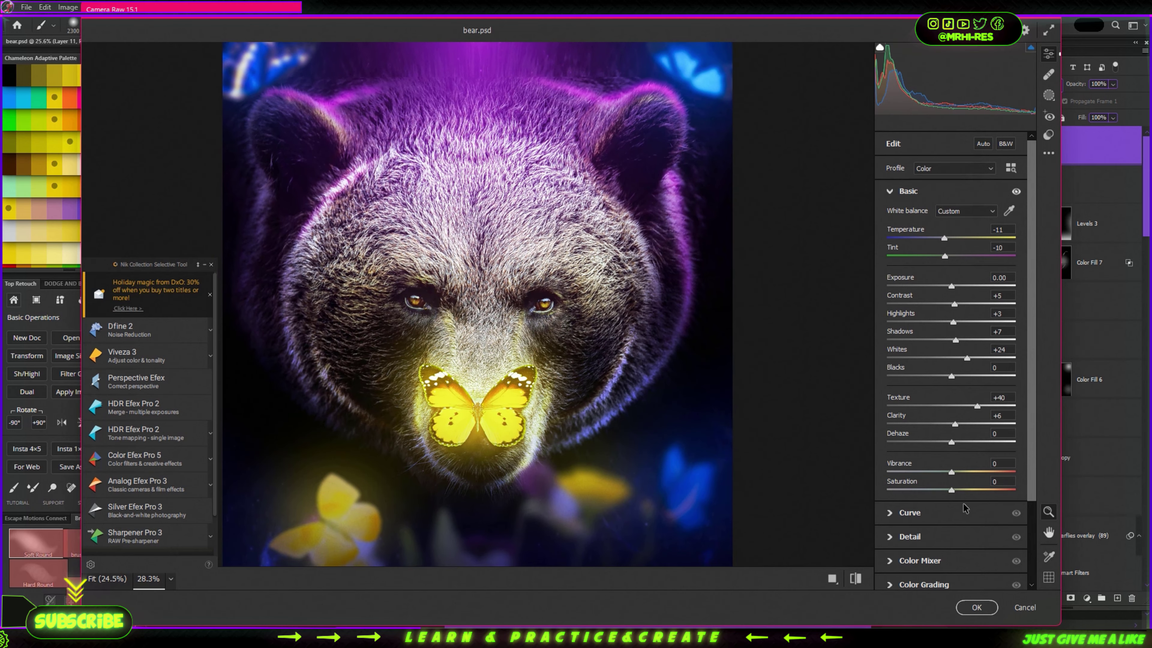
scroll(903, 422, down, 2)
Pull the blue tone curve's top point down to 246
click(890, 412)
click(975, 234)
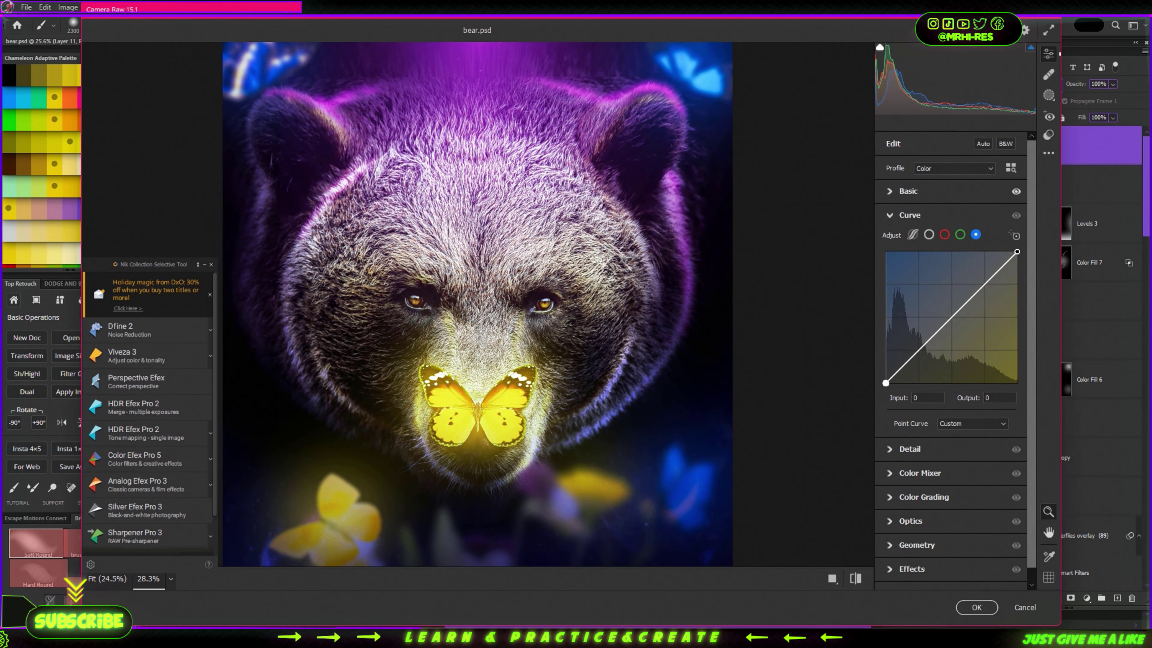
drag(1017, 252, 1017, 256)
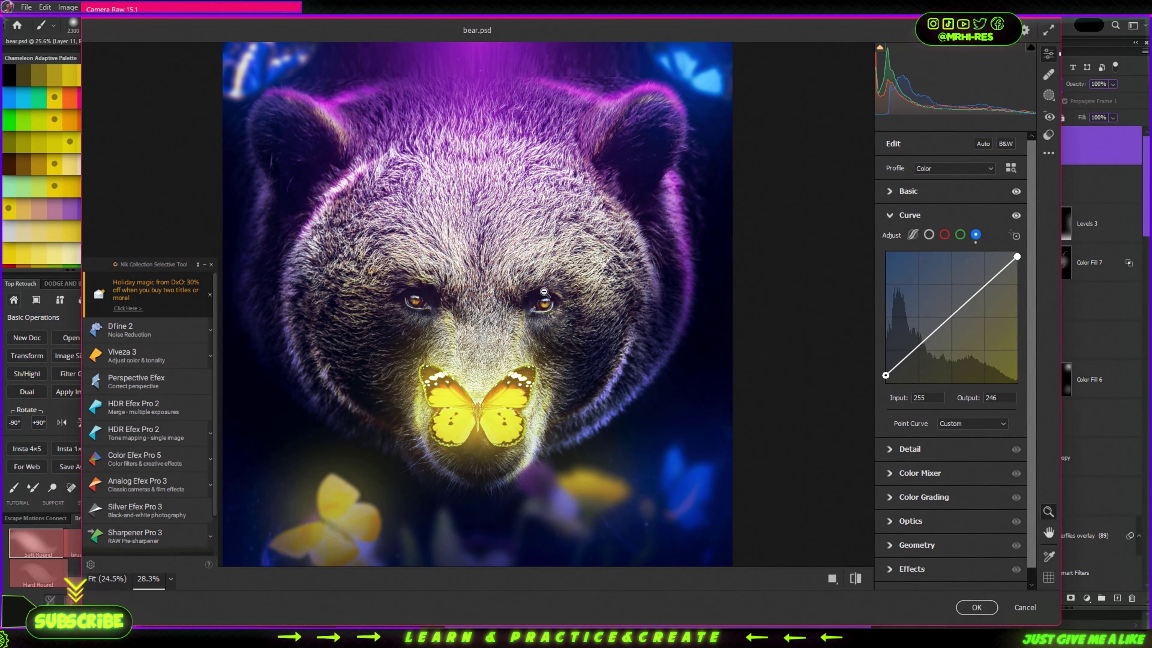
alt+click(545, 292)
click(890, 473)
click(891, 254)
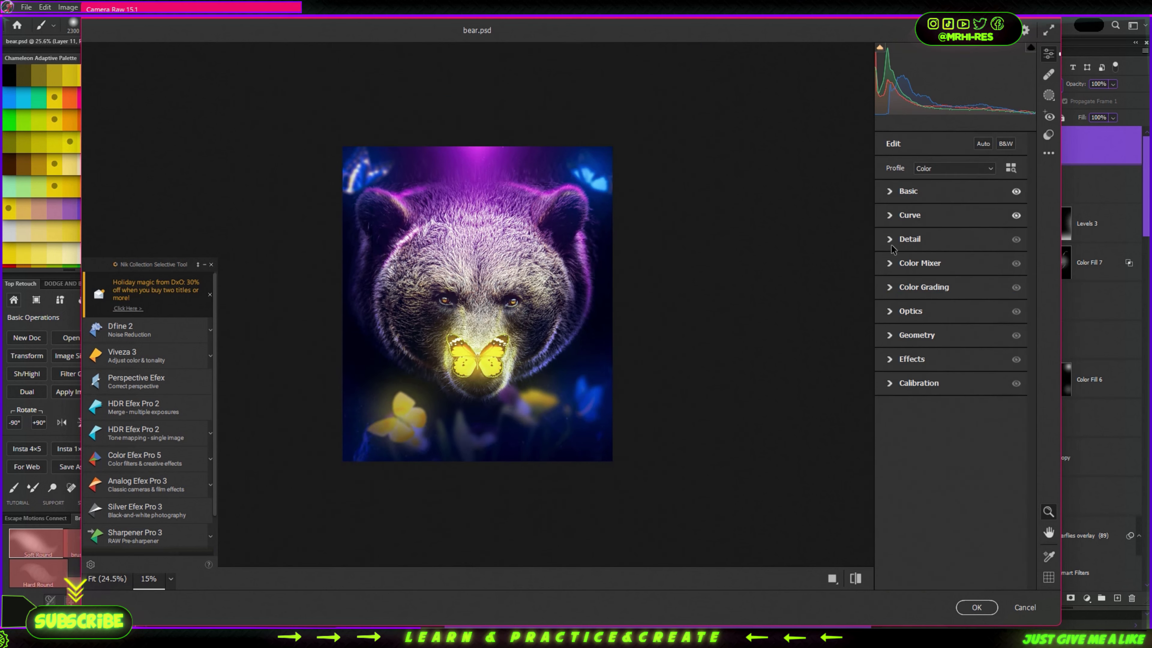
key(ctrl+plus)
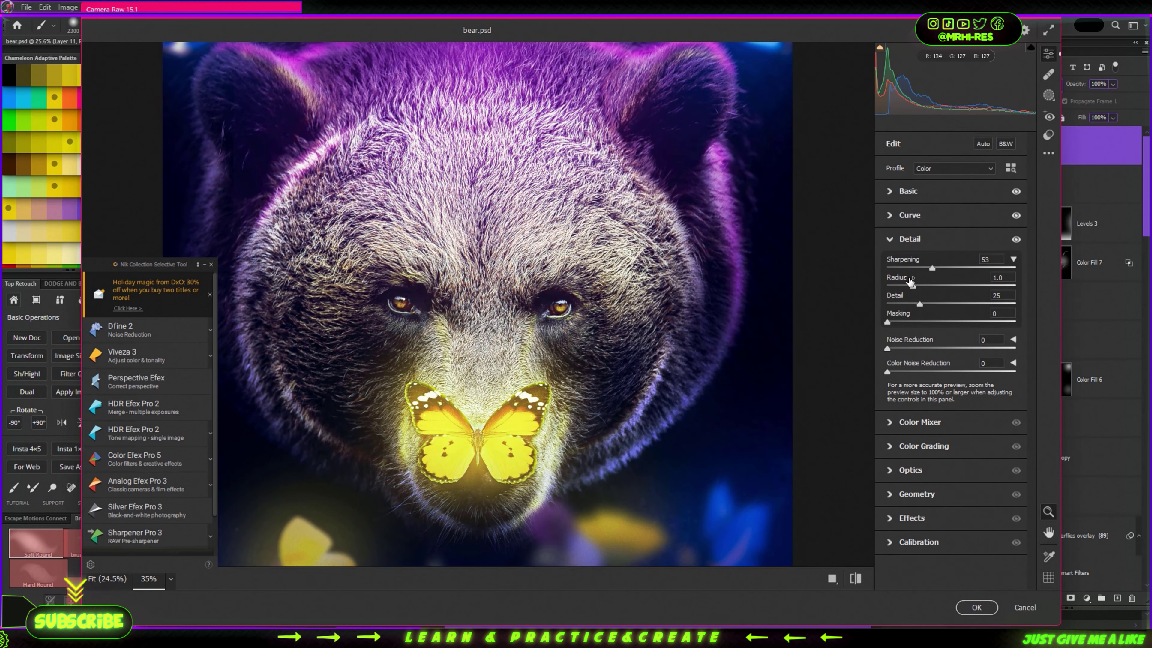
Calibrate primaries: blue hue toward purple-blue at +39 saturation, plus green and red hue shifts
click(900, 422)
scroll(911, 453, down, 5)
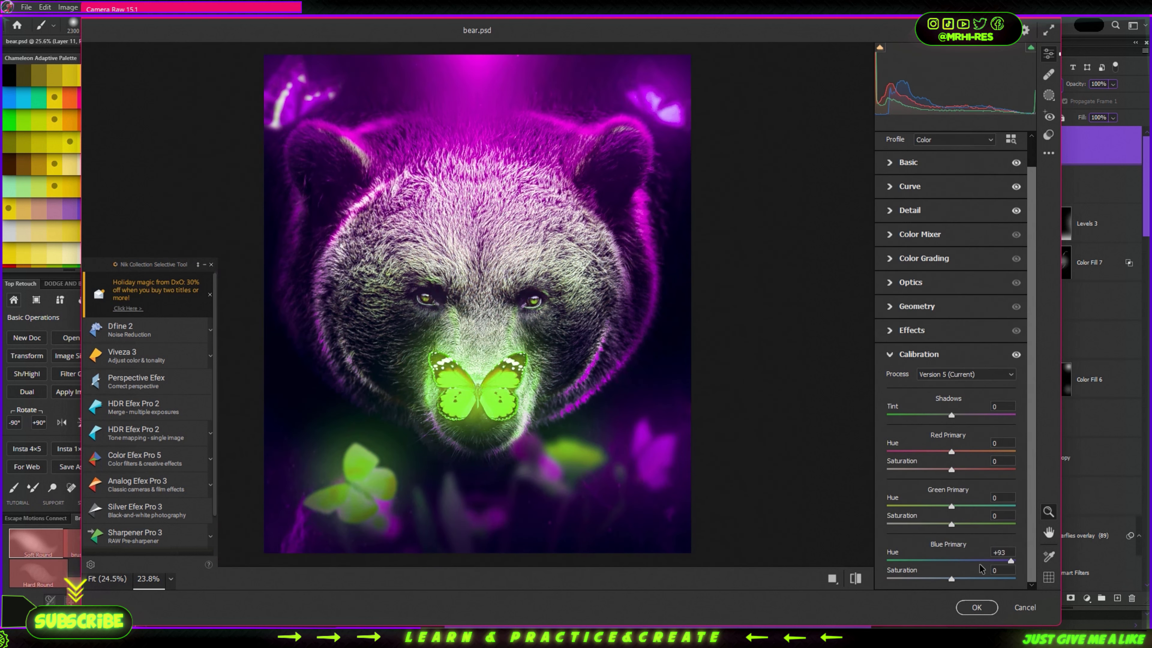
drag(980, 568, 933, 575)
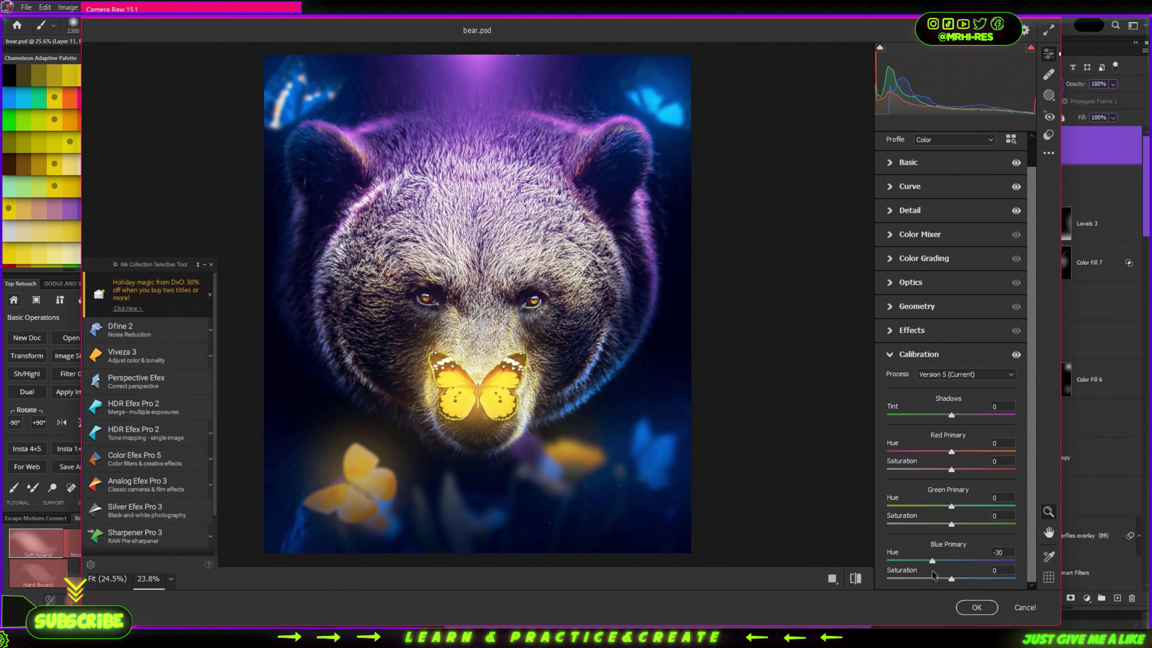
click(977, 580)
click(994, 506)
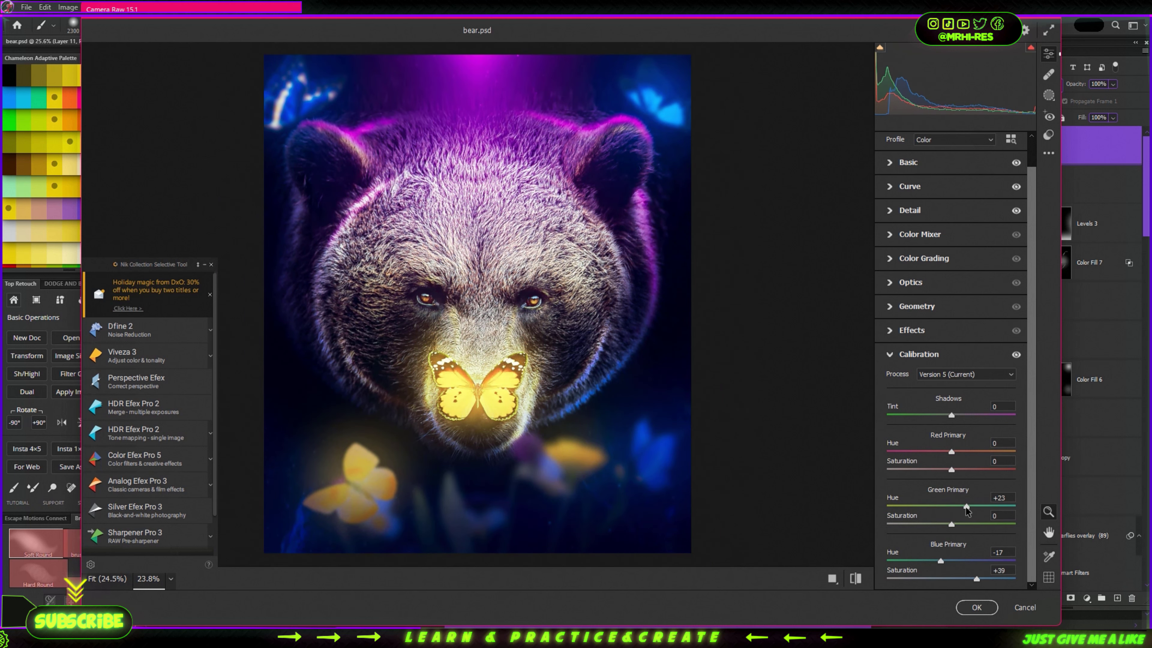
scroll(566, 479, down, 3)
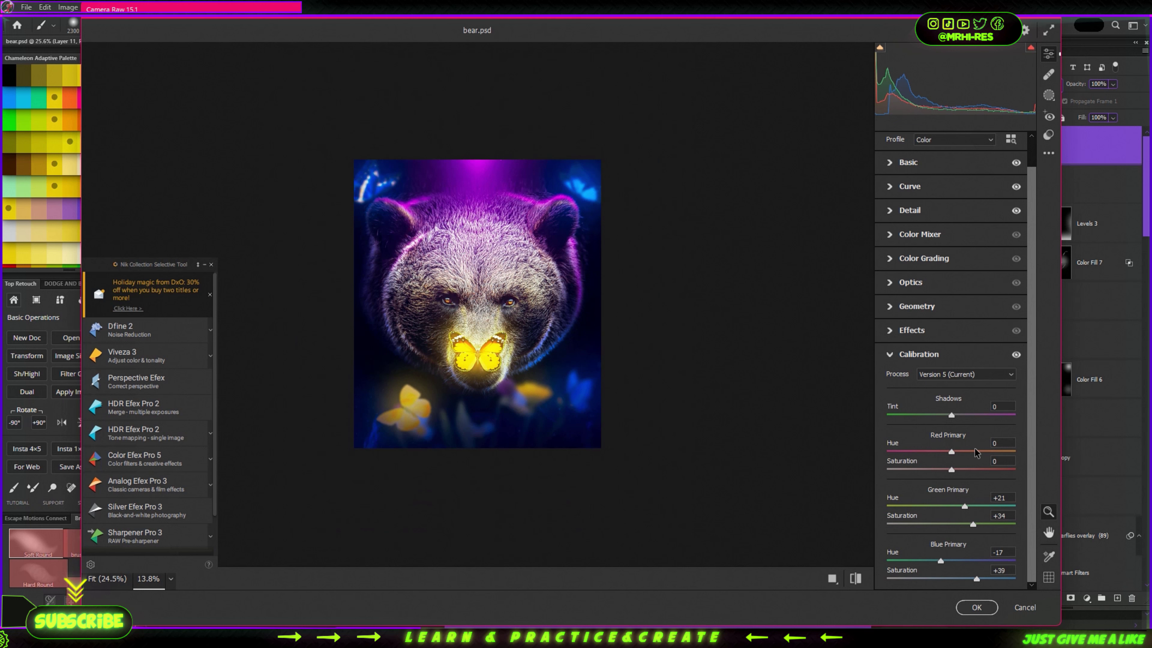
click(910, 451)
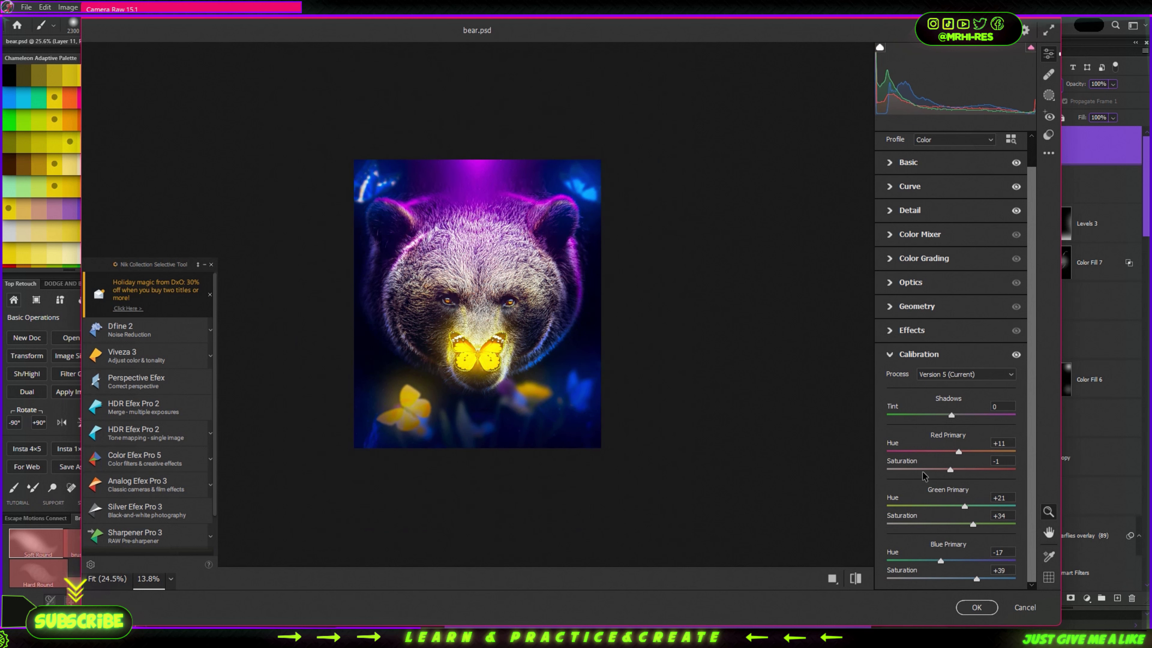